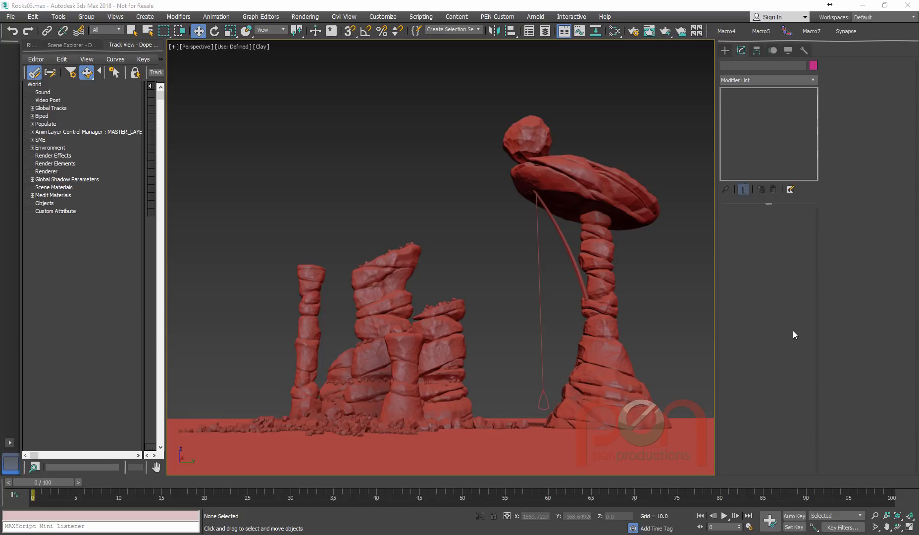
# Step: Examine the finished rock formation's mesh density up close with edged faces displayed
pyautogui.moveTo(560, 332); pyautogui.dragTo(520, 350)
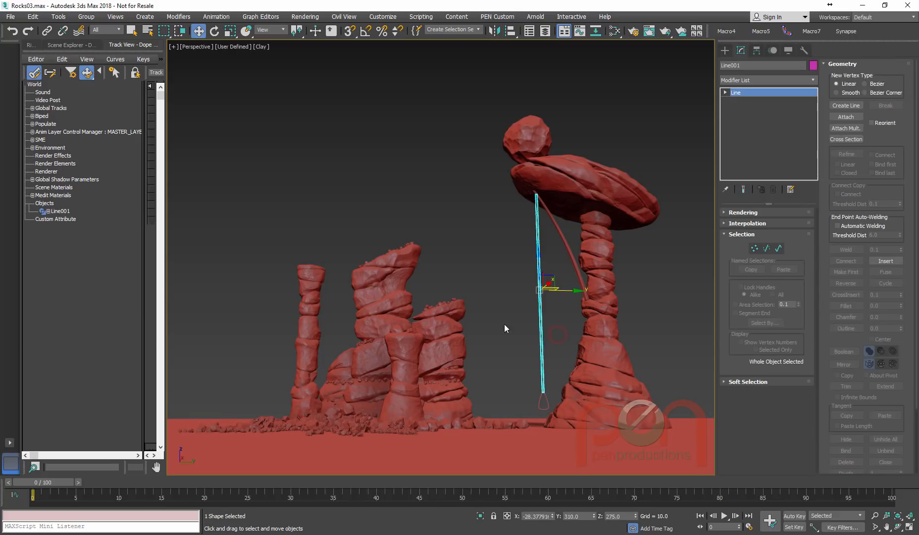
pyautogui.click(502, 320)
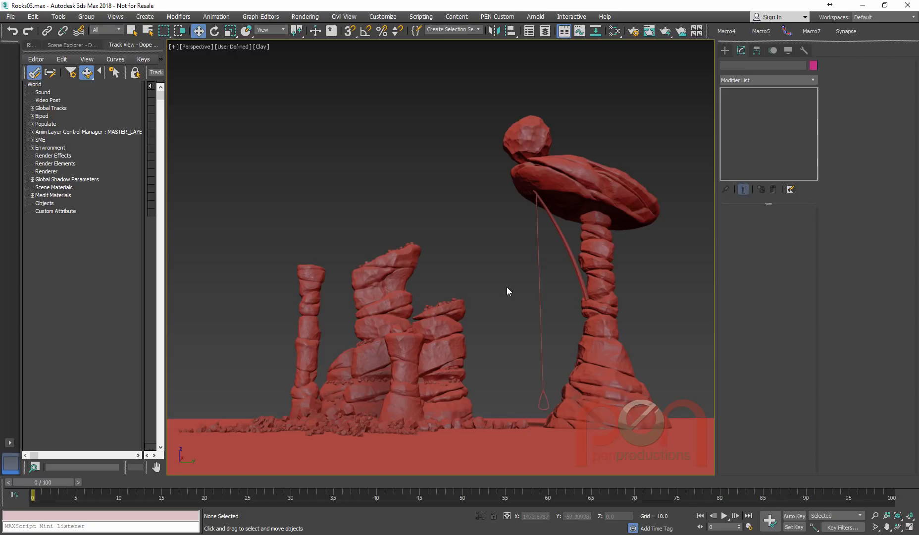
pyautogui.press('F4')
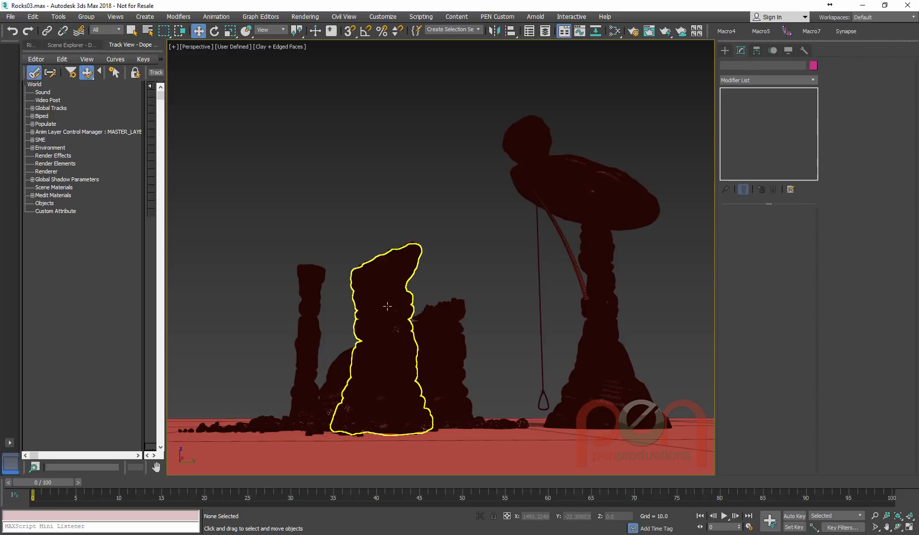
pyautogui.scroll(5, 386, 296)
pyautogui.scroll(6, 386, 296)
pyautogui.scroll(-6, 386, 295)
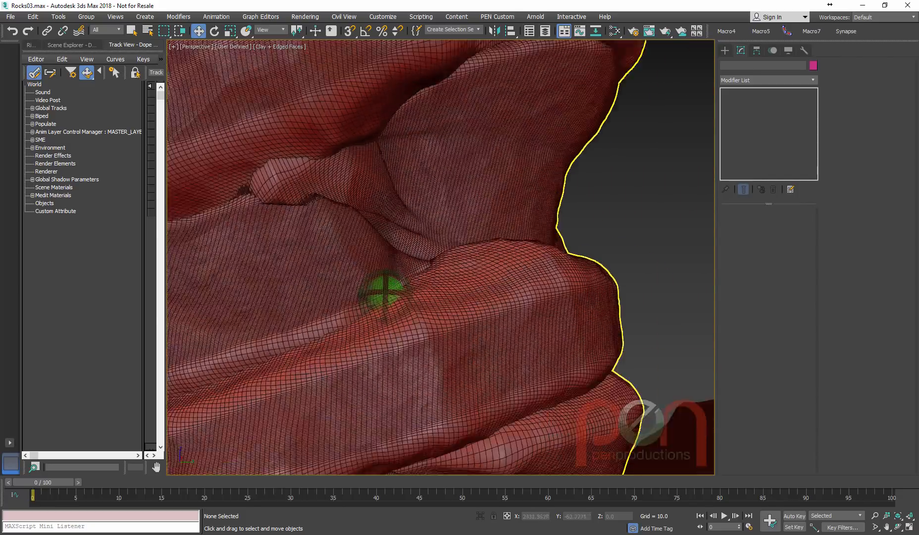
pyautogui.scroll(-5, 386, 296)
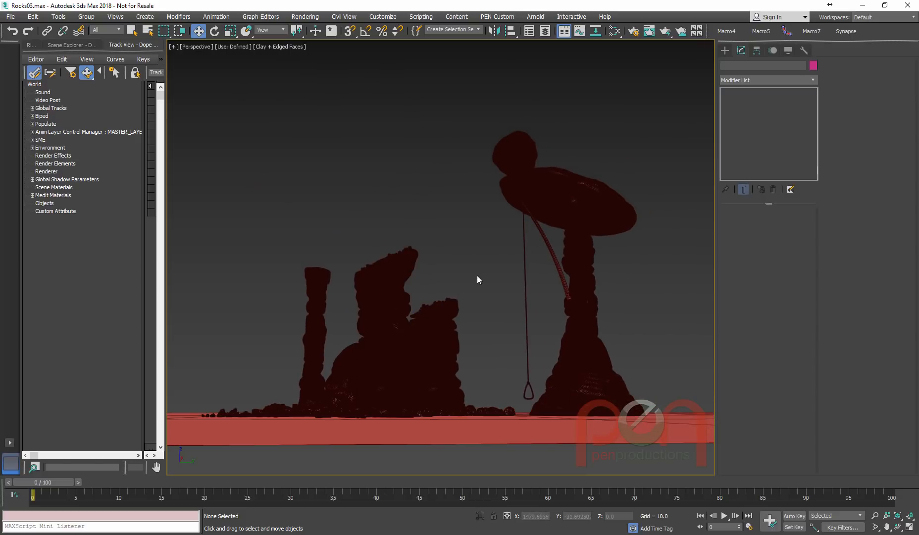
pyautogui.scroll(2, 477, 275)
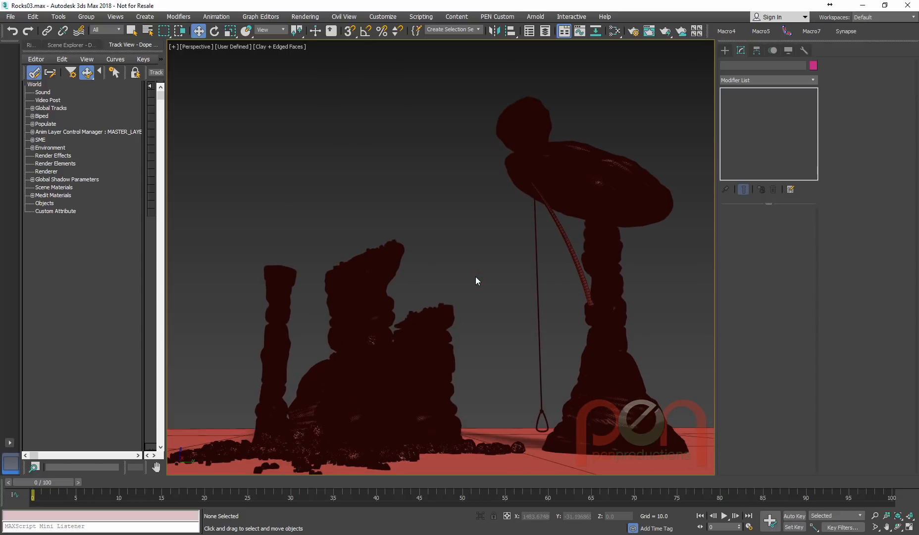
pyautogui.press('F4')
pyautogui.moveTo(475, 276); pyautogui.dragTo(488, 273, button='middle')
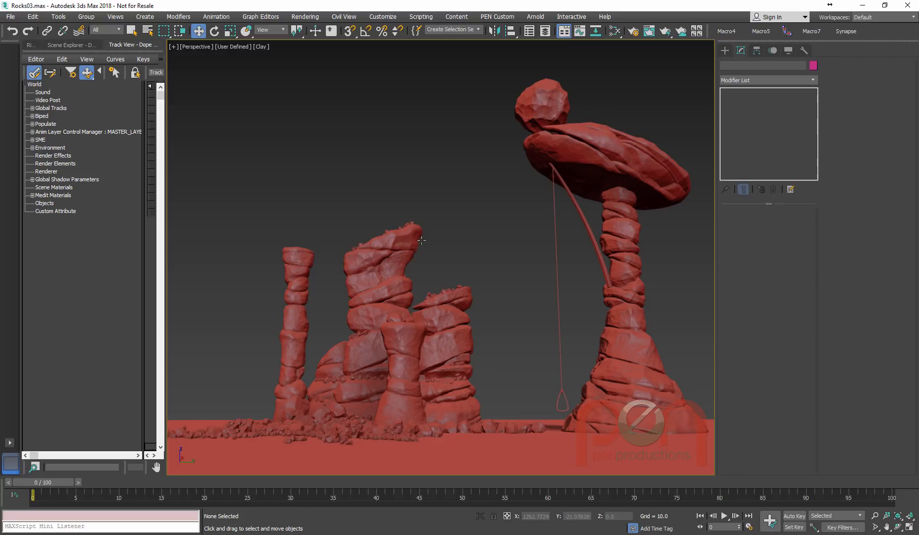
# Step: Start over with an empty scene, discarding the unsaved changes to the rocks scene
pyautogui.click(10, 17)
pyautogui.click(23, 44)
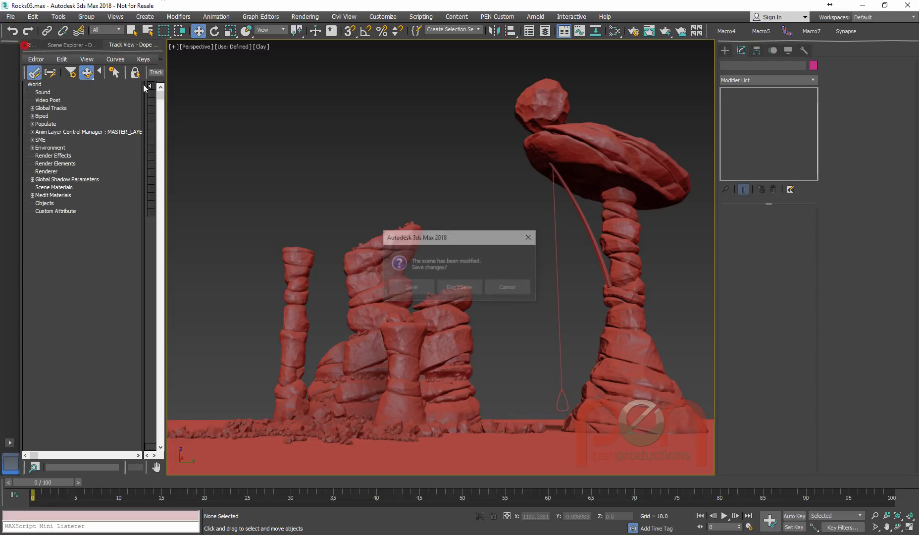
pyautogui.click(470, 290)
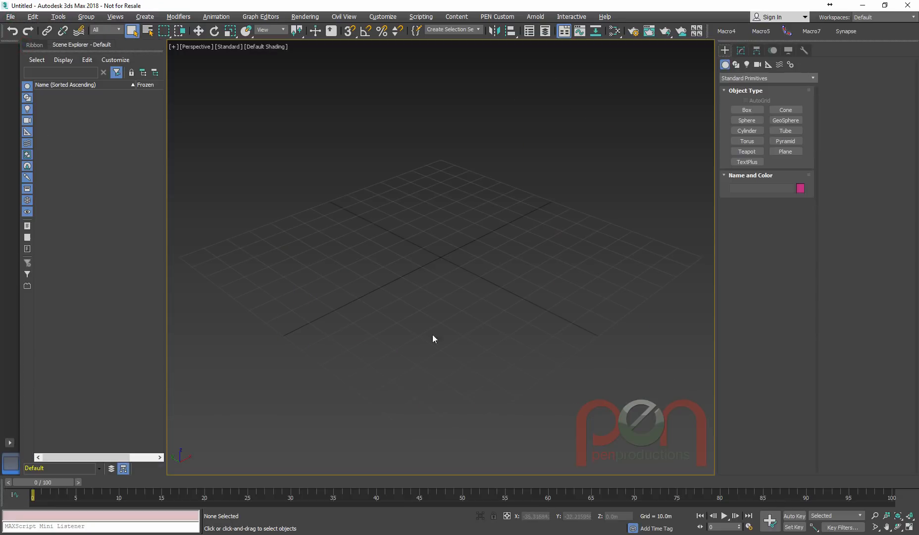
# Step: Create a cylinder with a radius of about 18.3 and a height of about 62.4 at the grid's centre
pyautogui.write('x')
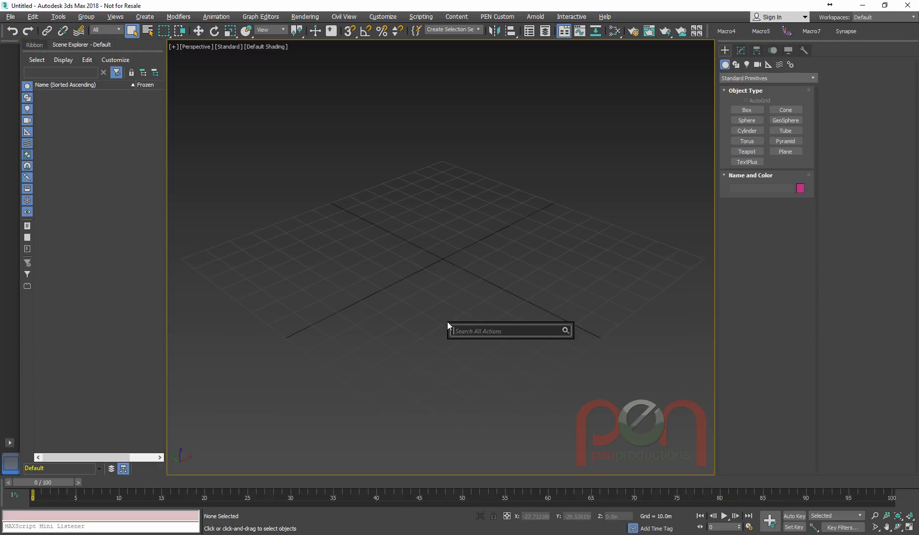
pyautogui.write('cylind')
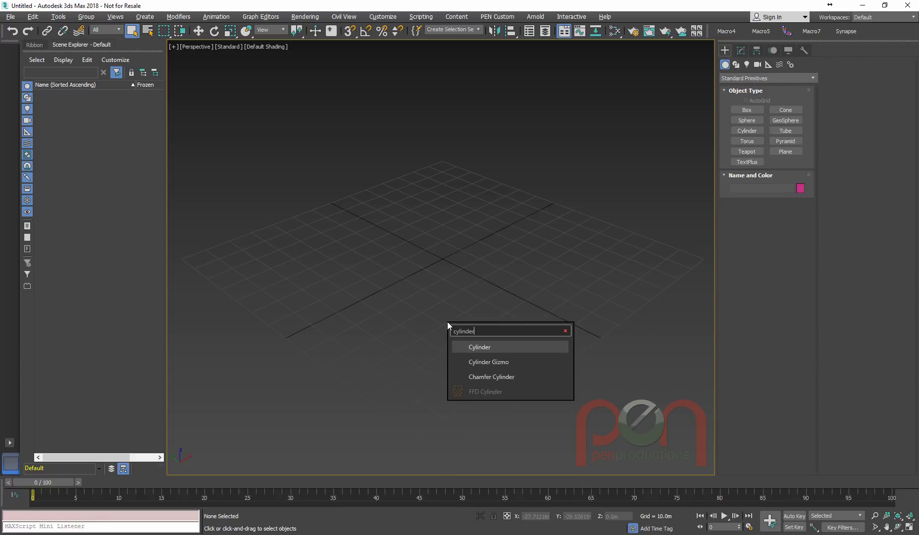
pyautogui.write('er')
pyautogui.press('Return')
pyautogui.moveTo(444, 263); pyautogui.dragTo(456, 286)
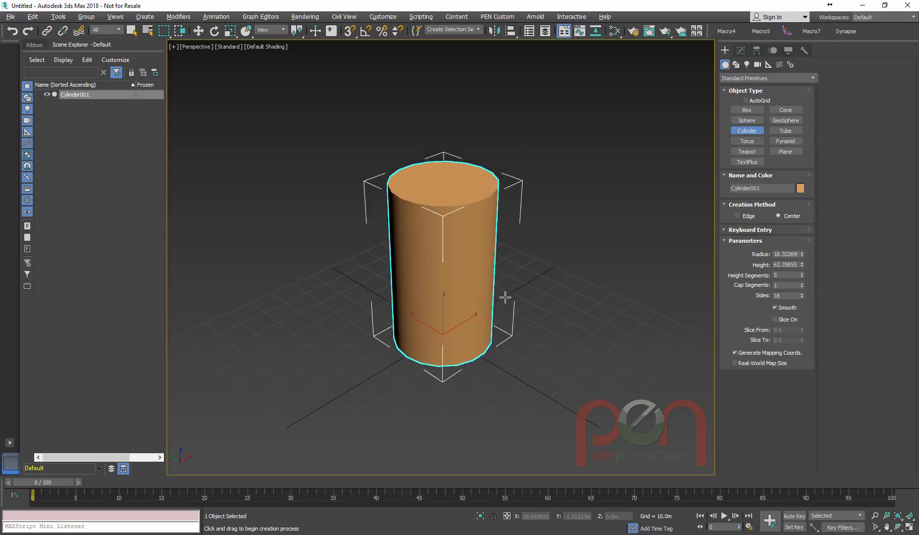
# Step: Show edged faces in the perspective view and turn off selection brackets in its per-view preferences
pyautogui.moveTo(506, 298)
pyautogui.keyDown('alt'); pyautogui.mouseDown(button='middle')
pyautogui.moveTo(521, 281)
pyautogui.moveTo(526, 310)
pyautogui.moveTo(517, 288)
pyautogui.mouseUp(button='middle'); pyautogui.keyUp('alt')
pyautogui.press('F4')
pyautogui.scroll(2, 521, 300)
pyautogui.moveTo(517, 287); pyautogui.dragTo(536, 277, button='middle')
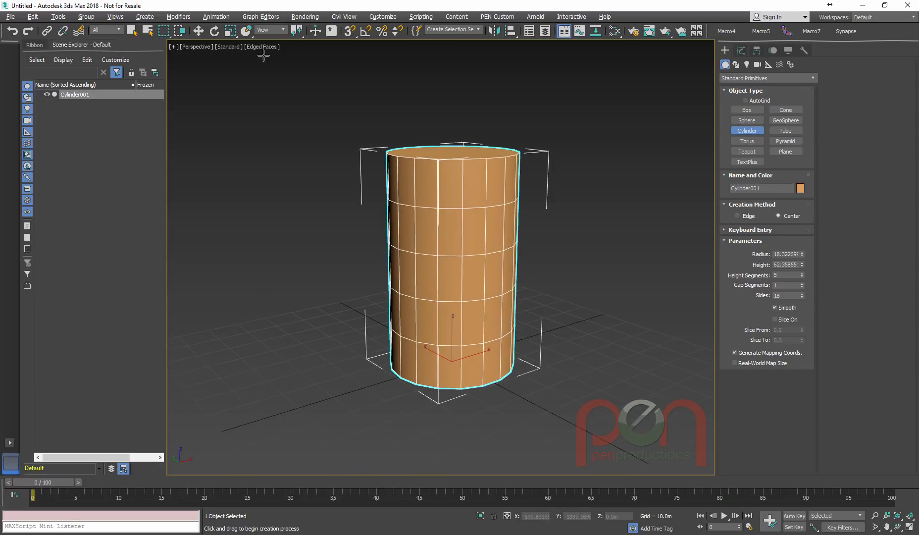
pyautogui.rightClick(306, 78)
pyautogui.click(262, 47)
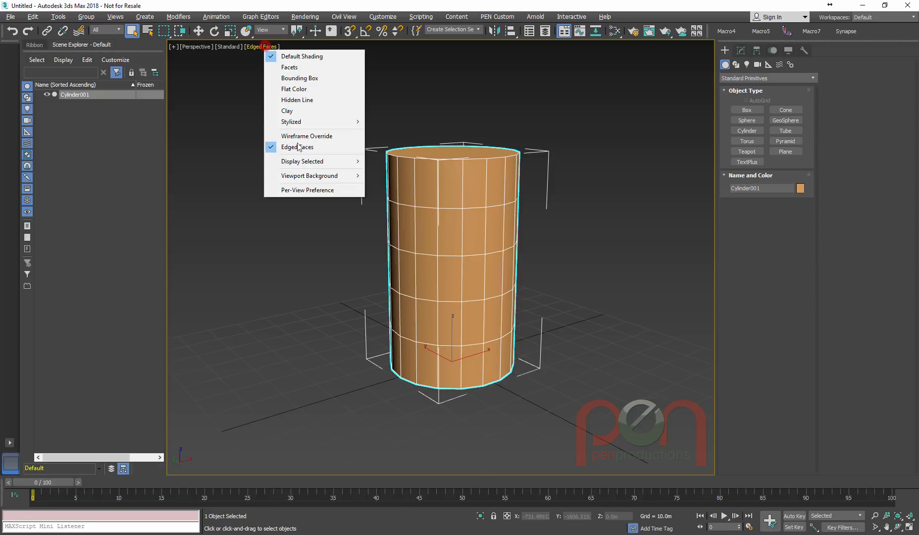
pyautogui.click(300, 191)
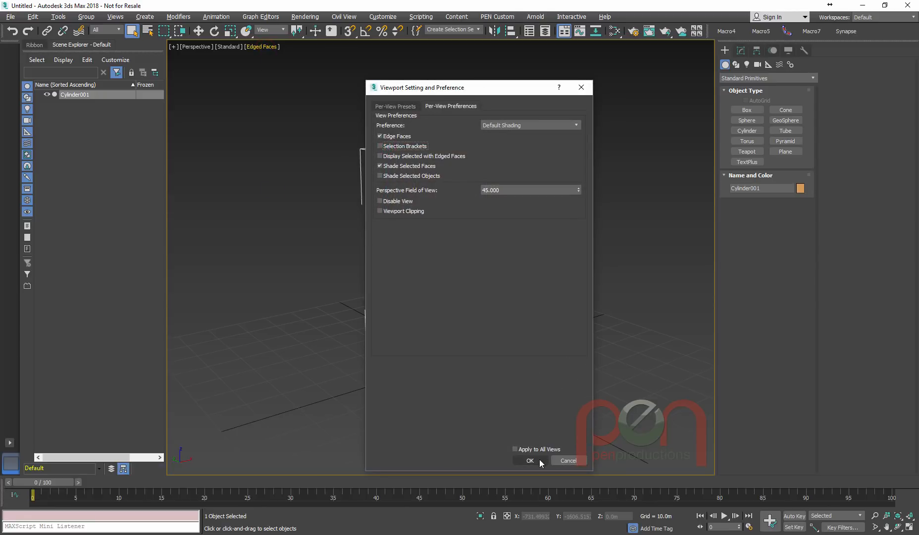
pyautogui.click(539, 459)
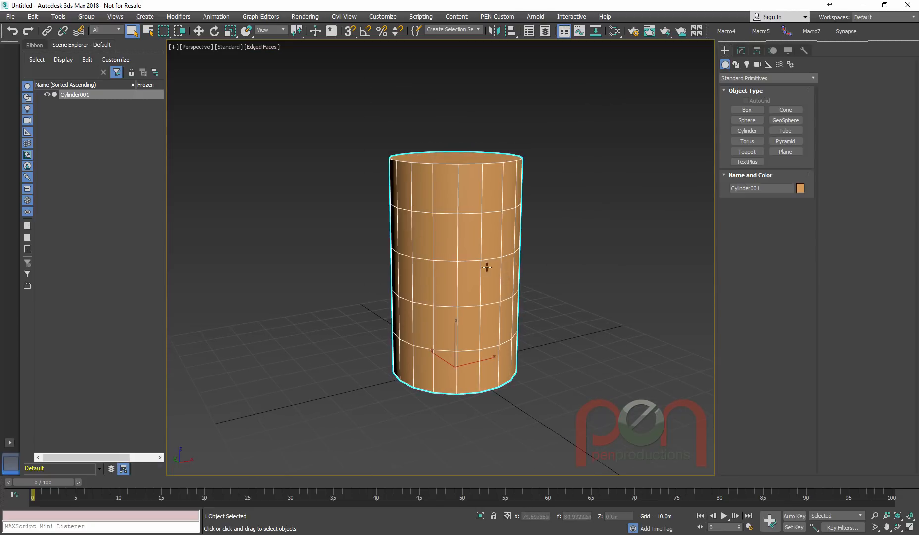
# Step: Set the cylinder to 6 sides and 2 cap segments
pyautogui.keyDown('alt'); pyautogui.moveTo(487, 267); pyautogui.dragTo(492, 294, button='middle'); pyautogui.keyUp('alt')
pyautogui.keyDown('alt'); pyautogui.moveTo(492, 294); pyautogui.dragTo(508, 268, button='middle'); pyautogui.keyUp('alt')
pyautogui.click(741, 50)
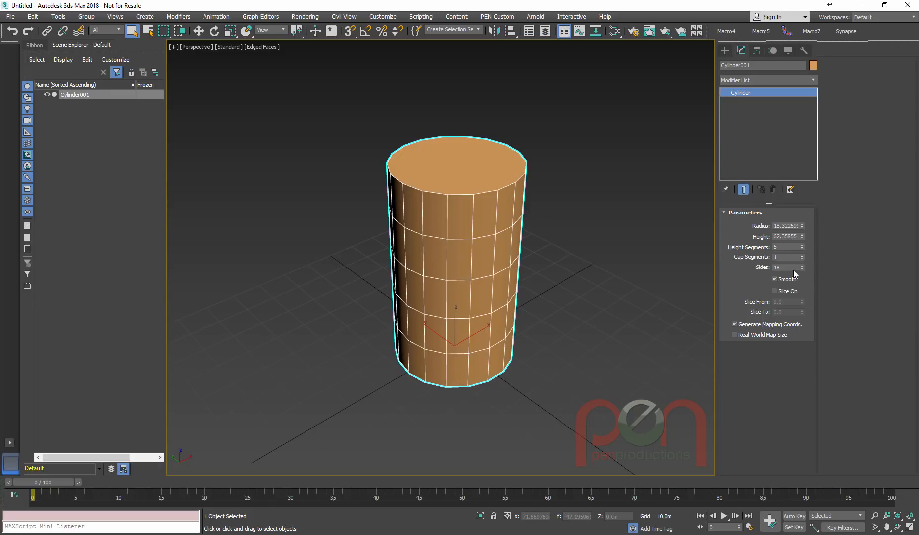
pyautogui.doubleClick(786, 268)
pyautogui.write('6')
pyautogui.press('Return')
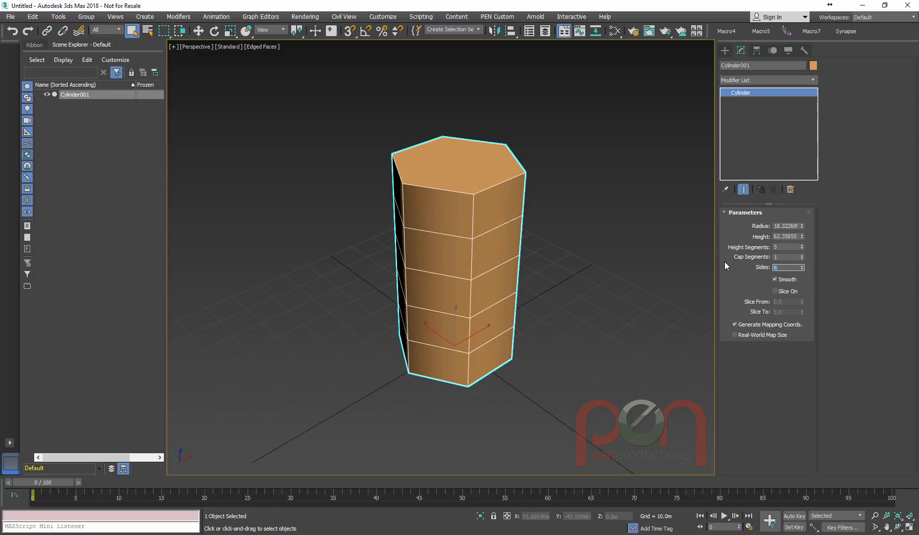
pyautogui.keyDown('alt'); pyautogui.moveTo(563, 239); pyautogui.dragTo(545, 246, button='middle'); pyautogui.keyUp('alt')
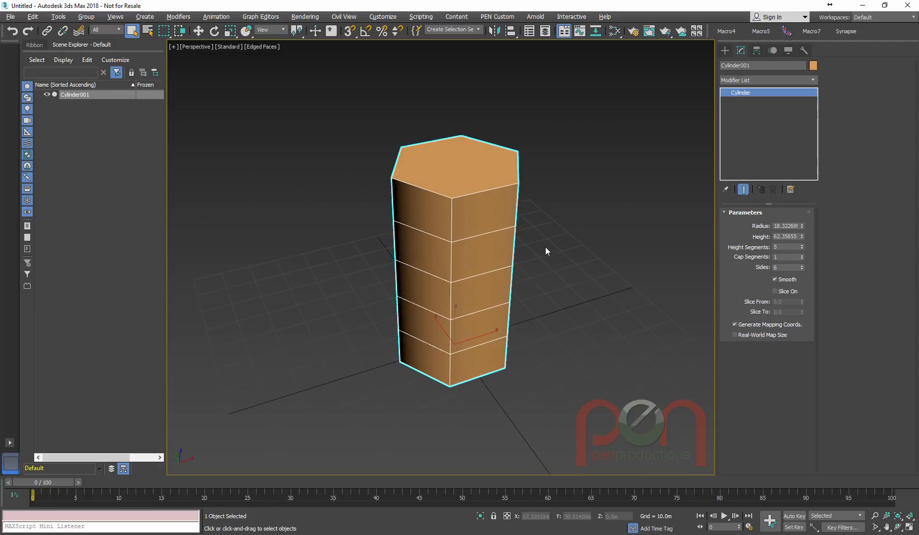
pyautogui.click(802, 255)
pyautogui.keyDown('alt'); pyautogui.moveTo(559, 226); pyautogui.dragTo(517, 242, button='middle'); pyautogui.keyUp('alt')
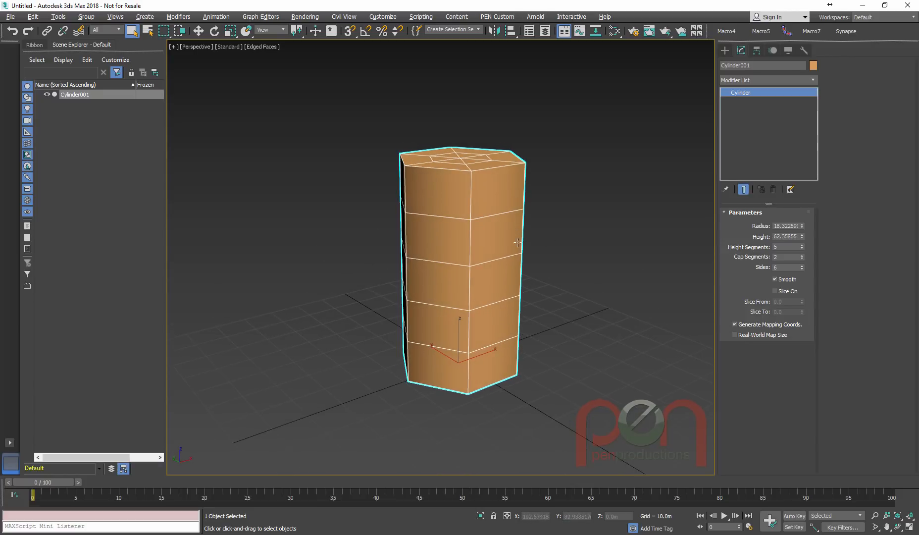
pyautogui.moveTo(802, 237); pyautogui.dragTo(804, 234)
pyautogui.rightClick(805, 233)
pyautogui.keyDown('alt'); pyautogui.moveTo(588, 236); pyautogui.dragTo(586, 242, button='middle'); pyautogui.keyUp('alt')
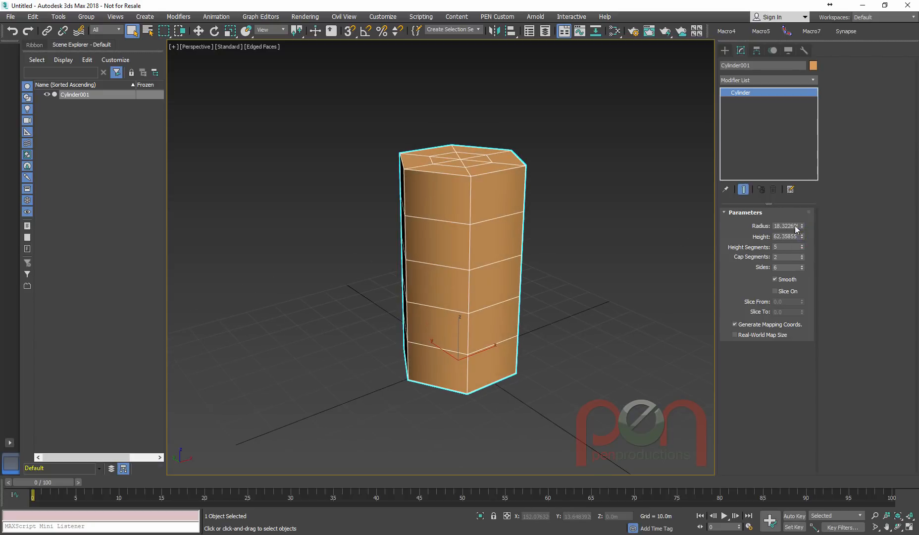
# Step: Copy the animation of the cylinder's Height parameter and paste it as a wire onto Height Segments
pyautogui.rightClick(789, 237)
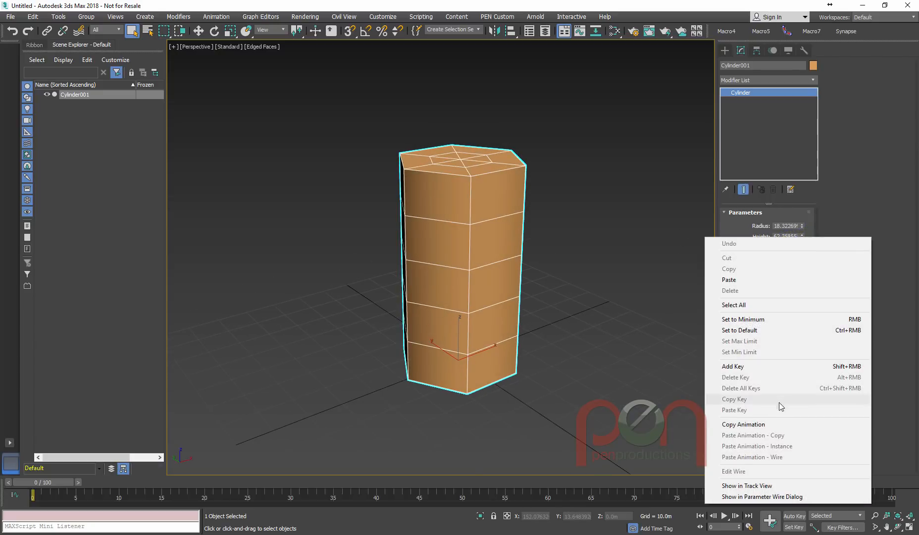
pyautogui.click(766, 424)
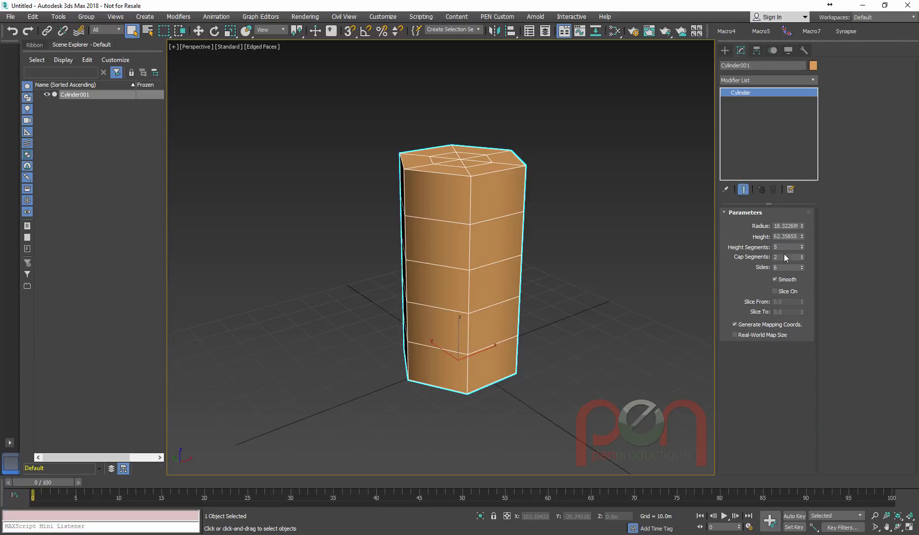
pyautogui.rightClick(793, 237)
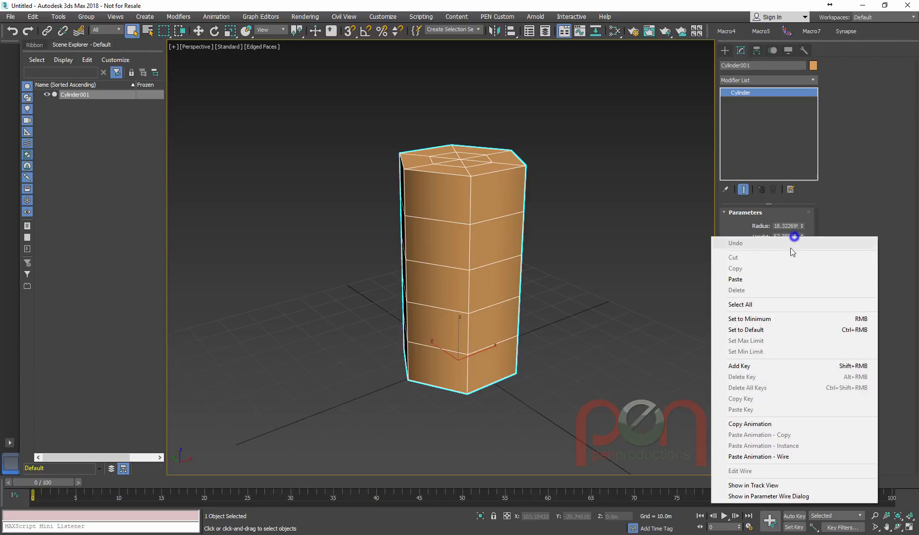
pyautogui.click(779, 420)
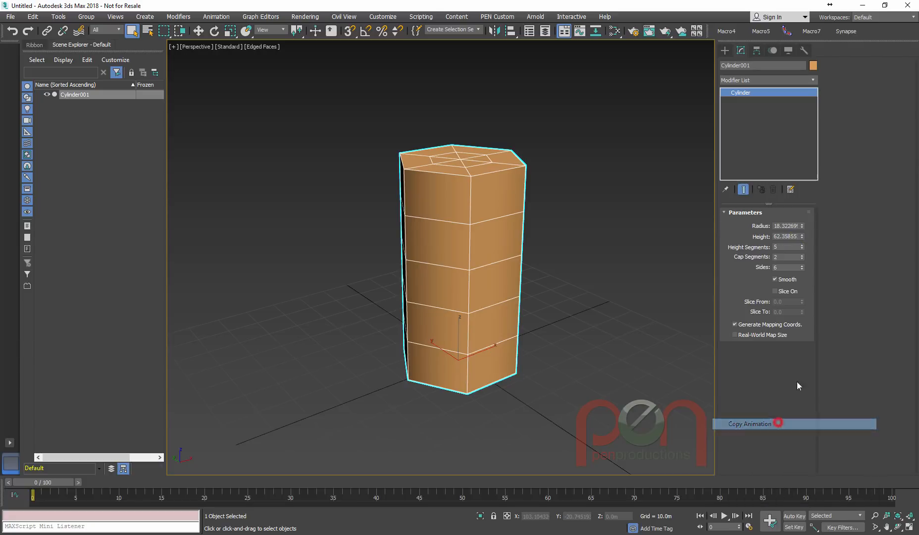
pyautogui.rightClick(784, 246)
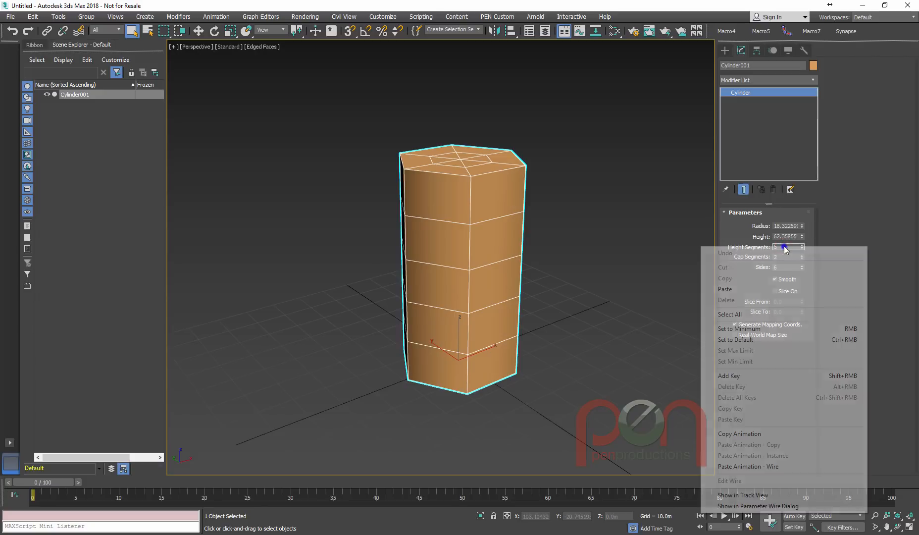
pyautogui.click(756, 467)
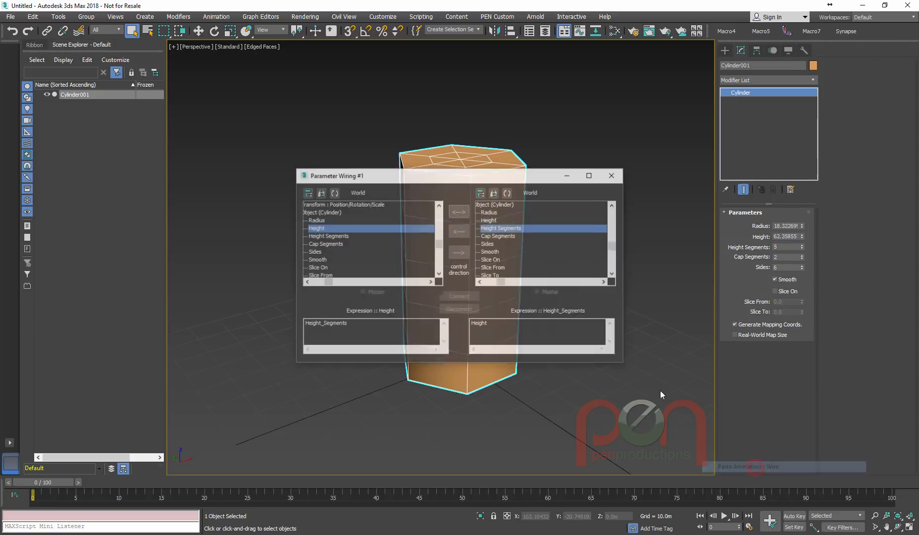
# Step: Enlarge the Parameter Wiring dialog and connect the parameters one way, with Height controlling Height Segments
pyautogui.moveTo(462, 178); pyautogui.dragTo(218, 70)
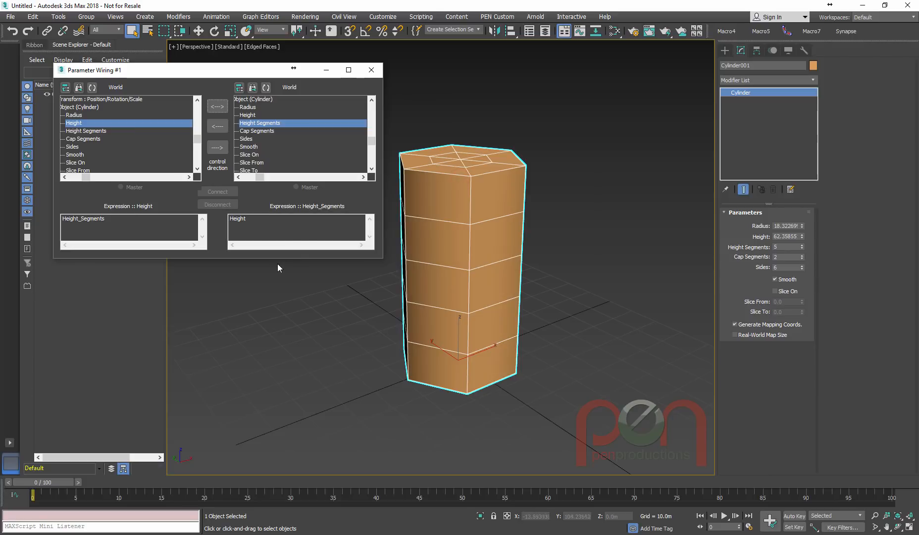
pyautogui.moveTo(277, 258); pyautogui.dragTo(274, 361)
pyautogui.moveTo(474, 297); pyautogui.dragTo(506, 300, button='middle')
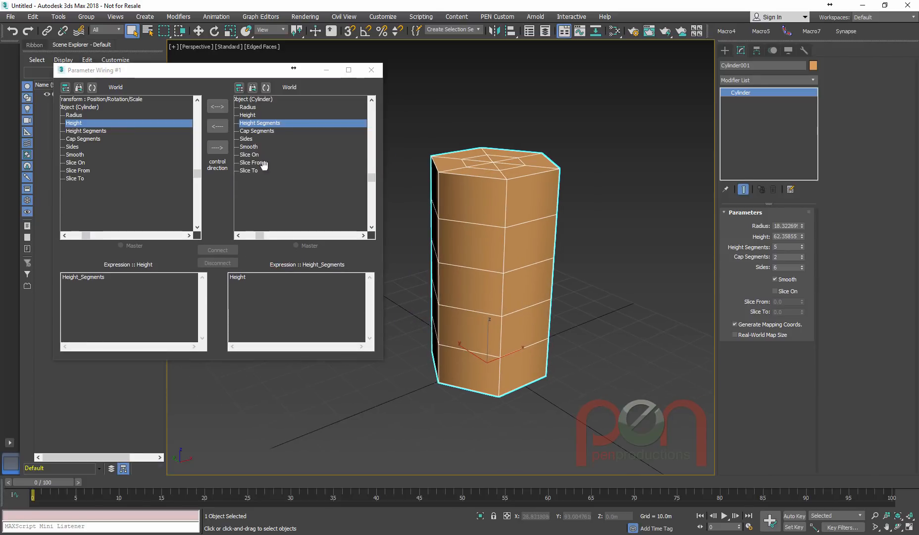
pyautogui.click(218, 147)
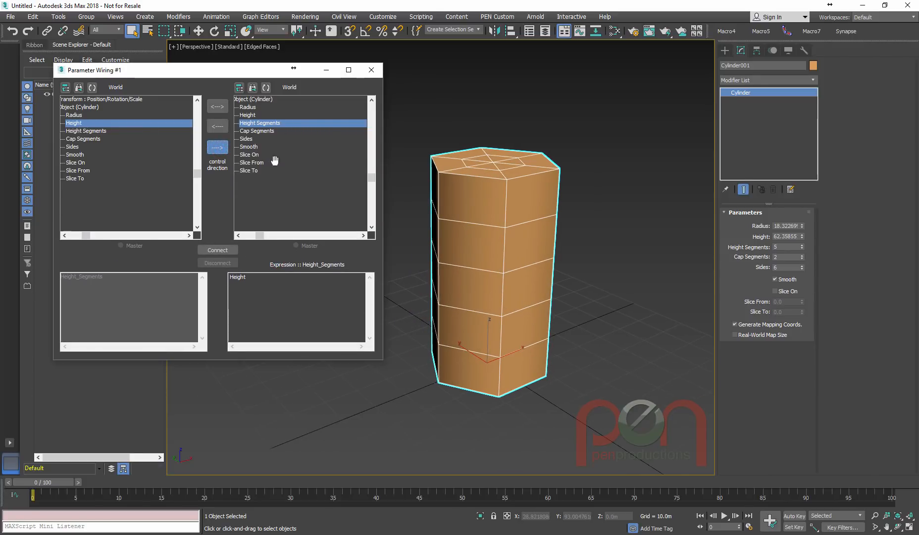
pyautogui.moveTo(511, 300); pyautogui.dragTo(526, 293, button='middle')
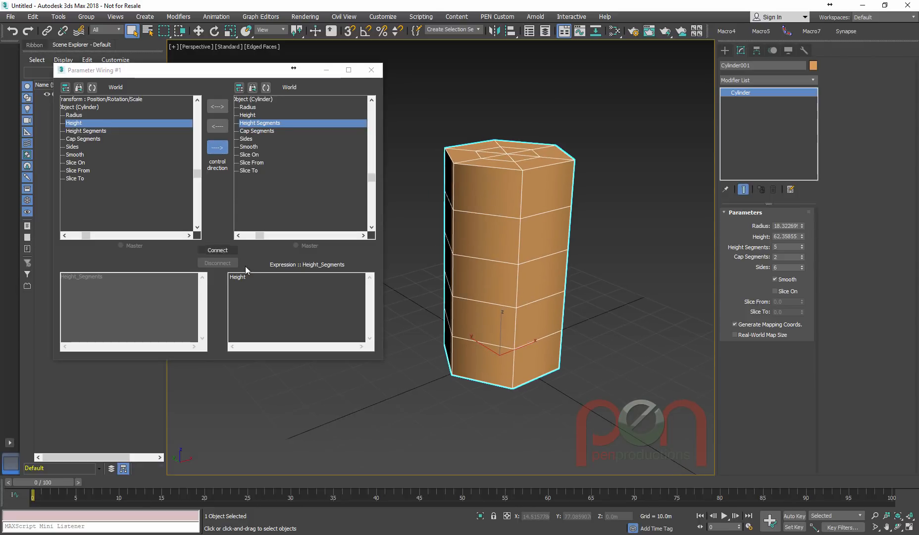
pyautogui.click(218, 250)
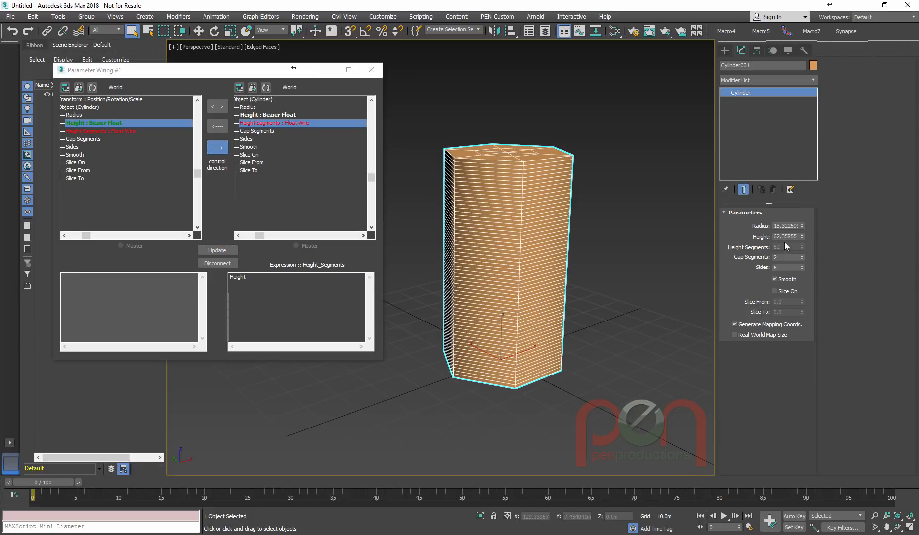
# Step: Try the expression Height/4 for Height Segments and update the wire
pyautogui.moveTo(802, 236)
pyautogui.mouseDown()
pyautogui.moveTo(806, 247)
pyautogui.moveTo(806, 218)
pyautogui.moveTo(807, 226)
pyautogui.mouseUp()
pyautogui.click(286, 278)
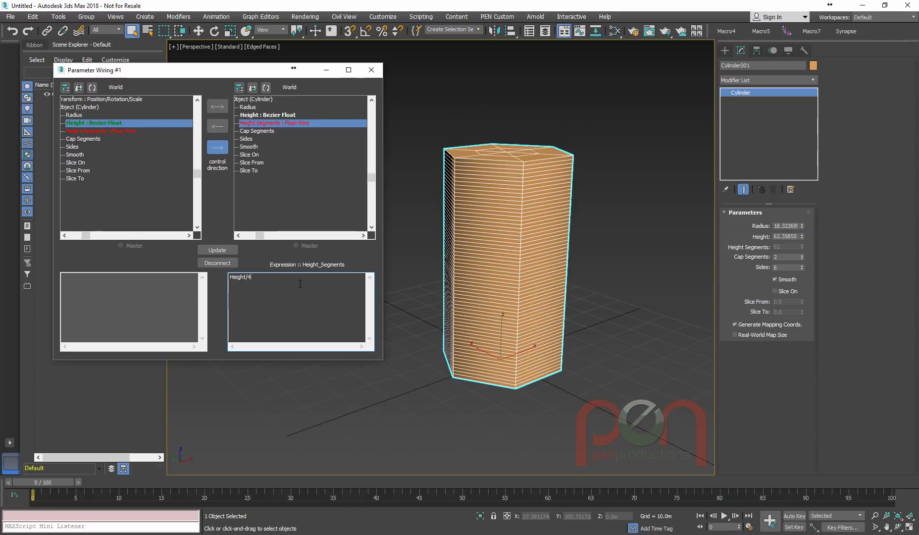
pyautogui.click(218, 250)
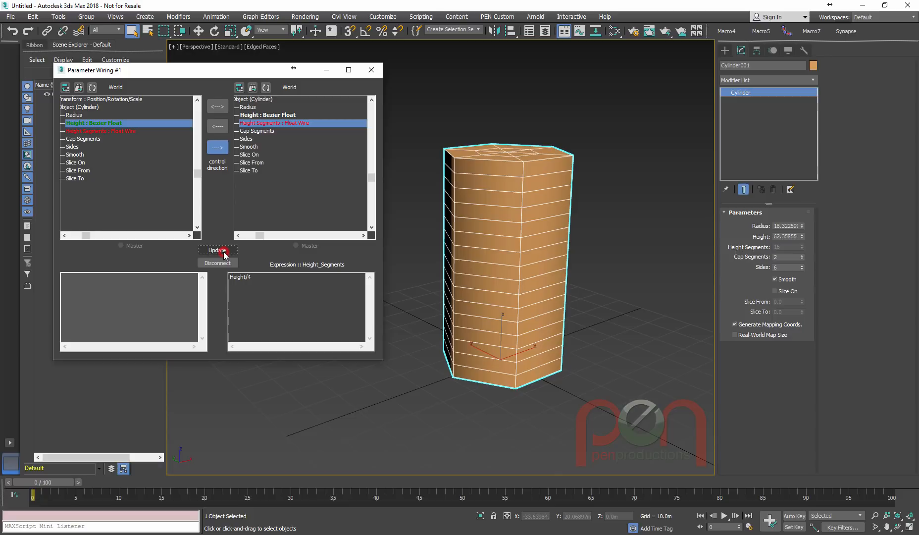
# Step: Try the expression Height/10 for Height Segments and update the wire
pyautogui.click(259, 279)
pyautogui.press('BackSpace')
pyautogui.write('10')
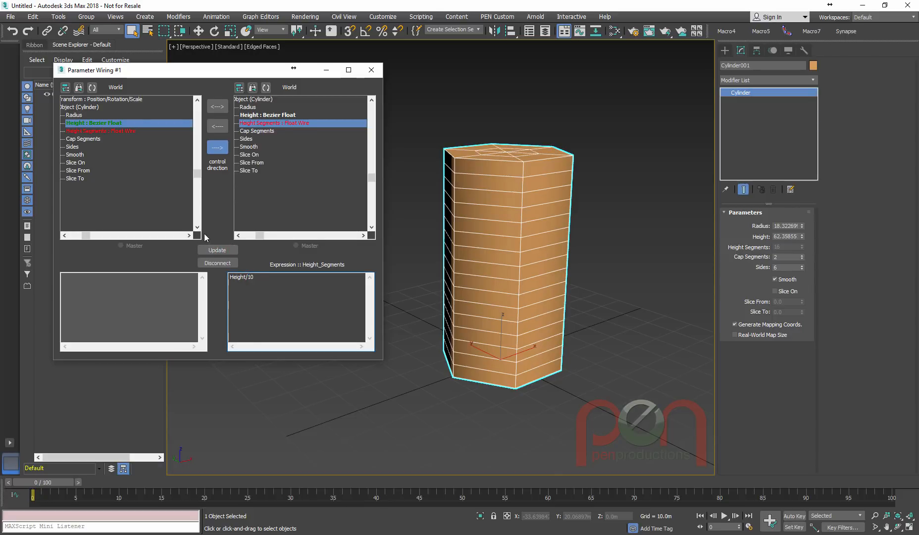
pyautogui.click(218, 250)
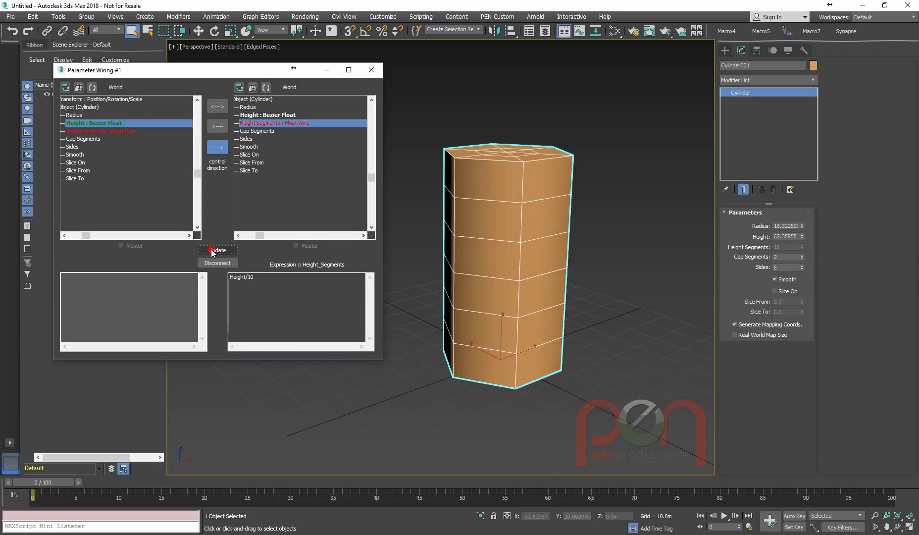
# Step: Set the Height Segments expression to Height/16, update the wire and test it by varying the cylinder's height
pyautogui.click(249, 278)
pyautogui.press('BackSpace')
pyautogui.write('6')
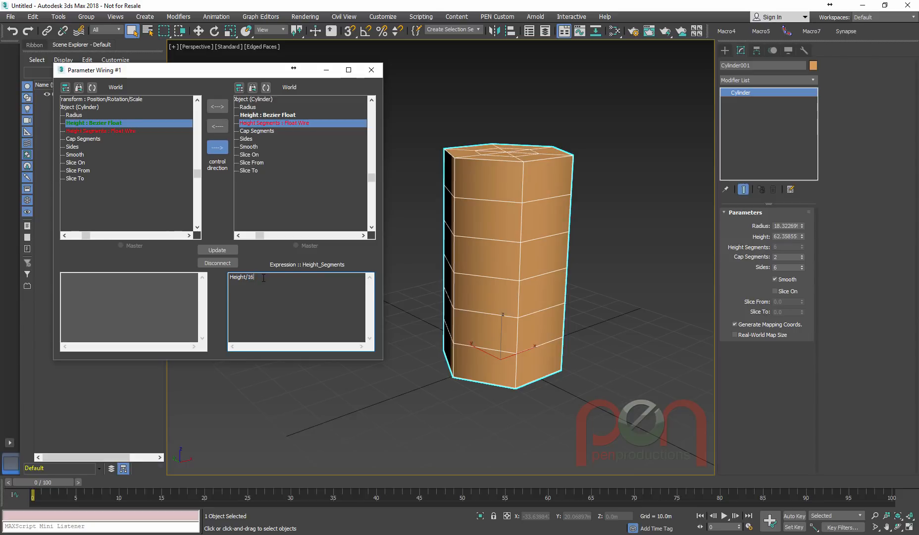
pyautogui.click(218, 250)
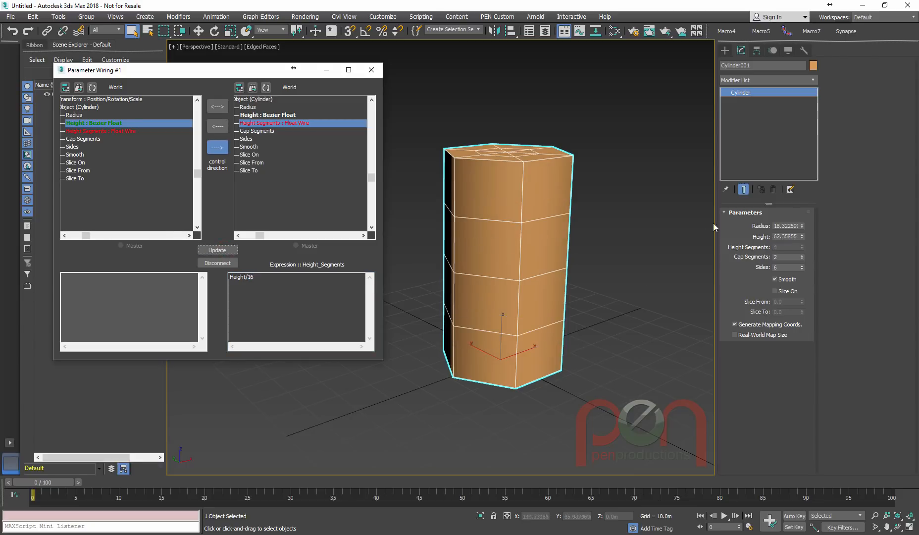
pyautogui.moveTo(802, 237)
pyautogui.mouseDown()
pyautogui.moveTo(803, 218)
pyautogui.moveTo(806, 245)
pyautogui.moveTo(803, 218)
pyautogui.moveTo(799, 230)
pyautogui.mouseUp()
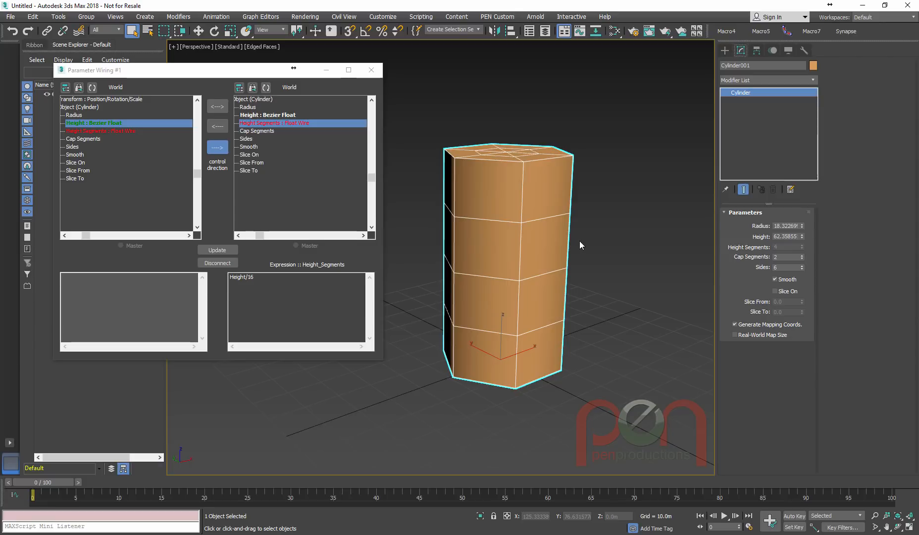
pyautogui.keyDown('alt'); pyautogui.moveTo(534, 237); pyautogui.dragTo(535, 253, button='middle'); pyautogui.keyUp('alt')
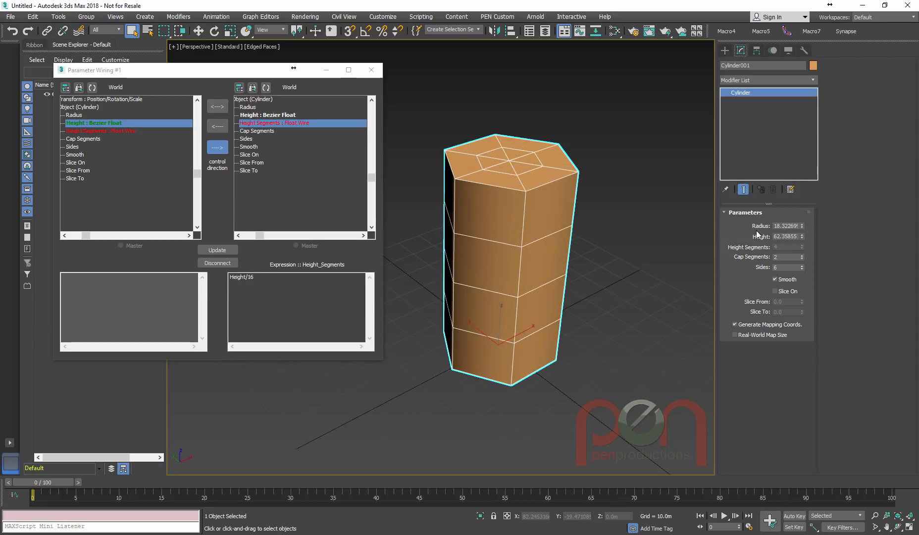
# Step: Connect the cylinder's Radius one way to Cap Segments, with Radius as the controlling parameter
pyautogui.click(83, 114)
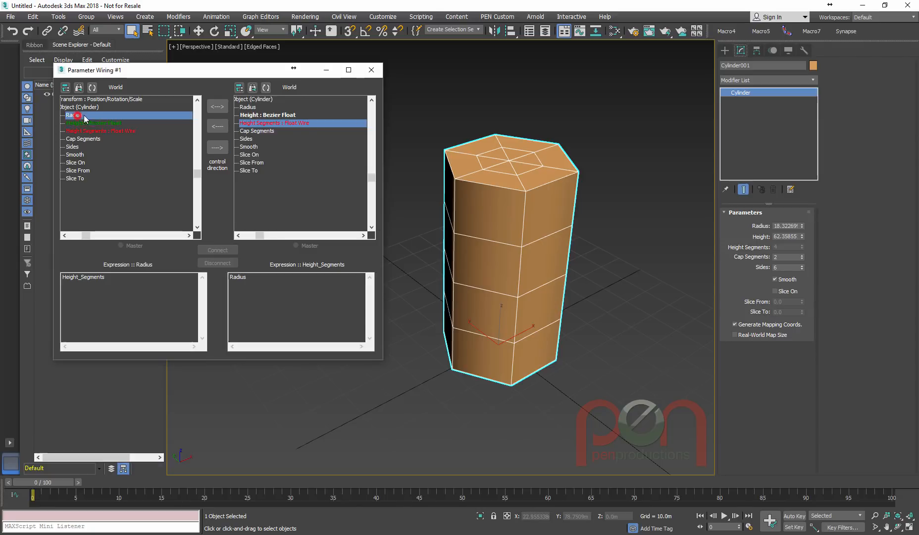
pyautogui.click(259, 132)
pyautogui.click(217, 148)
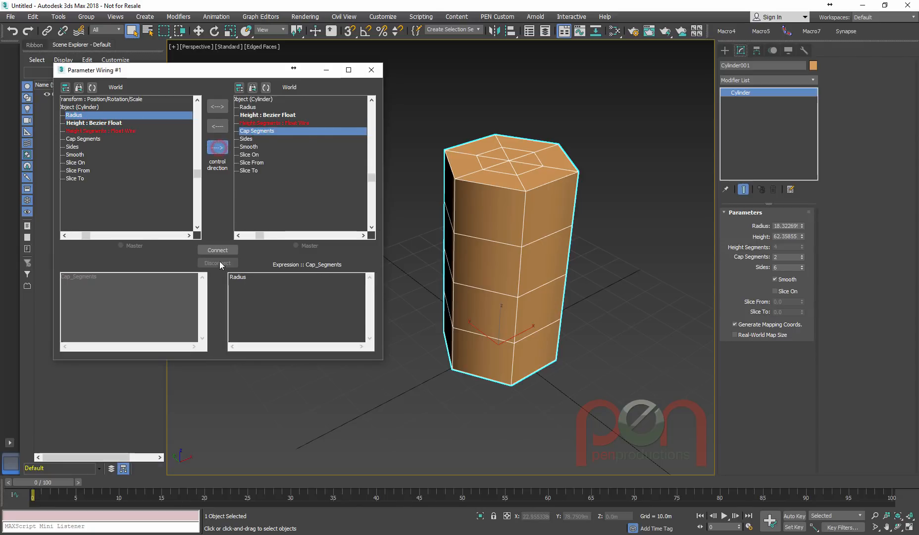
pyautogui.click(217, 250)
# Step: Try the expression Radius/10 for Cap Segments, update the wire and test it by varying the radius
pyautogui.click(232, 289)
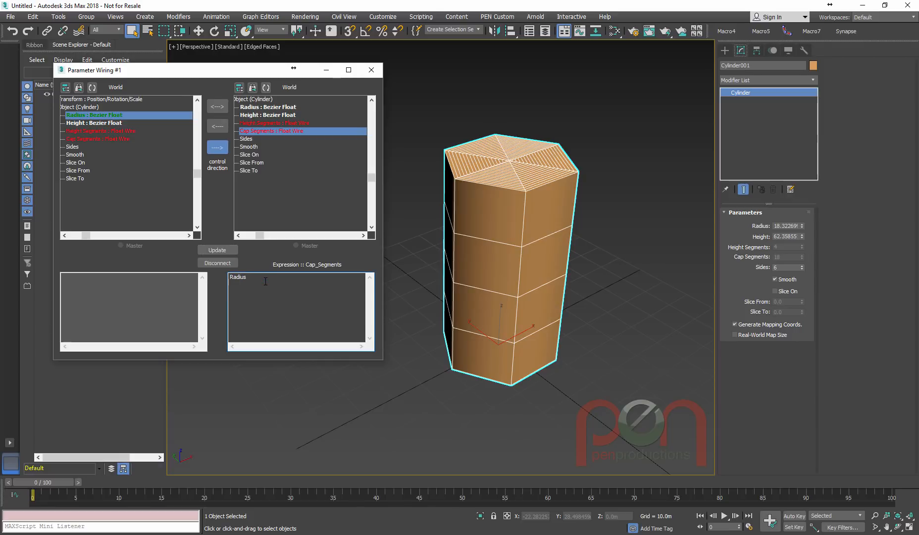
pyautogui.click(225, 252)
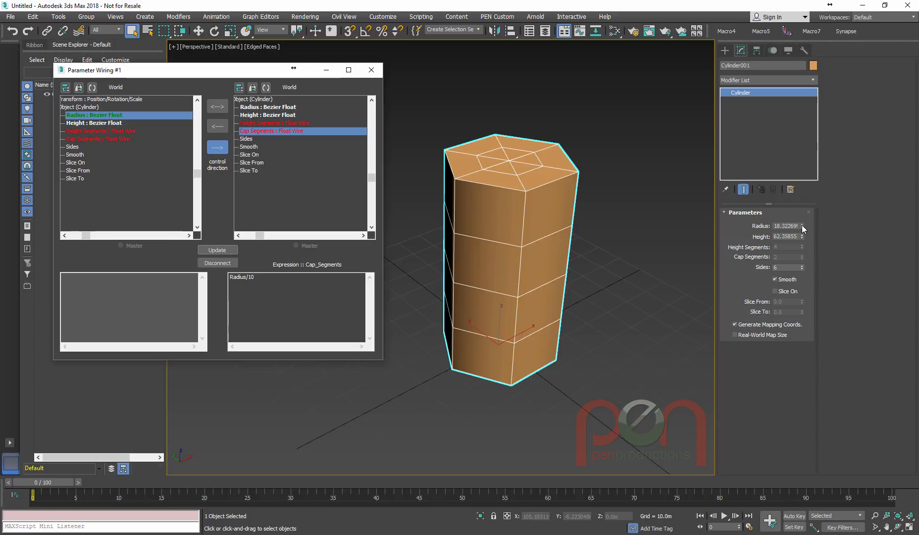
pyautogui.moveTo(803, 228)
pyautogui.mouseDown()
pyautogui.moveTo(803, 243)
pyautogui.moveTo(806, 190)
pyautogui.moveTo(810, 243)
pyautogui.mouseUp()
pyautogui.rightClick(810, 242)
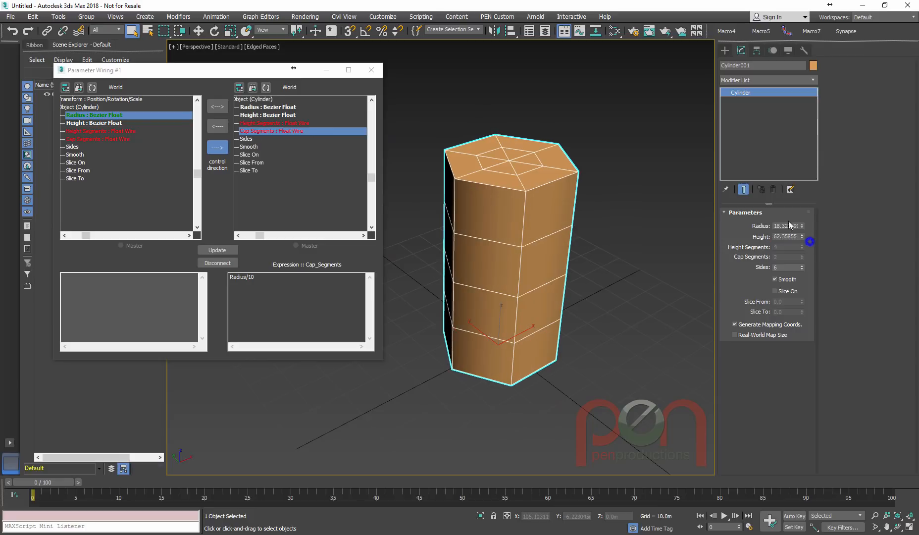
# Step: Set the Cap Segments expression to Radius/8, update and test the wire with the radius, and close the wiring dialog
pyautogui.doubleClick(250, 277)
pyautogui.write('8')
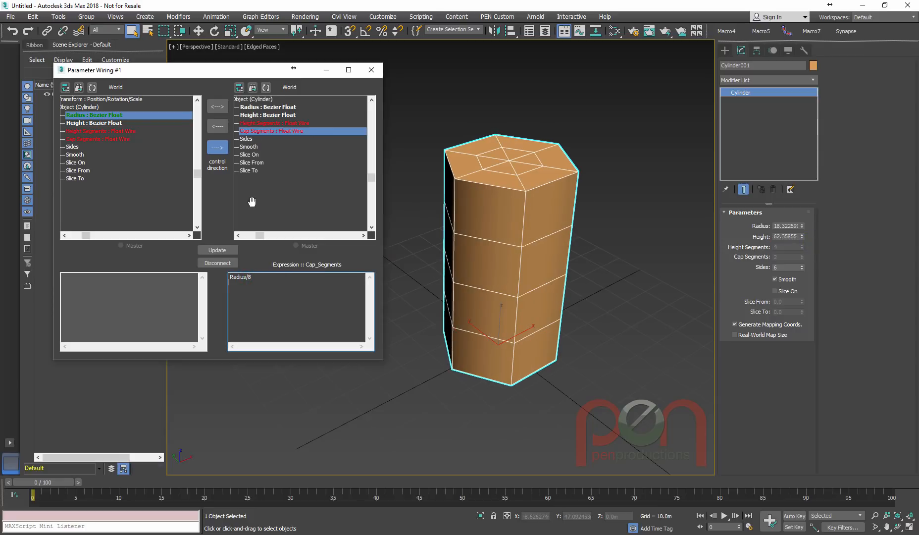
pyautogui.click(217, 250)
pyautogui.moveTo(802, 227); pyautogui.dragTo(800, 259)
pyautogui.rightClick(800, 260)
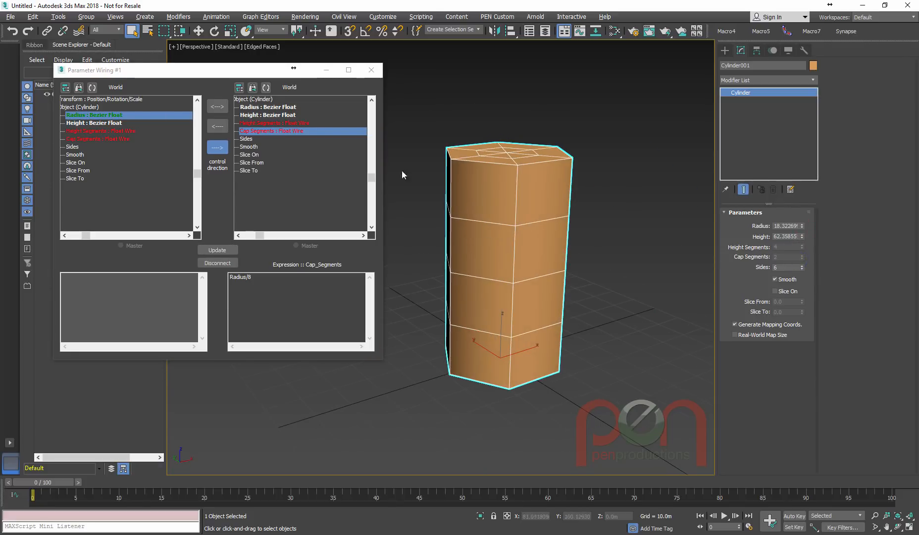
pyautogui.click(371, 70)
# Step: Add a Taper modifier to the cylinder with Amount -0.26 and Curve -0.79
pyautogui.moveTo(530, 301)
pyautogui.keyDown('alt'); pyautogui.mouseDown(button='middle')
pyautogui.moveTo(499, 300)
pyautogui.moveTo(529, 289)
pyautogui.moveTo(534, 300)
pyautogui.mouseUp(button='middle'); pyautogui.keyUp('alt')
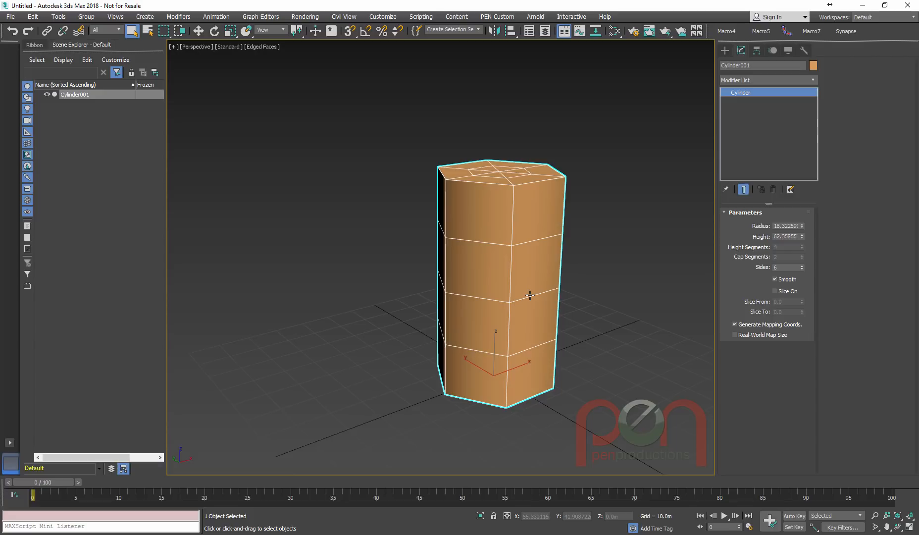
pyautogui.write('xtaper')
pyautogui.press('Return')
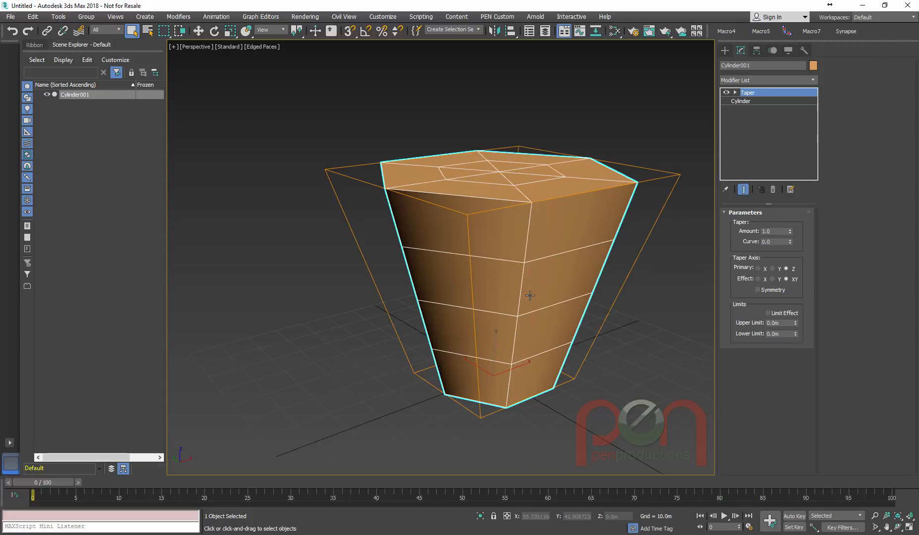
pyautogui.moveTo(790, 232); pyautogui.dragTo(774, 247)
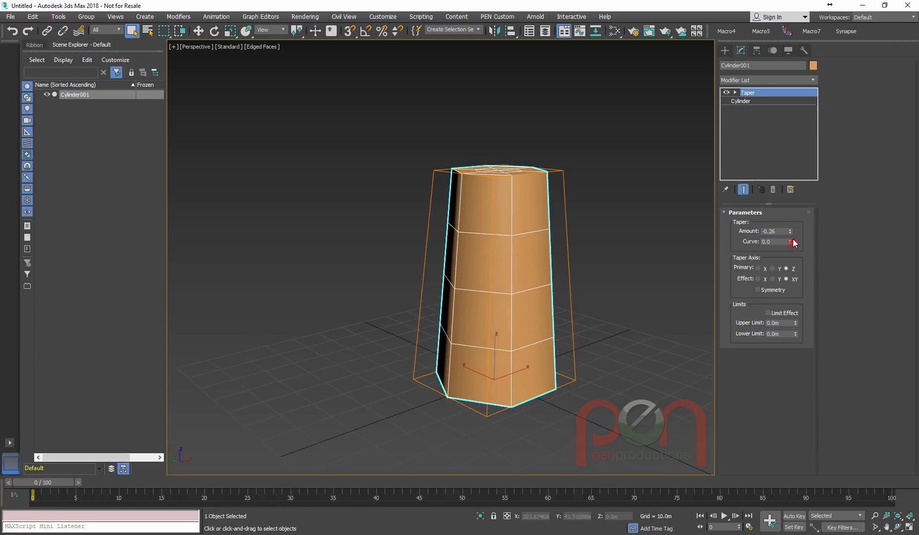
pyautogui.moveTo(790, 242); pyautogui.dragTo(795, 280)
pyautogui.moveTo(573, 271)
pyautogui.keyDown('alt'); pyautogui.mouseDown(button='middle')
pyautogui.moveTo(555, 281)
pyautogui.moveTo(553, 272)
pyautogui.moveTo(568, 286)
pyautogui.mouseUp(button='middle'); pyautogui.keyUp('alt')
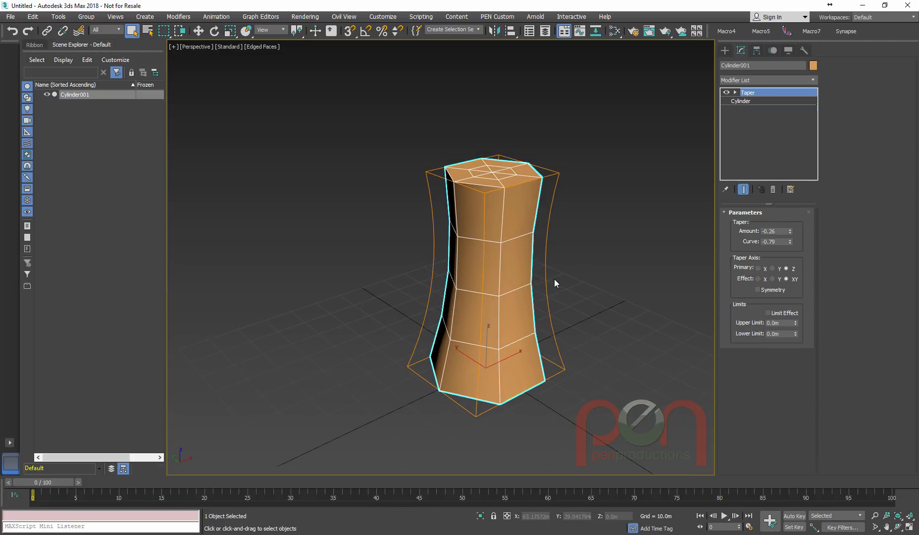
# Step: Add an XForm modifier above the Taper
pyautogui.write('x')
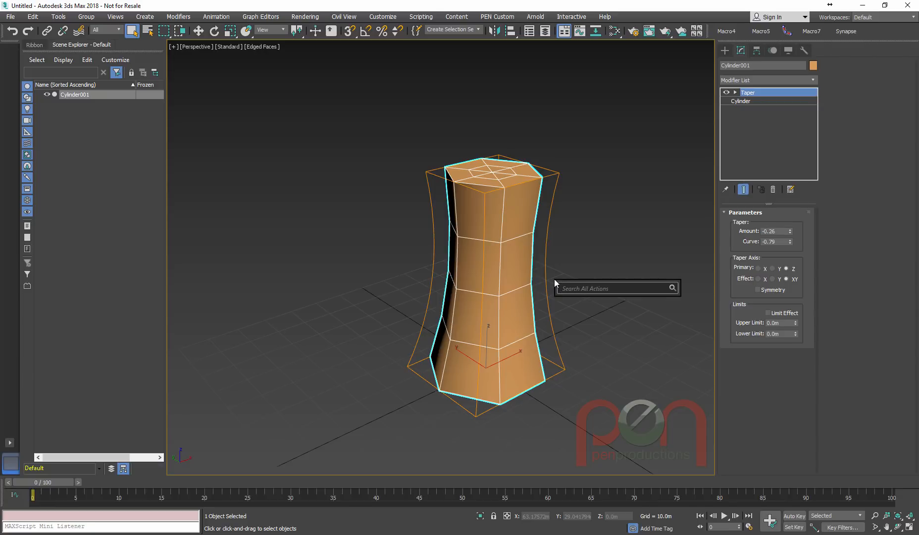
pyautogui.write('form')
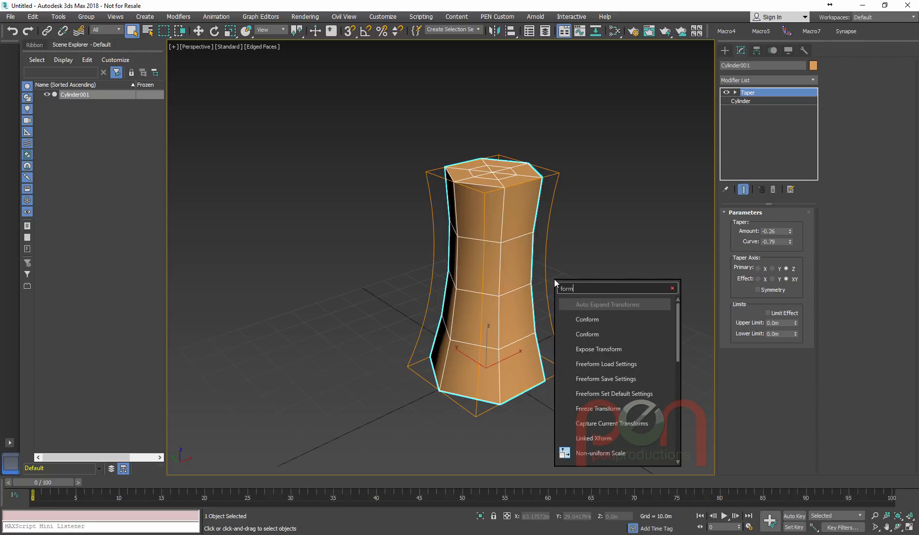
pyautogui.press('BackSpace')
pyautogui.press('BackSpace')
pyautogui.press('BackSpace')
pyautogui.press('BackSpace')
pyautogui.write('x')
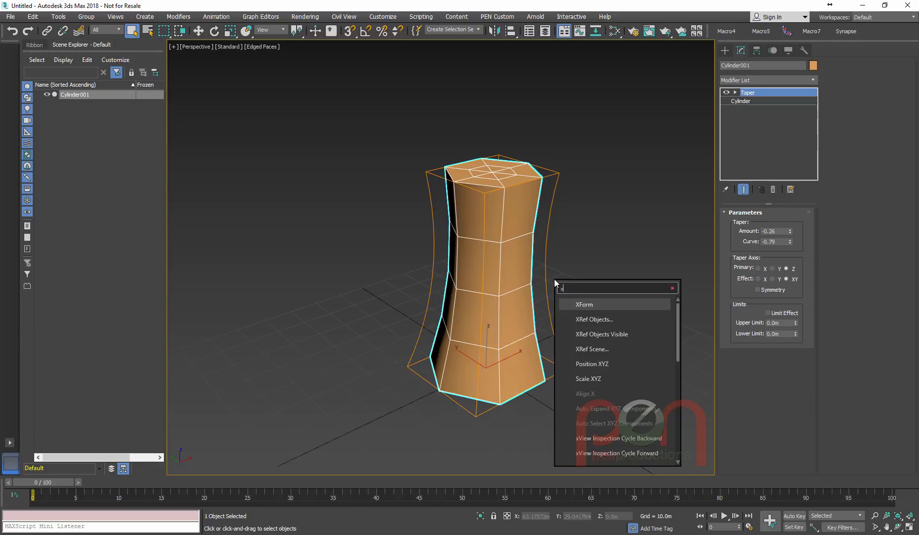
pyautogui.write('form')
pyautogui.press('Return')
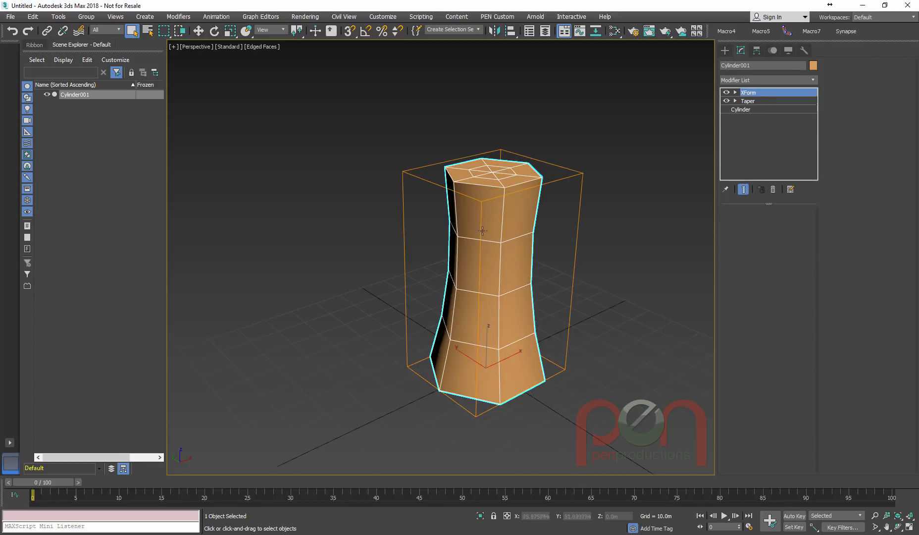
# Step: Try scaling the column with the XForm modifier's gizmo and leave gizmo editing
pyautogui.moveTo(536, 229)
pyautogui.keyDown('alt'); pyautogui.mouseDown(button='middle')
pyautogui.moveTo(525, 260)
pyautogui.moveTo(536, 235)
pyautogui.mouseUp(button='middle'); pyautogui.keyUp('alt')
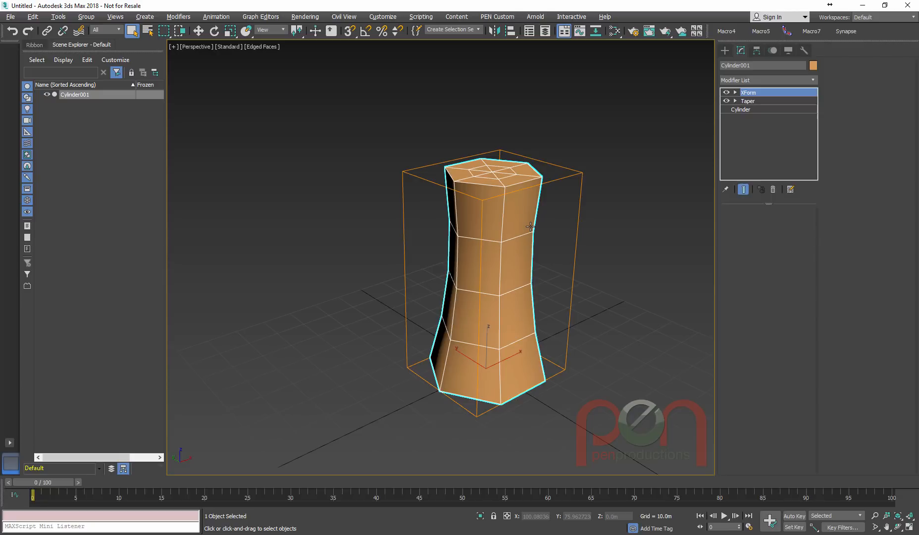
pyautogui.keyDown('alt'); pyautogui.moveTo(538, 283); pyautogui.dragTo(542, 287, button='middle'); pyautogui.keyUp('alt')
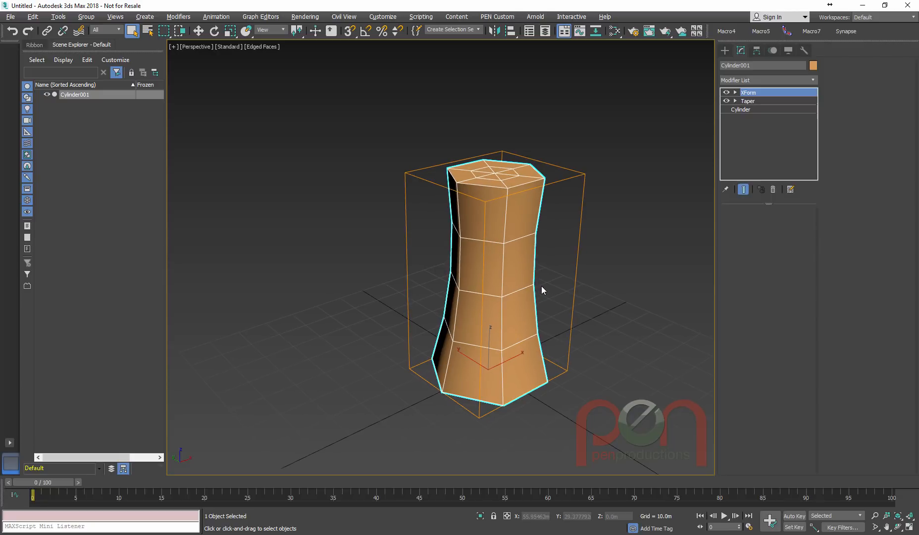
pyautogui.press('1')
pyautogui.press('r')
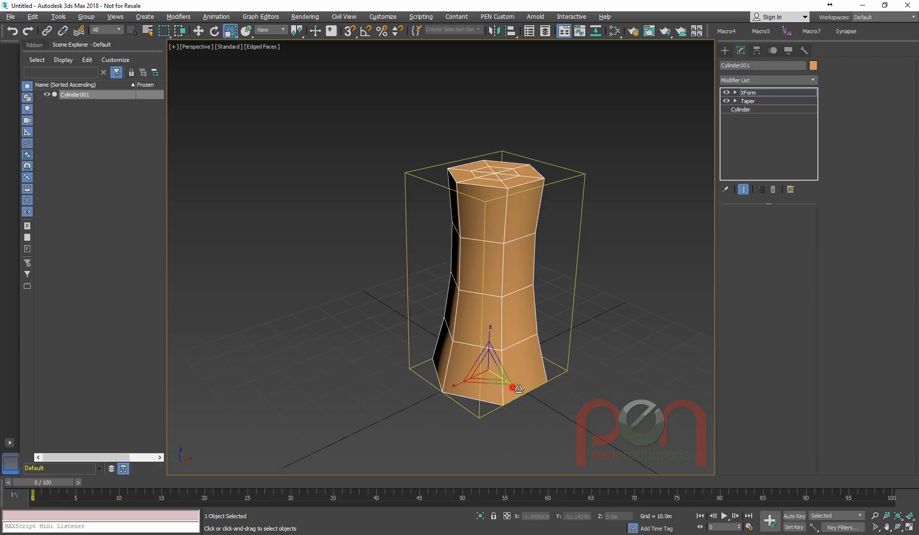
pyautogui.moveTo(519, 388)
pyautogui.mouseDown()
pyautogui.moveTo(519, 401)
pyautogui.moveTo(520, 376)
pyautogui.moveTo(528, 396)
pyautogui.moveTo(523, 388)
pyautogui.mouseUp()
pyautogui.press('1')
pyautogui.moveTo(524, 339)
pyautogui.keyDown('alt'); pyautogui.mouseDown(button='middle')
pyautogui.moveTo(515, 337)
pyautogui.moveTo(517, 328)
pyautogui.mouseUp(button='middle'); pyautogui.keyUp('alt')
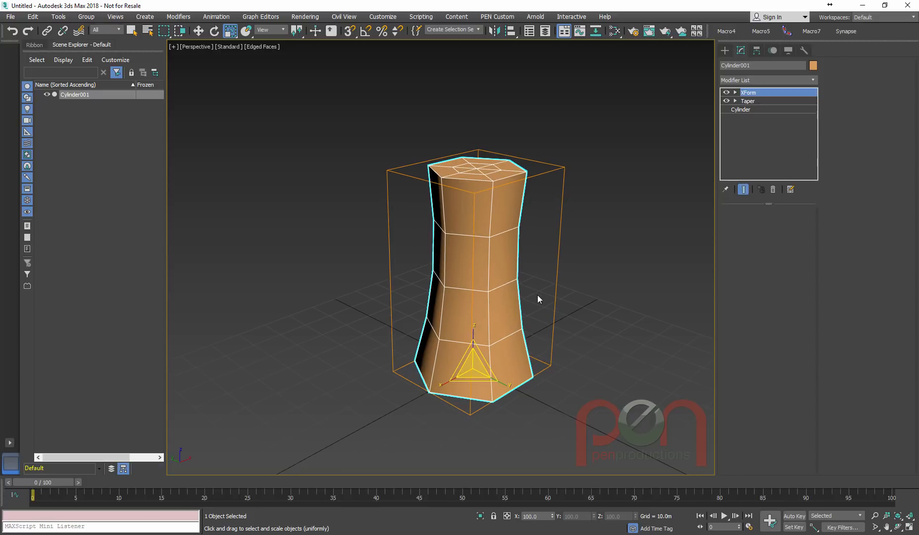
# Step: Add a Displace modifier above the XForm
pyautogui.press('x')
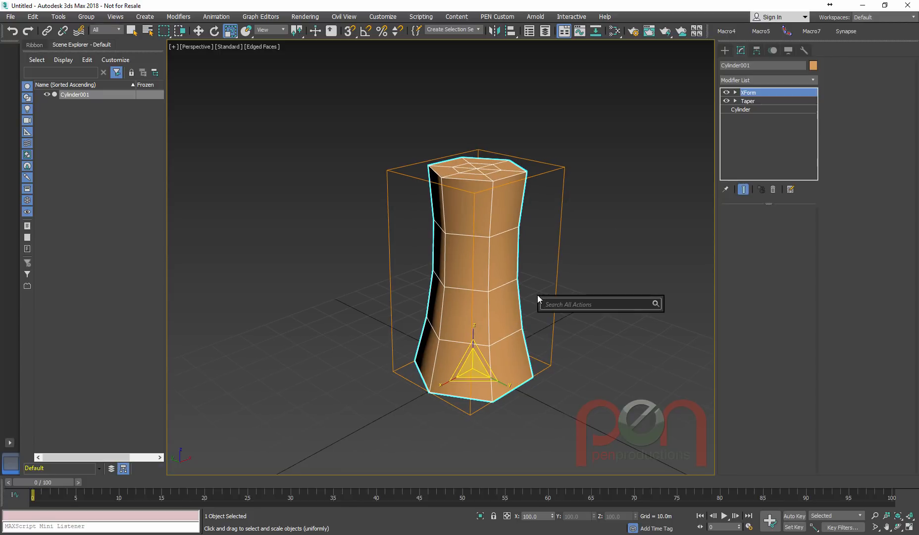
pyautogui.write('displace')
pyautogui.press('Down')
pyautogui.press('Return')
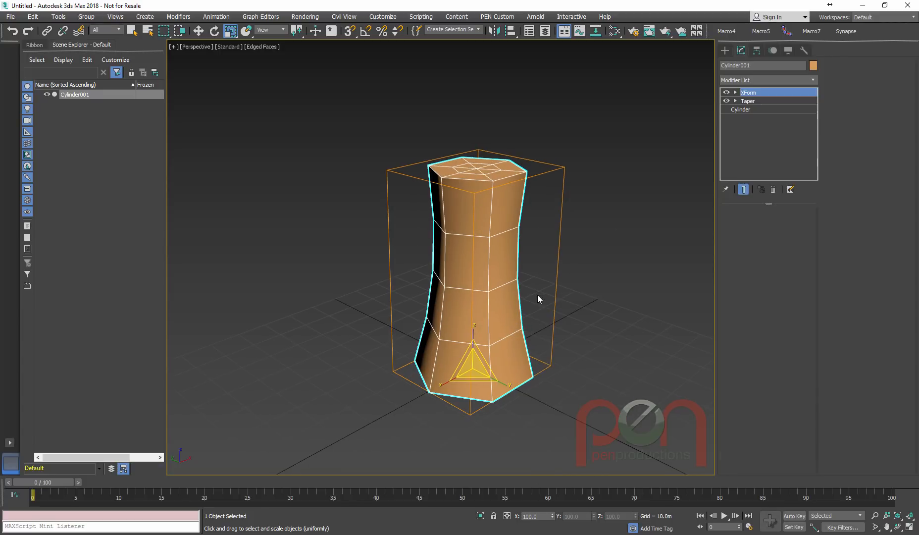
pyautogui.keyDown('alt'); pyautogui.moveTo(537, 294); pyautogui.dragTo(541, 266, button='middle'); pyautogui.keyUp('alt')
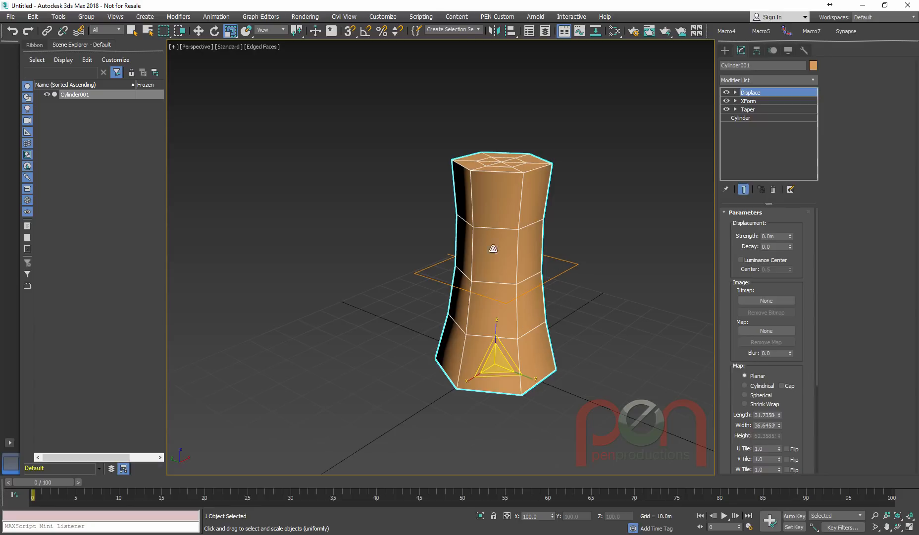
pyautogui.keyDown('alt'); pyautogui.moveTo(494, 248); pyautogui.dragTo(540, 296, button='middle'); pyautogui.keyUp('alt')
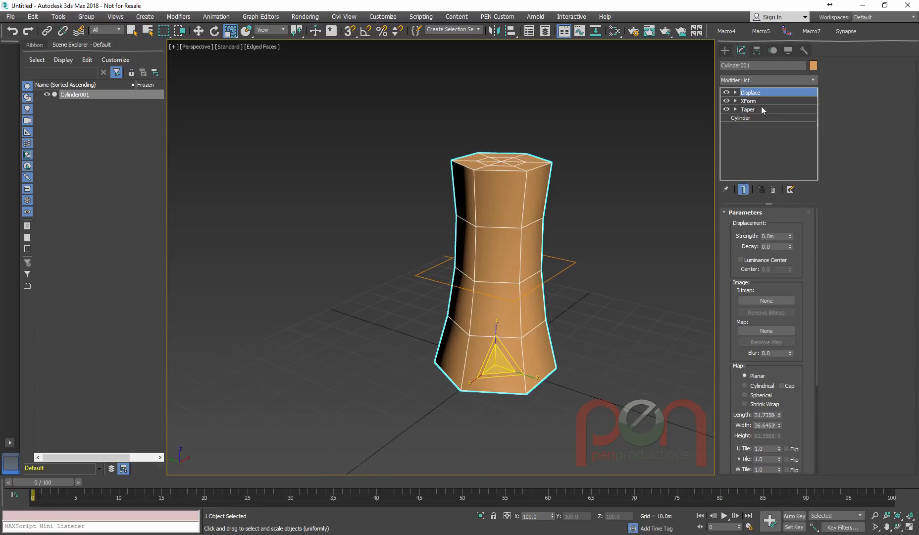
# Step: Insert an OpenSubdiv modifier between XForm and Displace in the modifier stack
pyautogui.click(749, 100)
pyautogui.write('x')
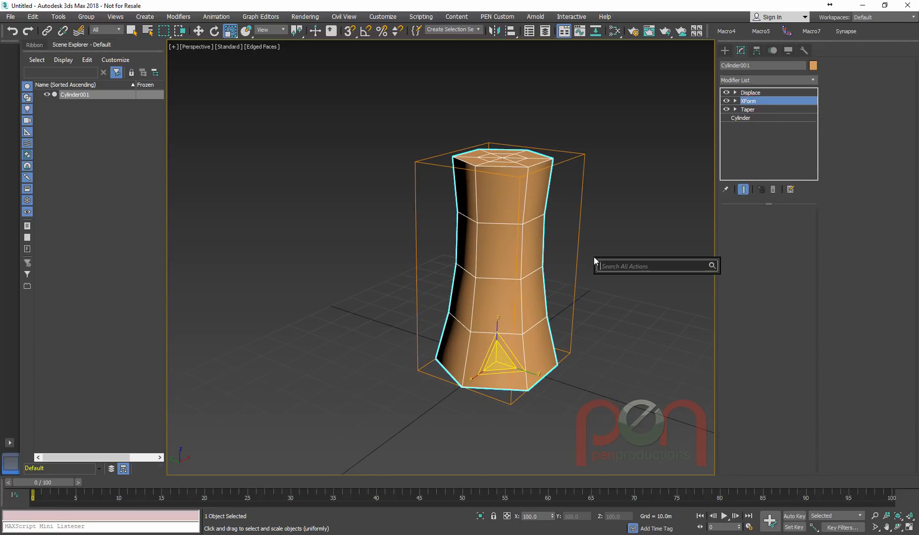
pyautogui.write('open')
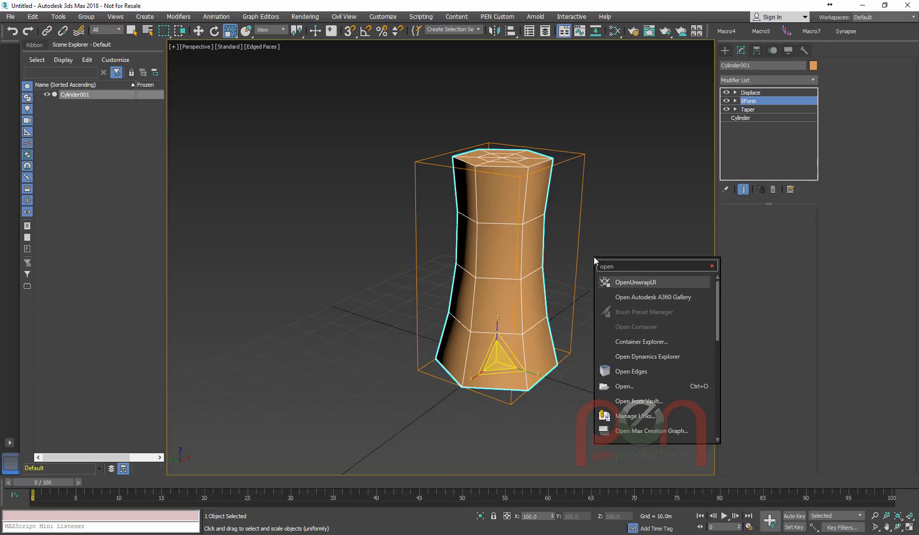
pyautogui.write('subdiv')
pyautogui.press('Return')
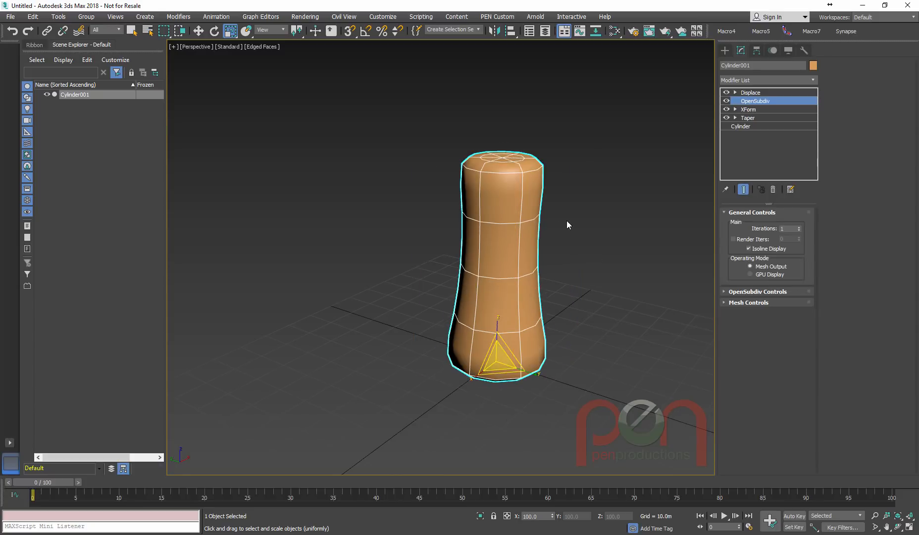
# Step: Set the OpenSubdiv iterations to 4 and turn off Isoline Display
pyautogui.keyDown('alt'); pyautogui.moveTo(601, 254); pyautogui.dragTo(595, 256, button='middle'); pyautogui.keyUp('alt')
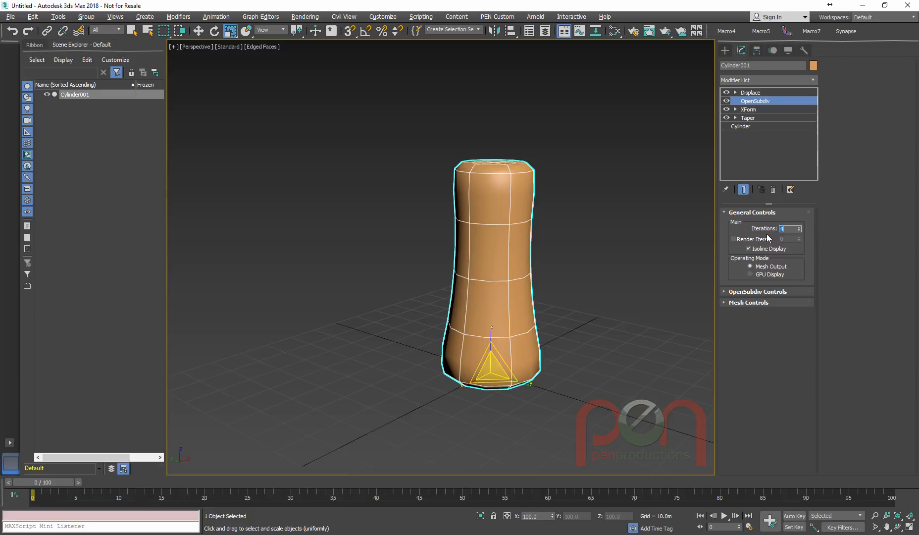
pyautogui.keyDown('alt'); pyautogui.moveTo(581, 227); pyautogui.dragTo(671, 256, button='middle'); pyautogui.keyUp('alt')
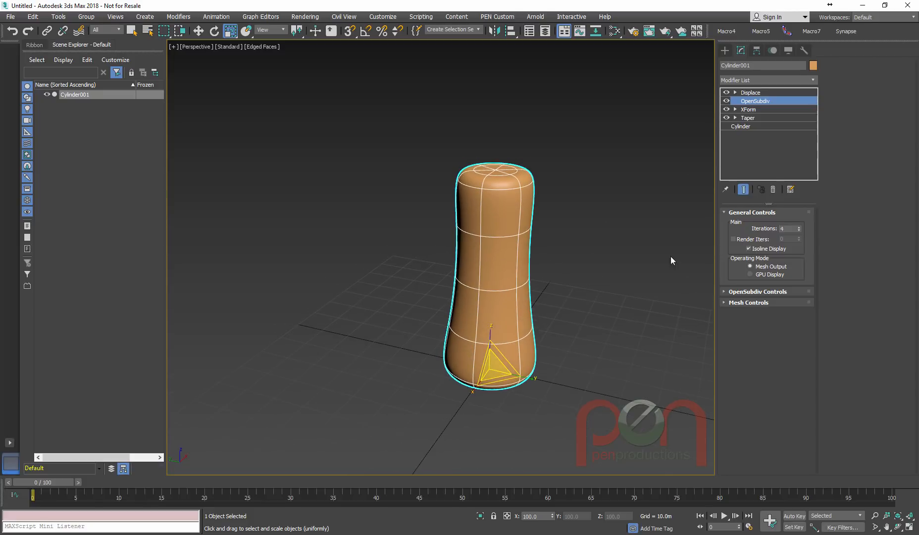
pyautogui.click(749, 248)
pyautogui.scroll(5, 515, 253)
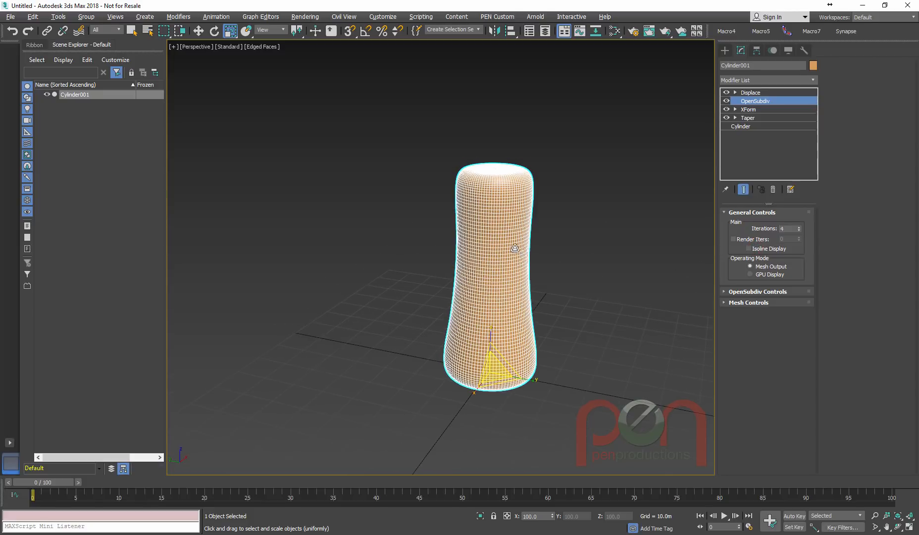
# Step: Raise the OpenSubdiv iterations to 5 and turn off the viewport's edged faces display
pyautogui.moveTo(525, 269)
pyautogui.keyDown('alt'); pyautogui.mouseDown(button='middle')
pyautogui.moveTo(499, 262)
pyautogui.moveTo(525, 278)
pyautogui.moveTo(500, 220)
pyautogui.moveTo(520, 257)
pyautogui.mouseUp(button='middle'); pyautogui.keyUp('alt')
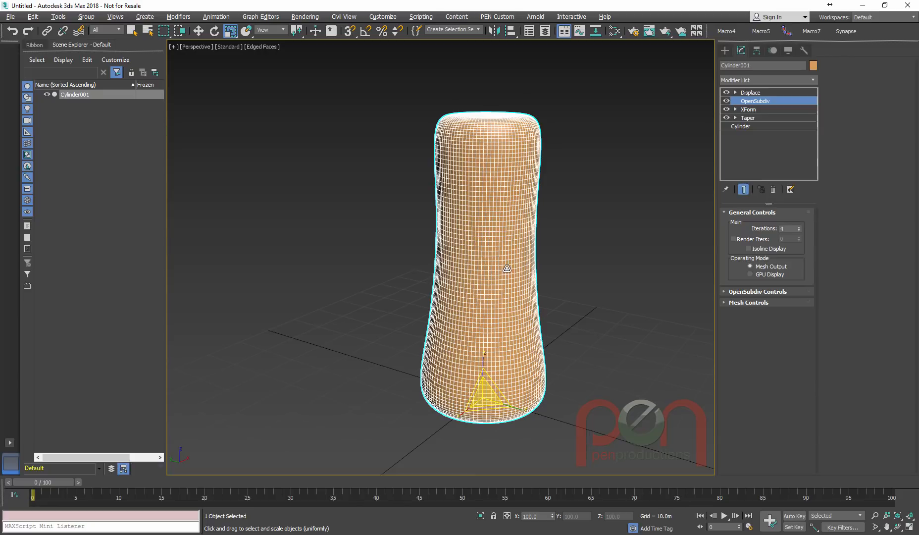
pyautogui.moveTo(510, 271); pyautogui.dragTo(563, 282, button='middle')
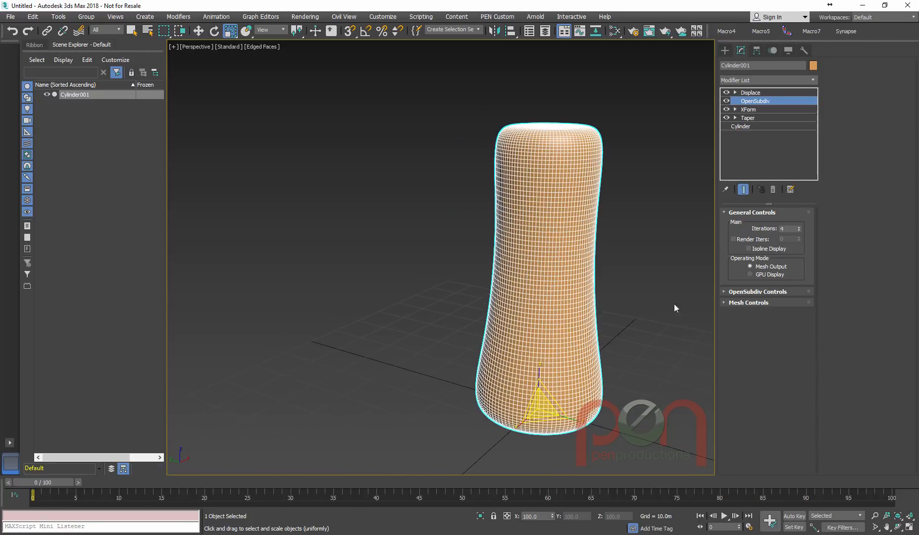
pyautogui.click(799, 227)
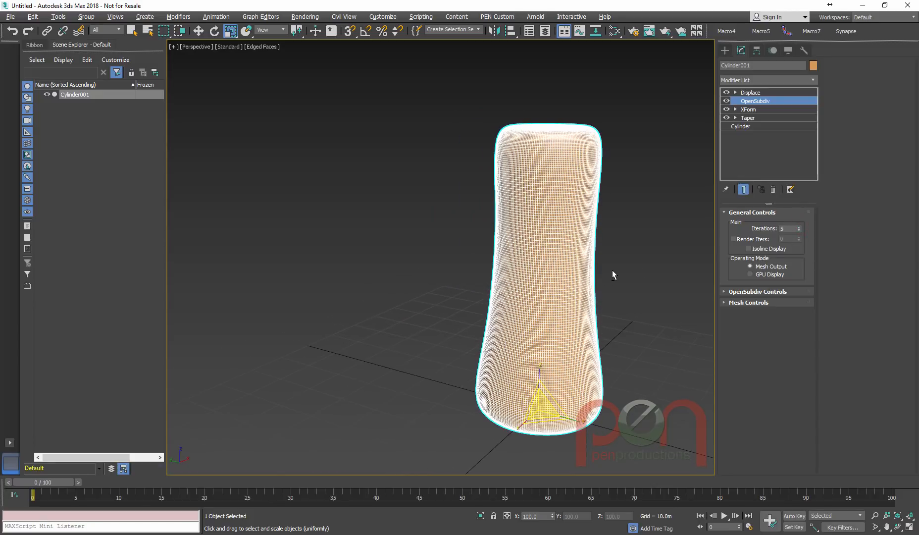
pyautogui.moveTo(618, 267); pyautogui.dragTo(631, 278, button='middle')
pyautogui.press('F4')
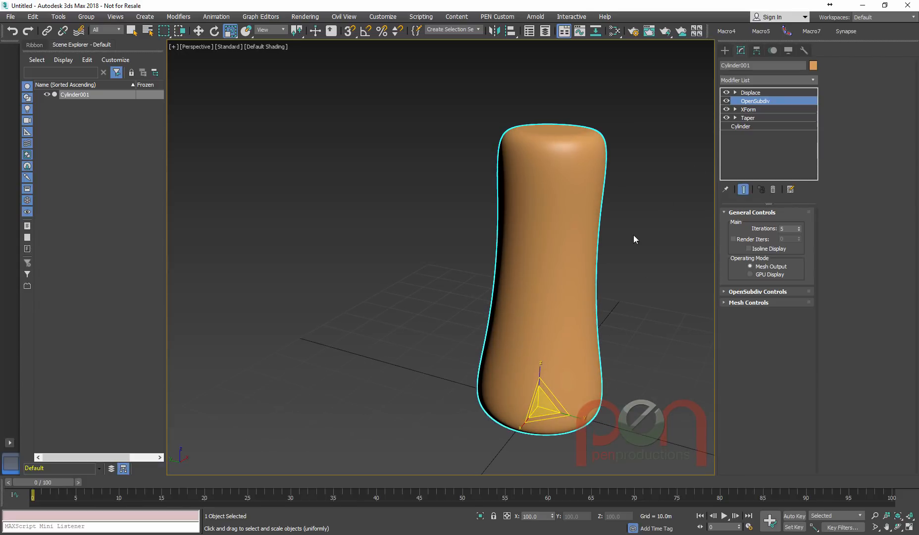
# Step: Switch the perspective viewport's shading style to Clay
pyautogui.keyDown('alt'); pyautogui.moveTo(634, 235); pyautogui.dragTo(608, 277, button='middle'); pyautogui.keyUp('alt')
pyautogui.click(267, 48)
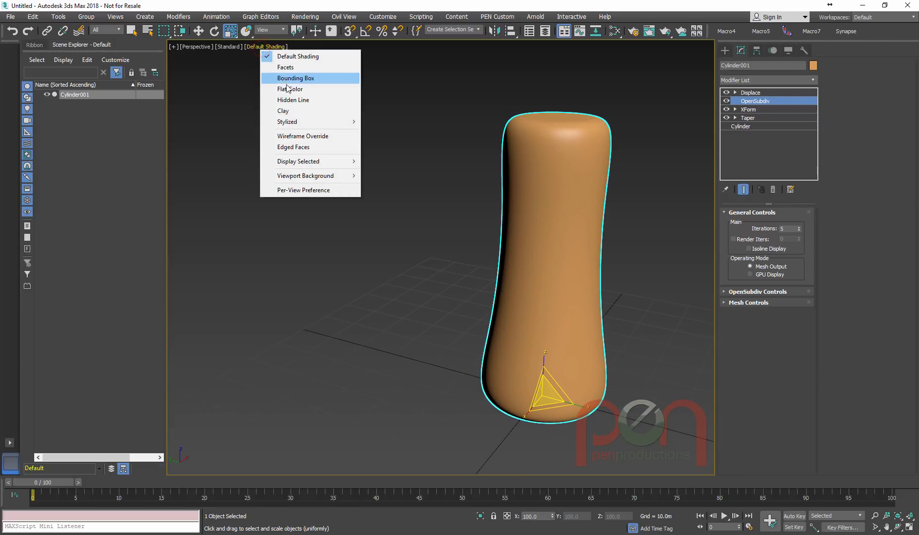
pyautogui.click(288, 110)
pyautogui.keyDown('alt'); pyautogui.moveTo(601, 239); pyautogui.dragTo(632, 238, button='middle'); pyautogui.keyUp('alt')
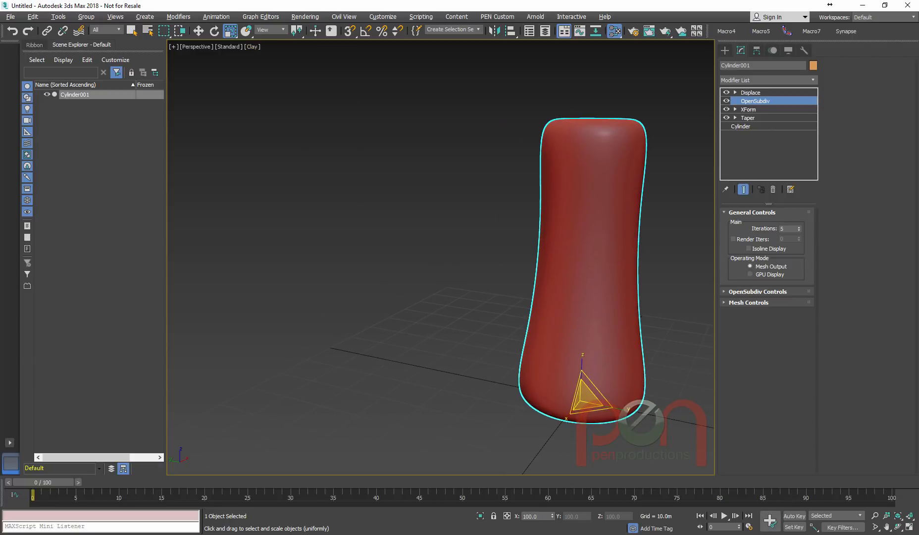
# Step: Open the Slate Material Editor, widen the viewport beside it, and select the Displace modifier in the column's stack
pyautogui.press('m')
pyautogui.moveTo(595, 232); pyautogui.dragTo(658, 236, button='middle')
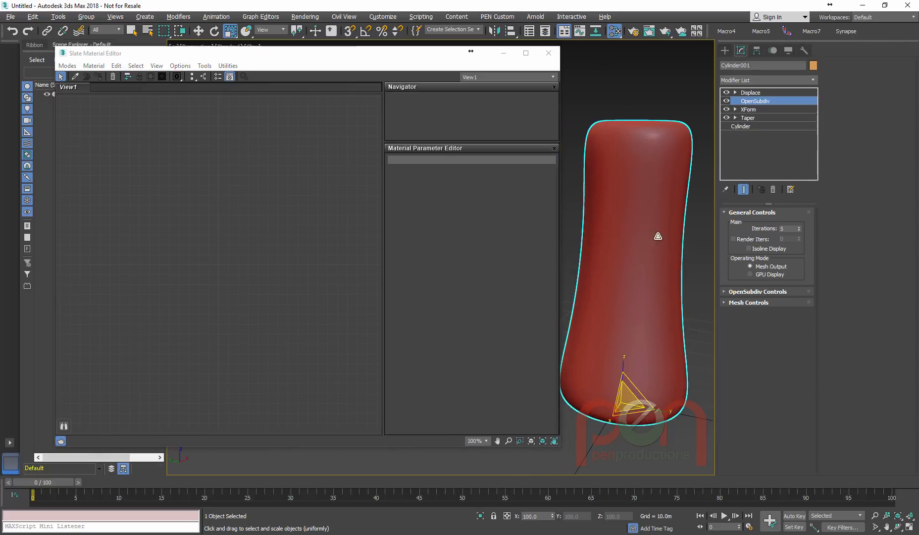
pyautogui.moveTo(715, 235); pyautogui.dragTo(859, 240)
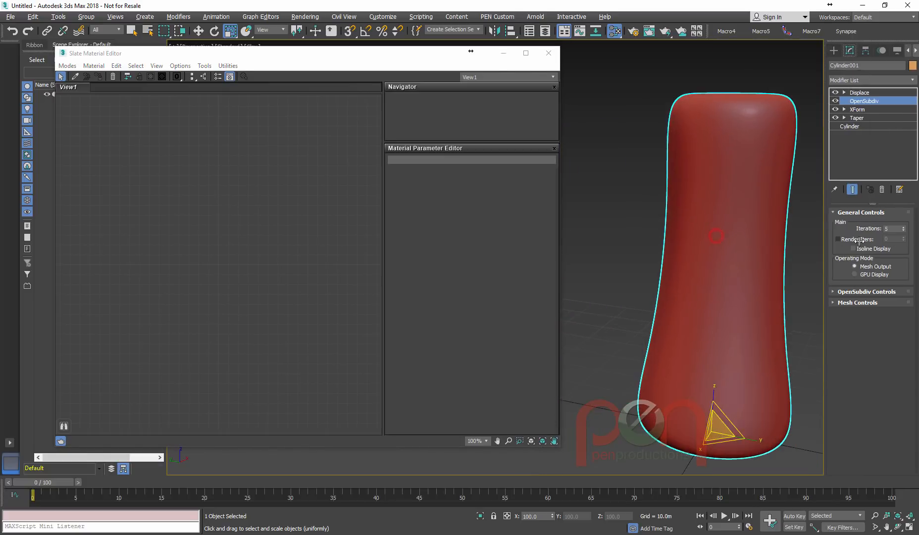
pyautogui.moveTo(753, 257); pyautogui.dragTo(703, 248, button='middle')
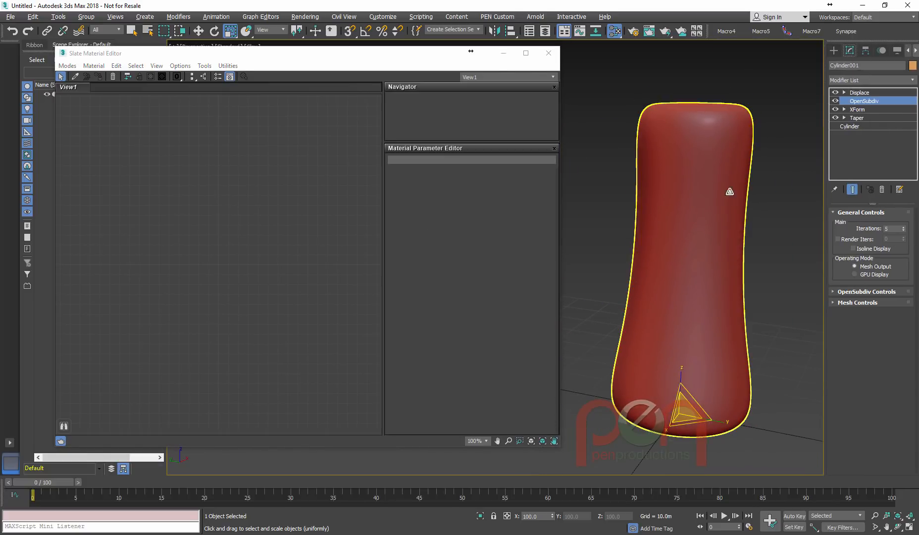
pyautogui.click(861, 93)
pyautogui.moveTo(729, 314); pyautogui.dragTo(709, 307, button='middle')
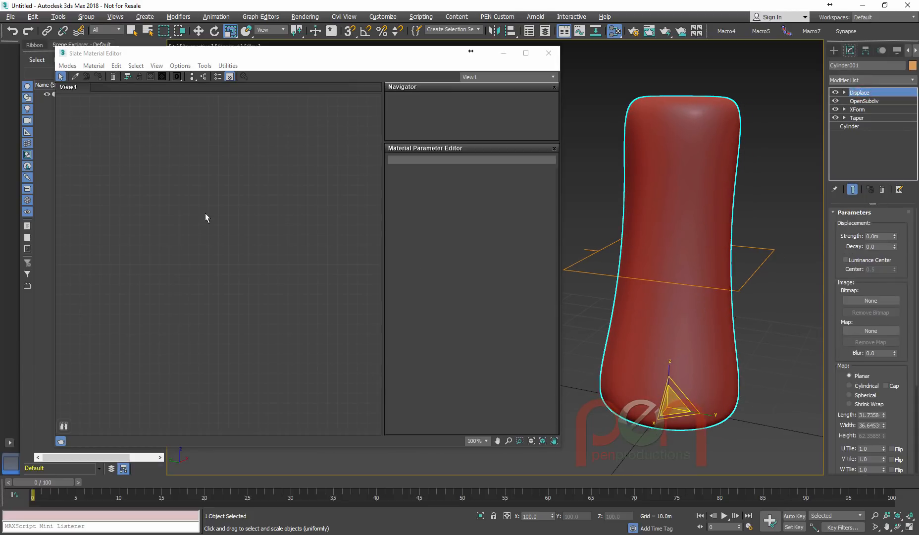
# Step: Add a Composite map to the material graph and show its layer parameters
pyautogui.rightClick(231, 231)
pyautogui.moveTo(265, 246)
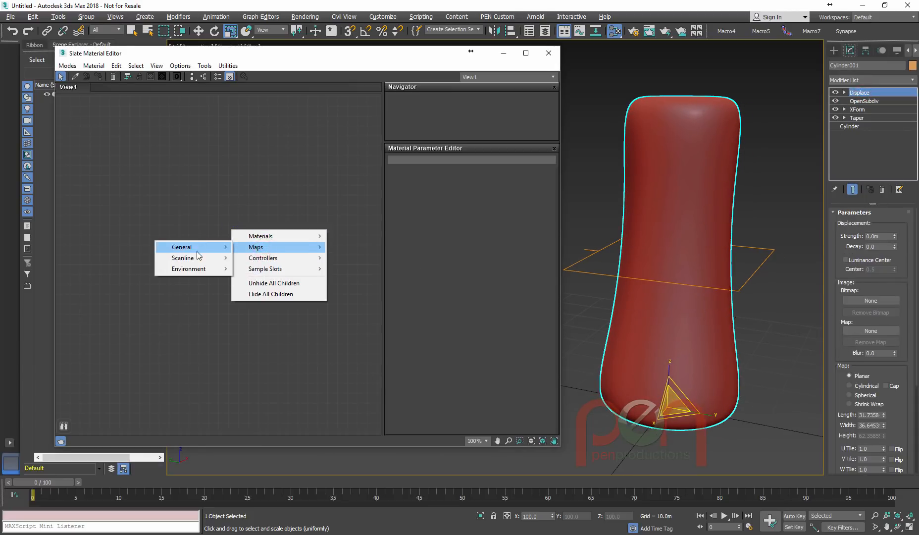
pyautogui.moveTo(197, 251)
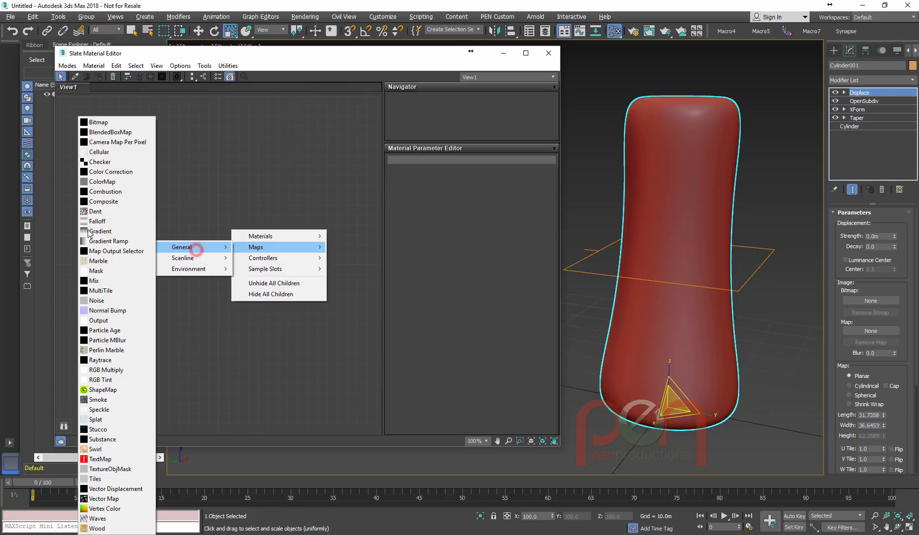
pyautogui.click(113, 203)
pyautogui.moveTo(245, 228); pyautogui.dragTo(273, 195)
pyautogui.doubleClick(272, 195)
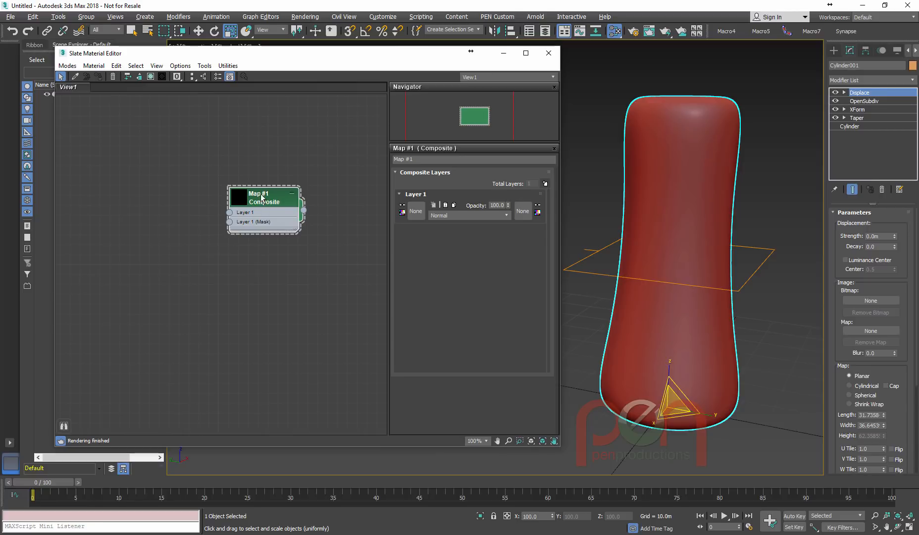
# Step: Connect a new Cellular map to Layer 1 of the Composite map and show the Cellular parameters
pyautogui.moveTo(263, 204); pyautogui.dragTo(181, 196)
pyautogui.moveTo(203, 199)
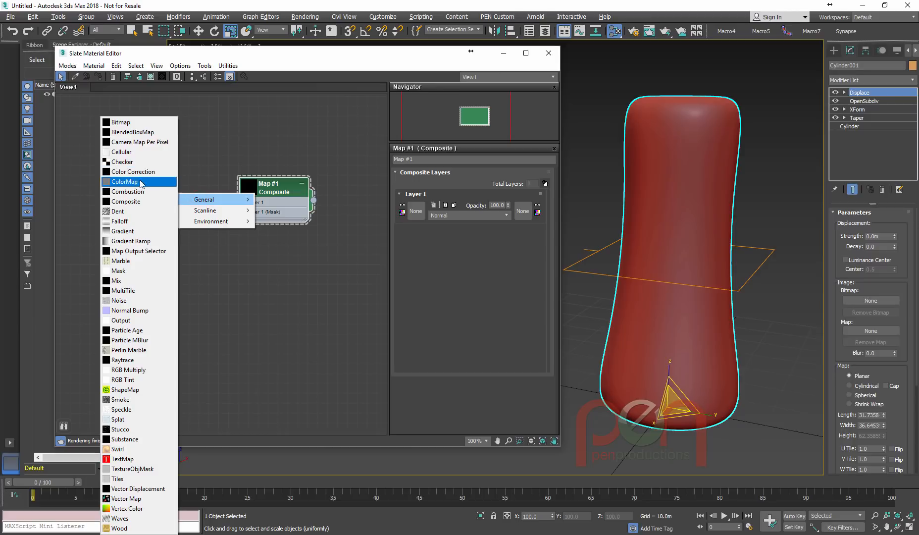
pyautogui.click(124, 151)
pyautogui.moveTo(168, 192); pyautogui.dragTo(150, 160)
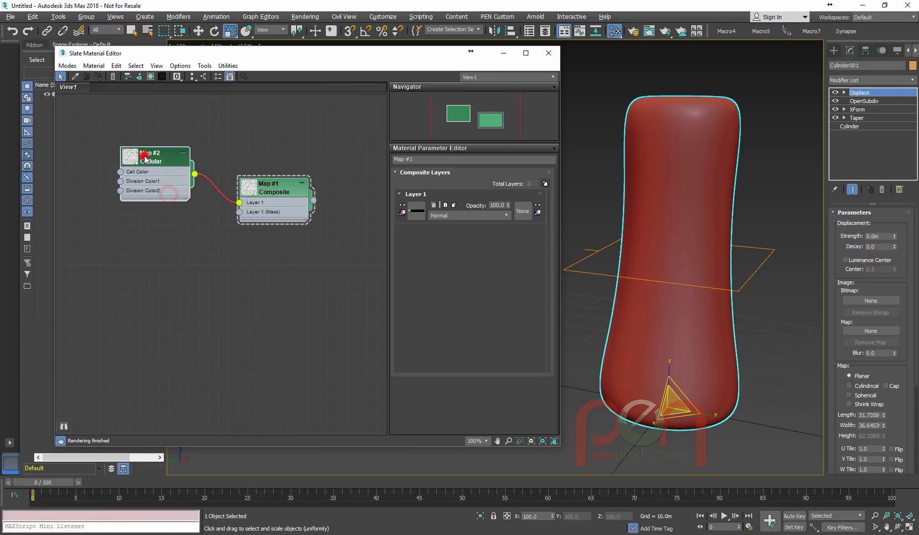
pyautogui.doubleClick(149, 159)
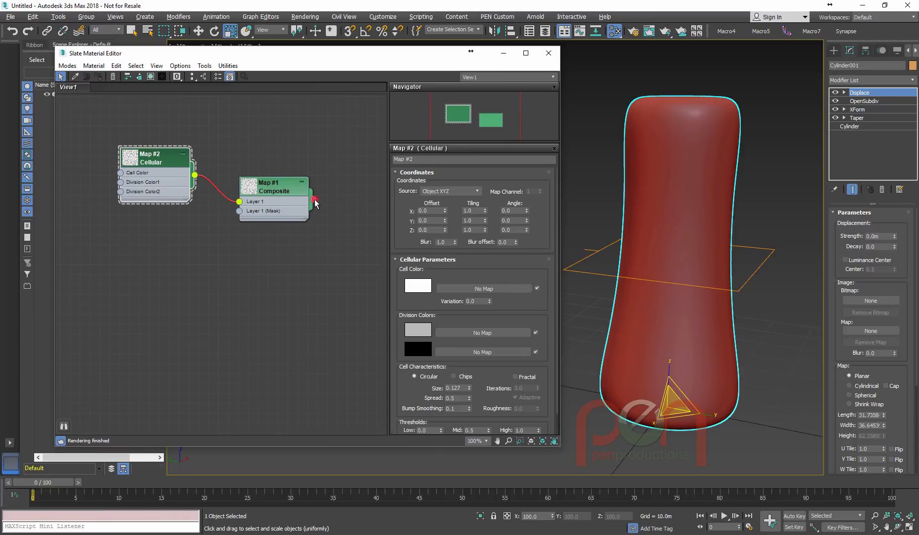
# Step: Assign the Composite map as an instance to the Displace modifier's Map slot and set the displacement strength to 0.89 m
pyautogui.moveTo(315, 203); pyautogui.dragTo(868, 331)
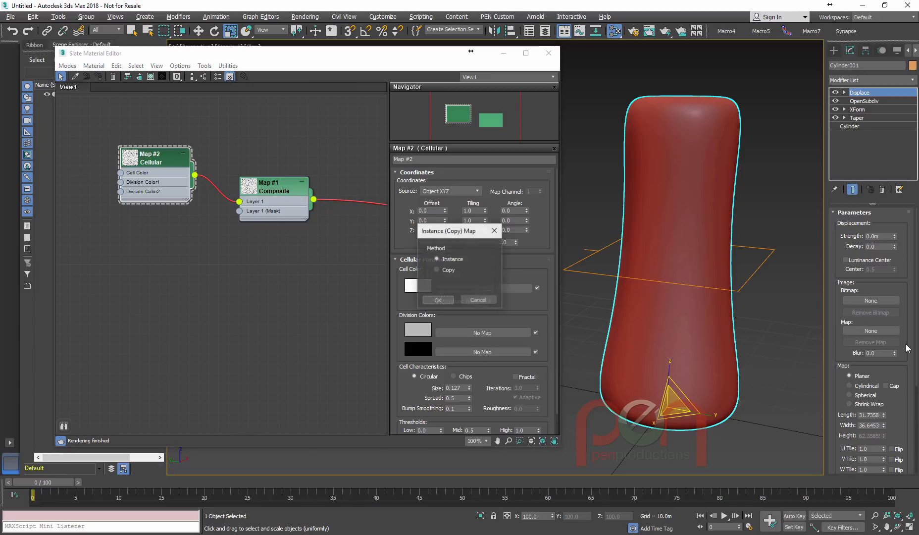
pyautogui.click(443, 300)
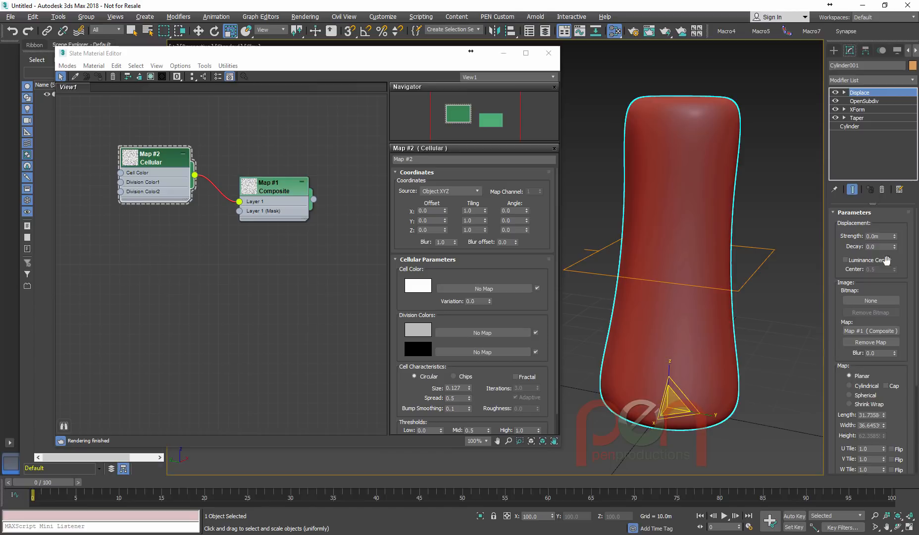
pyautogui.moveTo(895, 236); pyautogui.dragTo(886, 194)
pyautogui.keyDown('alt'); pyautogui.moveTo(706, 272); pyautogui.dragTo(751, 257, button='middle'); pyautogui.keyUp('alt')
pyautogui.press('F4')
pyautogui.keyDown('alt'); pyautogui.moveTo(662, 279); pyautogui.dragTo(690, 250, button='middle'); pyautogui.keyUp('alt')
pyautogui.press('F4')
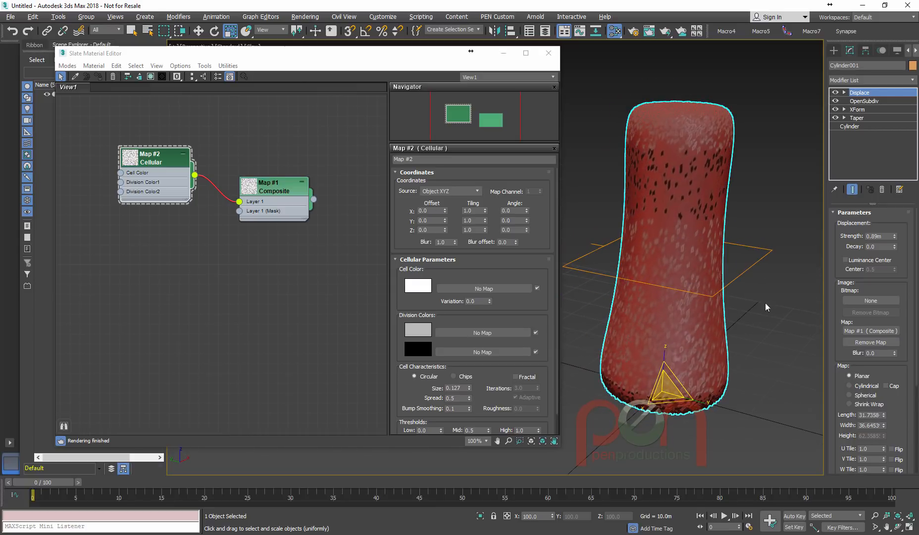
# Step: Change the Displace modifier's mapping type to Cylindrical
pyautogui.moveTo(842, 396); pyautogui.dragTo(859, 331)
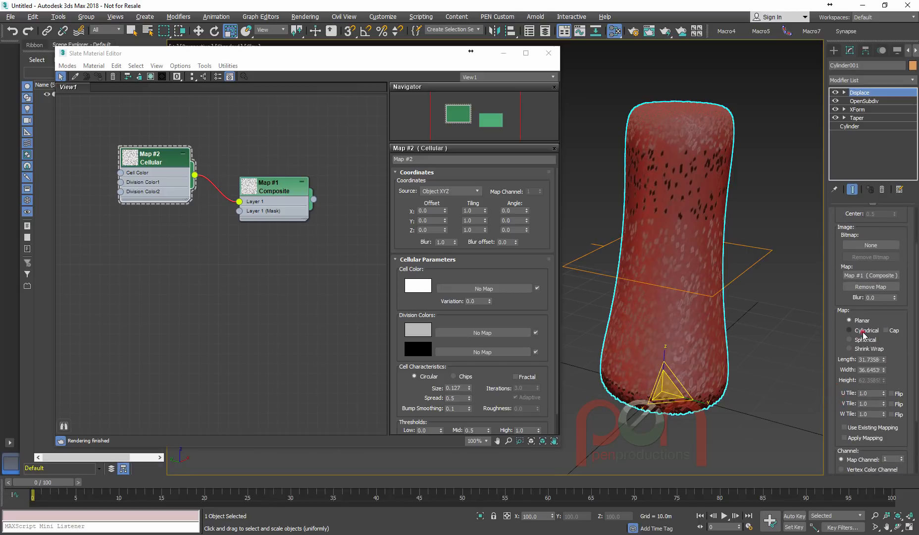
pyautogui.click(850, 330)
pyautogui.keyDown('alt'); pyautogui.moveTo(728, 267); pyautogui.dragTo(638, 315, button='middle'); pyautogui.keyUp('alt')
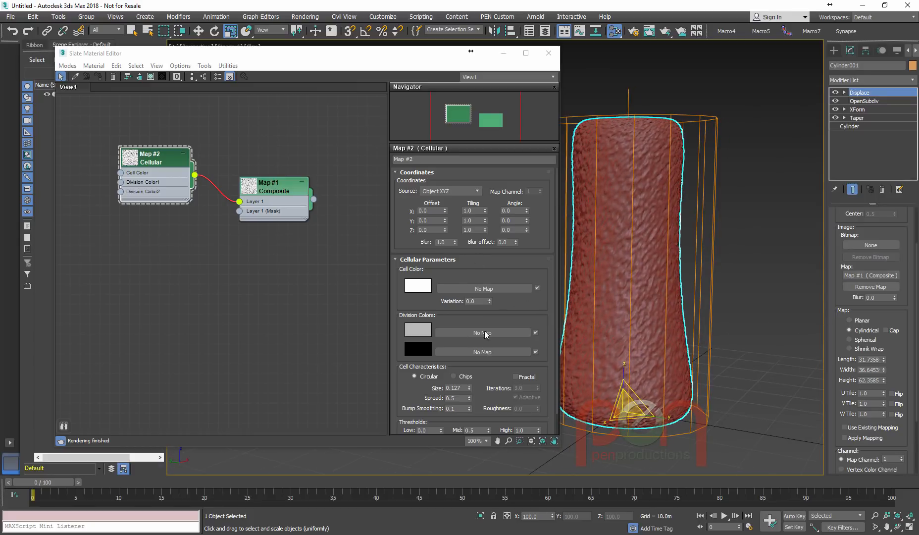
# Step: Set the Cellular map's cell type to Chips and its cell size to 12.427
pyautogui.moveTo(469, 388); pyautogui.dragTo(469, 357)
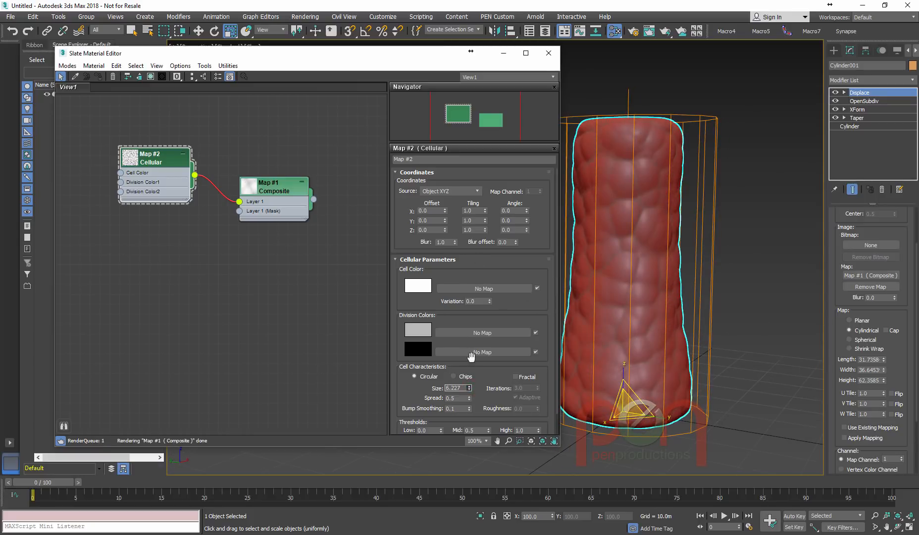
pyautogui.moveTo(667, 234)
pyautogui.keyDown('alt'); pyautogui.mouseDown(button='middle')
pyautogui.moveTo(669, 255)
pyautogui.moveTo(666, 225)
pyautogui.mouseUp(button='middle'); pyautogui.keyUp('alt')
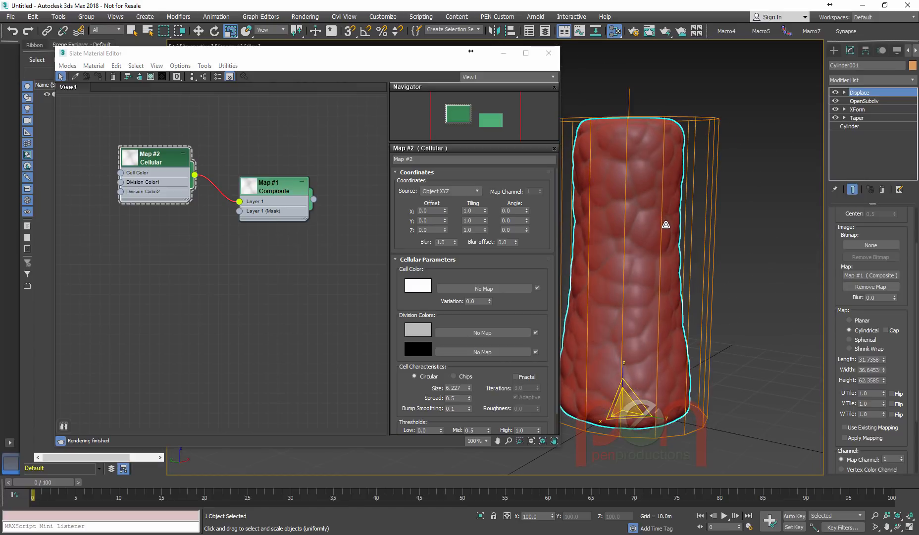
pyautogui.click(453, 376)
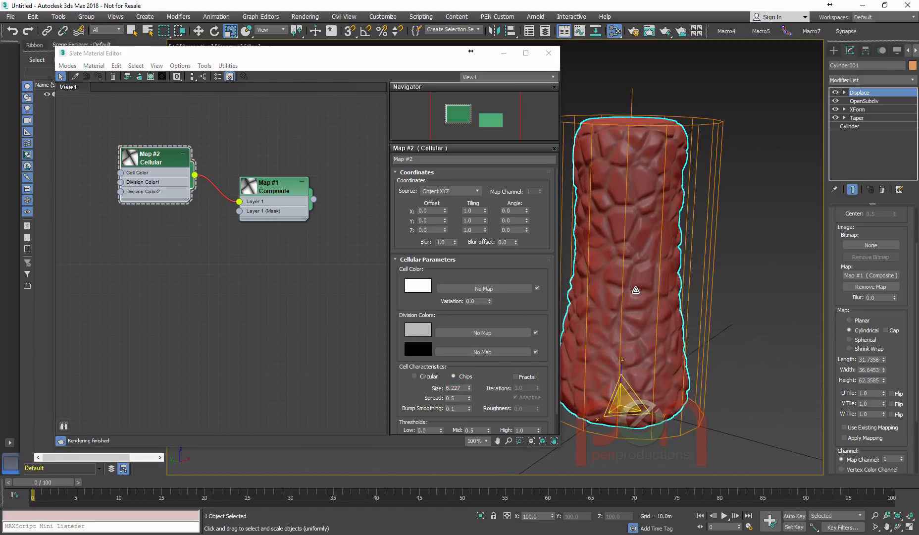
pyautogui.moveTo(469, 388); pyautogui.dragTo(476, 356)
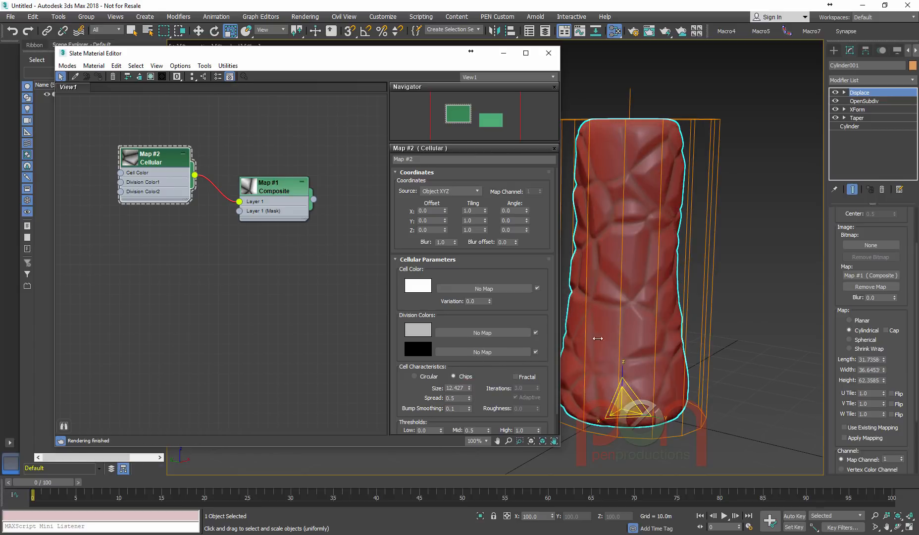
# Step: Set the Cellular map's tiling to 0.15 in X and 0.2 in Y to stretch the cells around the column
pyautogui.click(477, 210)
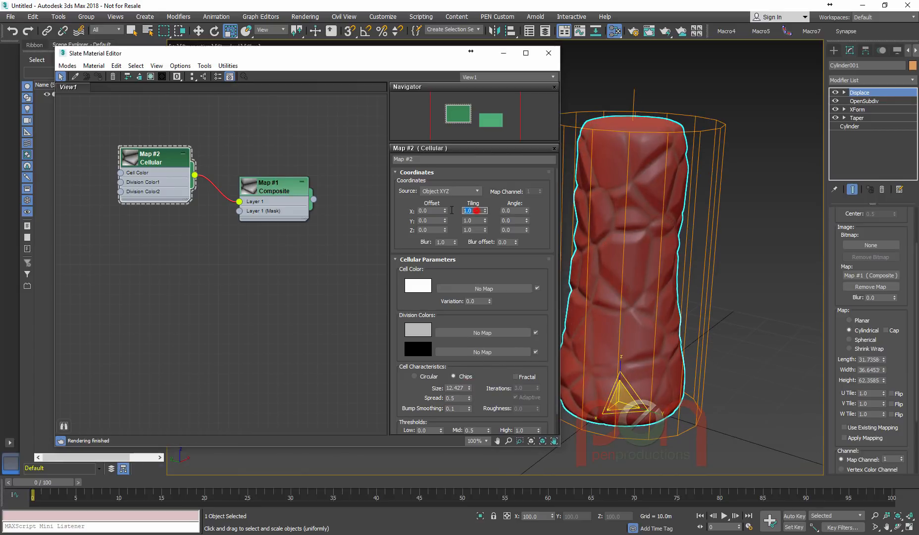
pyautogui.moveTo(485, 212); pyautogui.dragTo(486, 226)
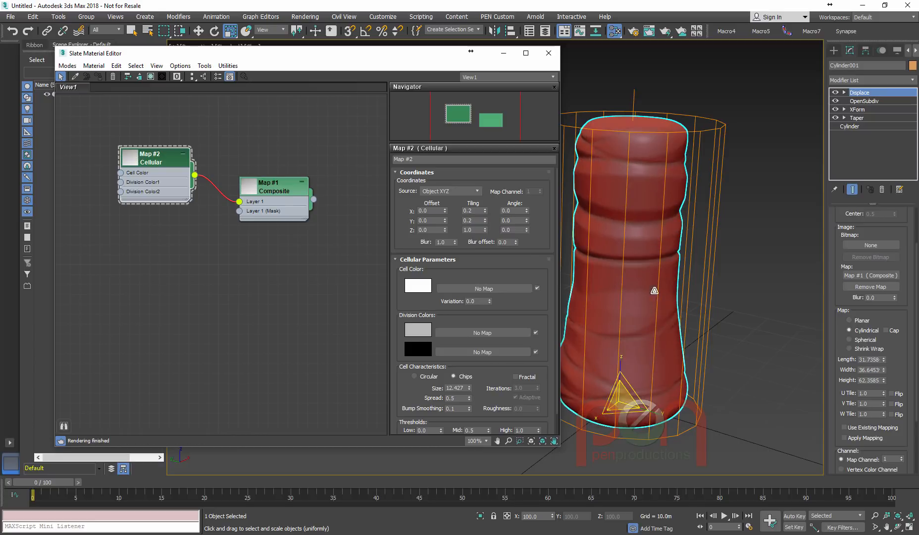
pyautogui.keyDown('alt'); pyautogui.moveTo(655, 291); pyautogui.dragTo(590, 288, button='middle'); pyautogui.keyUp('alt')
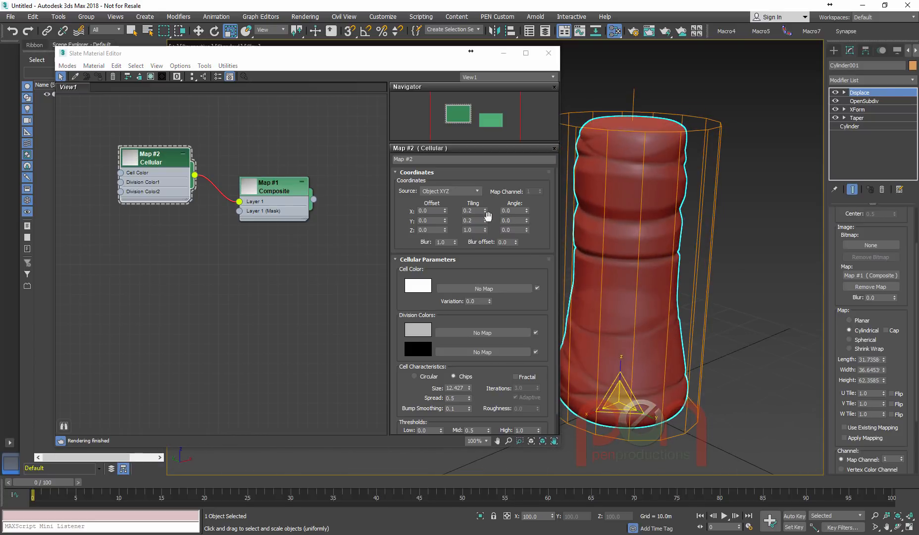
pyautogui.moveTo(478, 210); pyautogui.dragTo(444, 211)
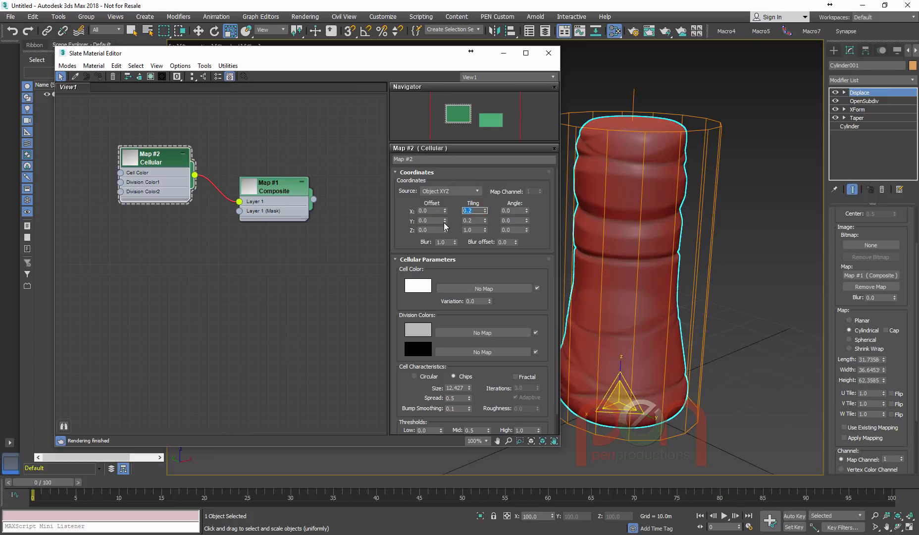
pyautogui.write('0.15')
pyautogui.press('Return')
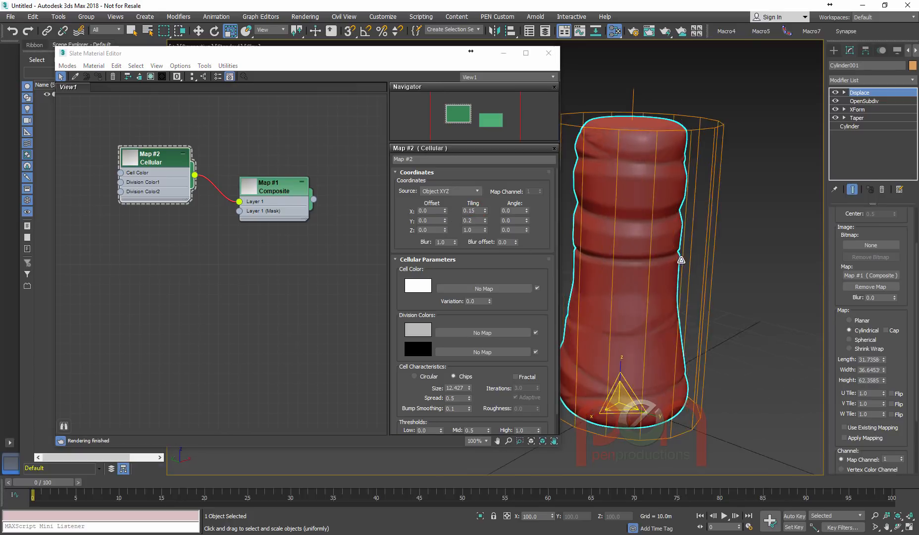
pyautogui.keyDown('alt'); pyautogui.moveTo(682, 259); pyautogui.dragTo(674, 240, button='middle'); pyautogui.keyUp('alt')
pyautogui.moveTo(616, 245)
pyautogui.keyDown('alt'); pyautogui.mouseDown(button='middle')
pyautogui.moveTo(634, 246)
pyautogui.moveTo(622, 250)
pyautogui.mouseUp(button='middle'); pyautogui.keyUp('alt')
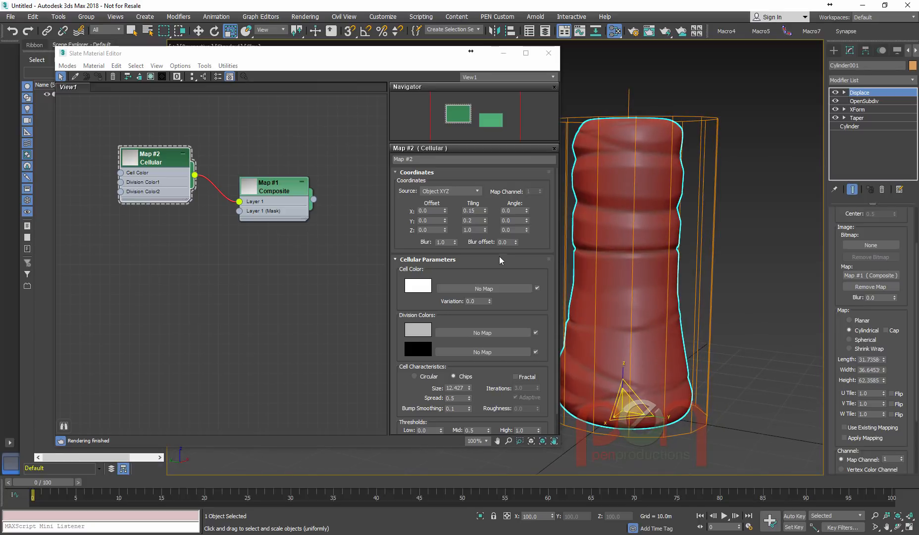
pyautogui.moveTo(485, 232); pyautogui.dragTo(485, 226)
pyautogui.keyDown('alt'); pyautogui.moveTo(662, 264); pyautogui.dragTo(628, 215, button='middle'); pyautogui.keyUp('alt')
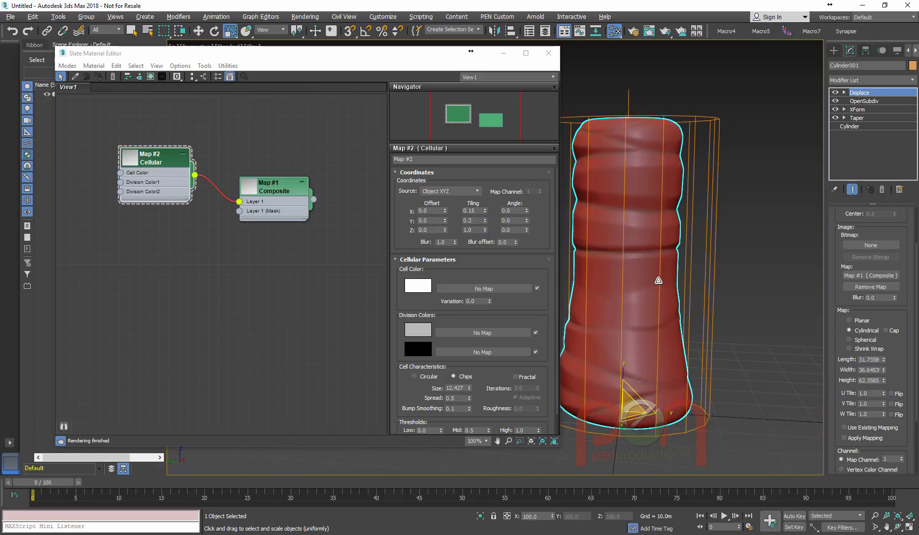
# Step: Increase the Displace strength to 1.69 m and set the Cellular map's spread to 0.45
pyautogui.scroll(3, 901, 237)
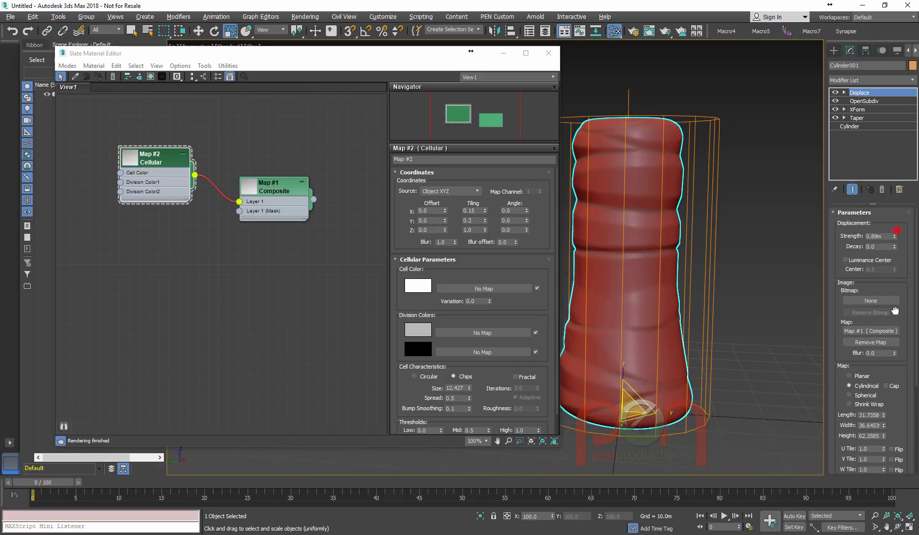
pyautogui.moveTo(896, 240); pyautogui.dragTo(901, 194)
pyautogui.moveTo(704, 255)
pyautogui.keyDown('alt'); pyautogui.mouseDown(button='middle')
pyautogui.moveTo(674, 266)
pyautogui.moveTo(645, 298)
pyautogui.moveTo(729, 237)
pyautogui.moveTo(700, 276)
pyautogui.moveTo(695, 264)
pyautogui.moveTo(718, 264)
pyautogui.moveTo(701, 265)
pyautogui.mouseUp(button='middle'); pyautogui.keyUp('alt')
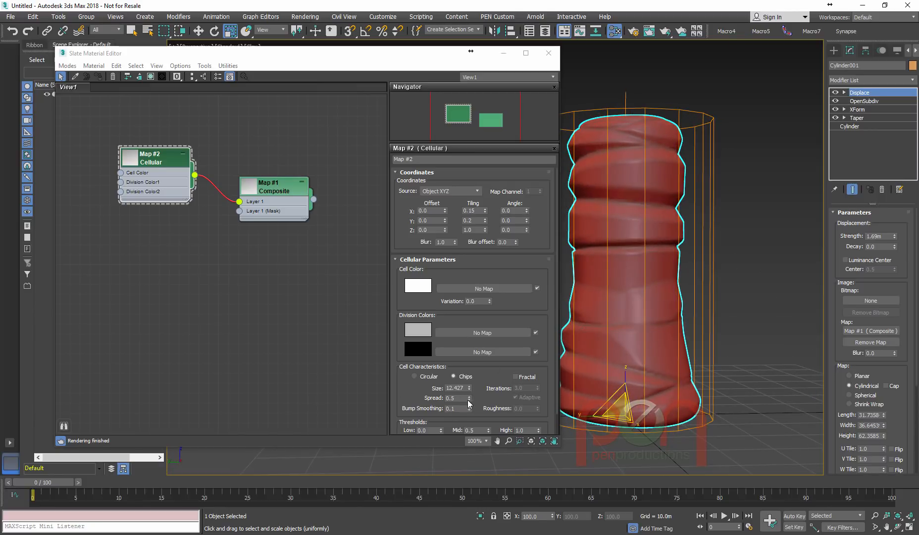
pyautogui.moveTo(469, 399); pyautogui.dragTo(473, 402)
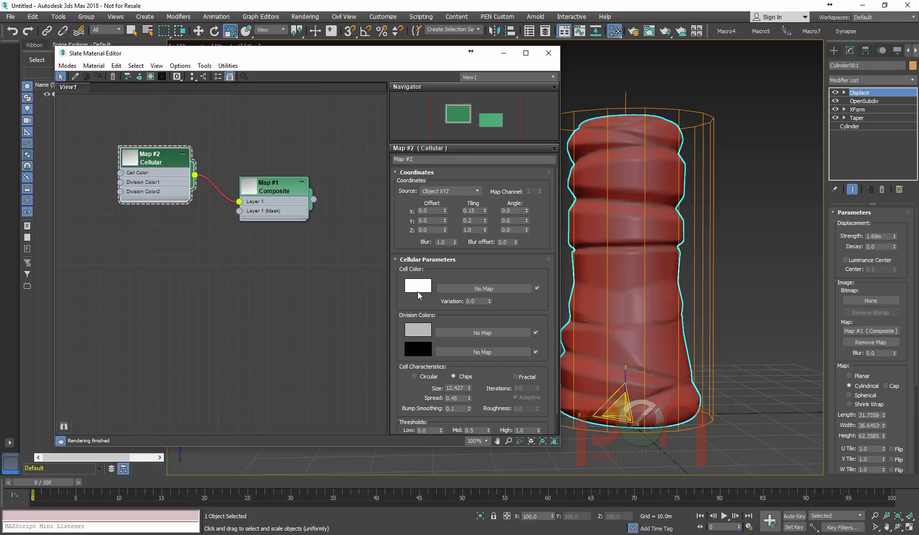
# Step: Try swapping the Cellular map's white cell color with its black division color
pyautogui.moveTo(417, 291); pyautogui.dragTo(419, 329)
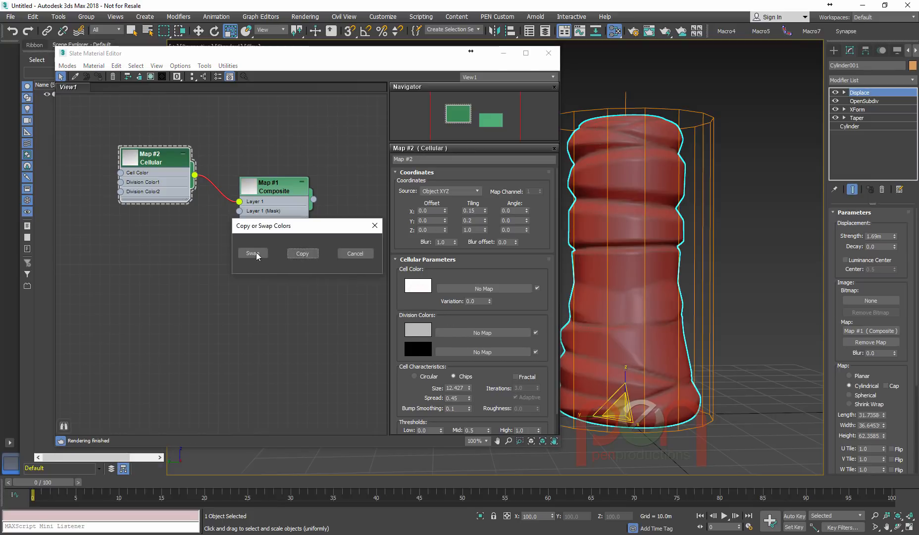
pyautogui.click(254, 253)
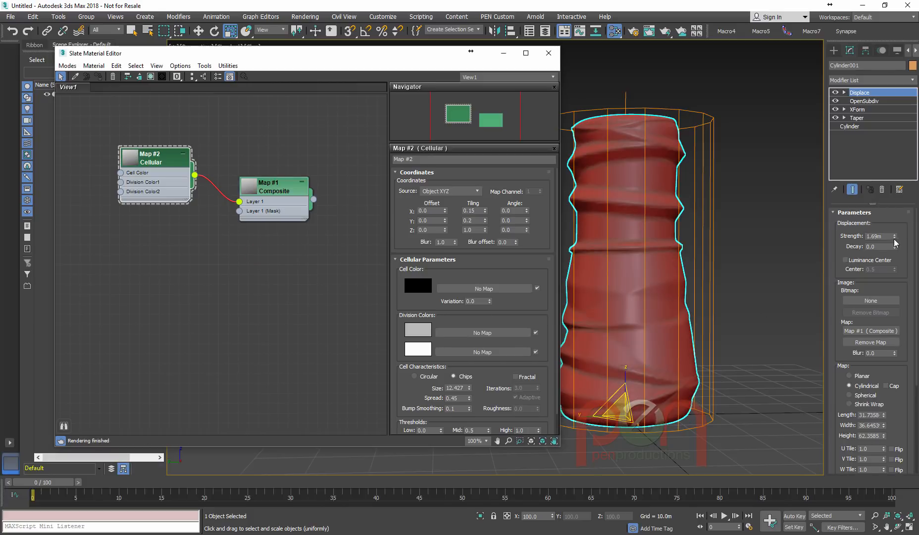
pyautogui.moveTo(895, 238); pyautogui.dragTo(895, 367)
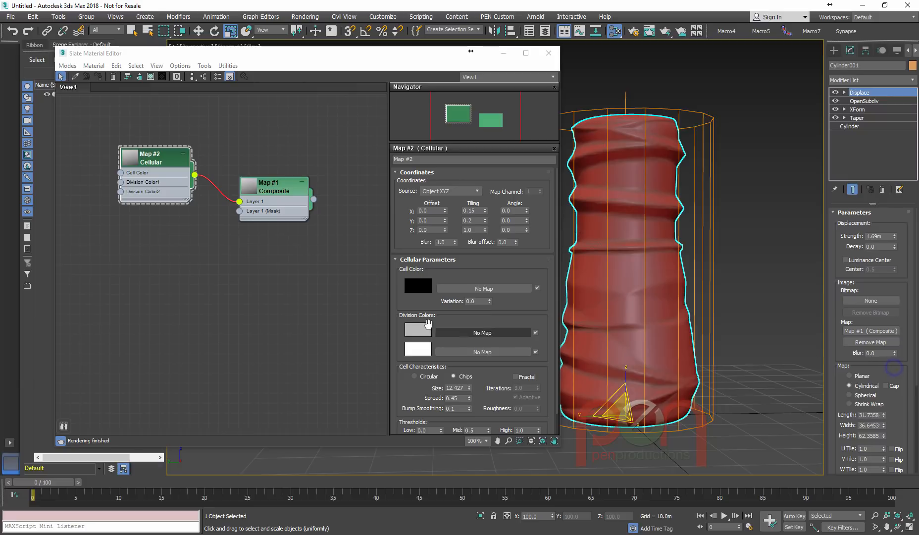
pyautogui.click(418, 349)
pyautogui.moveTo(413, 283); pyautogui.dragTo(414, 283)
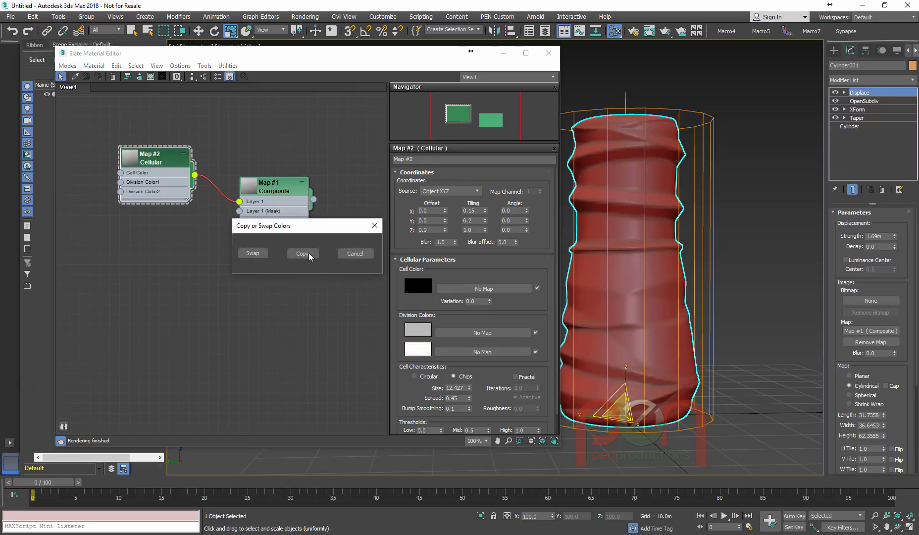
pyautogui.click(253, 253)
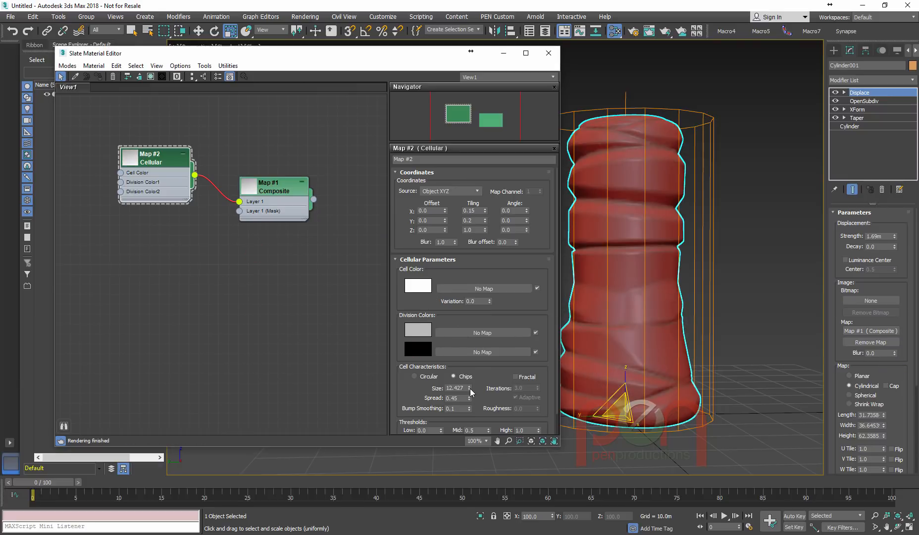
# Step: Set the Cellular map's cell size to 13.927 and its spread to 0.16
pyautogui.moveTo(470, 389); pyautogui.dragTo(468, 381)
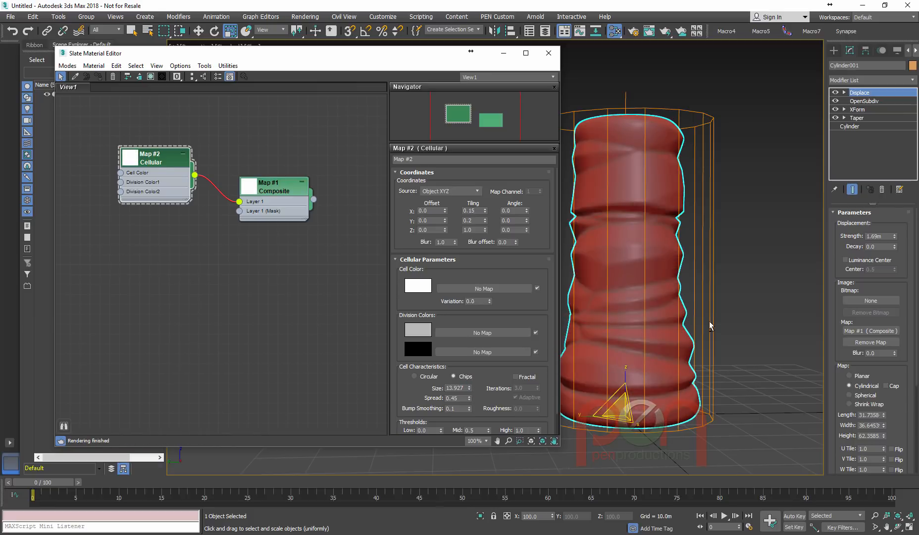
pyautogui.keyDown('alt'); pyautogui.moveTo(710, 323); pyautogui.dragTo(655, 305, button='middle'); pyautogui.keyUp('alt')
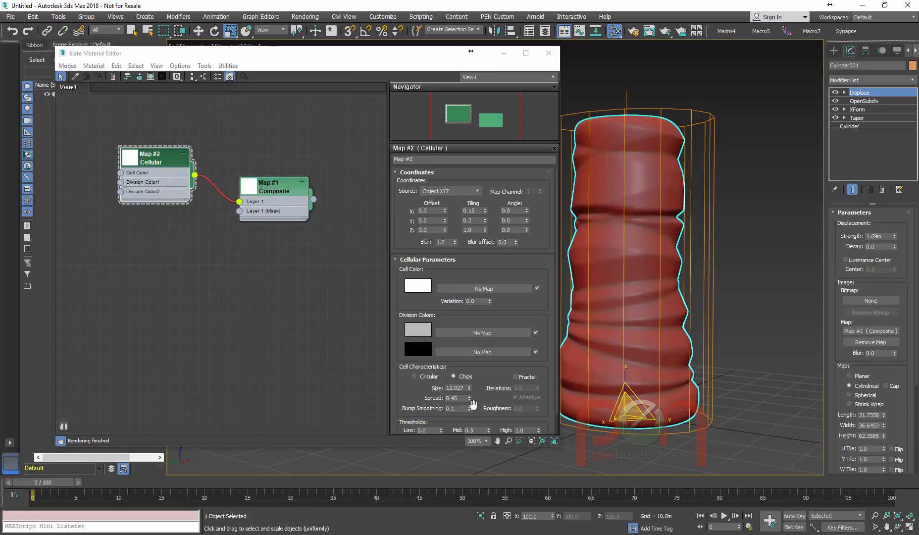
pyautogui.moveTo(469, 399); pyautogui.dragTo(469, 418)
pyautogui.keyDown('alt'); pyautogui.moveTo(644, 300); pyautogui.dragTo(688, 296, button='middle'); pyautogui.keyUp('alt')
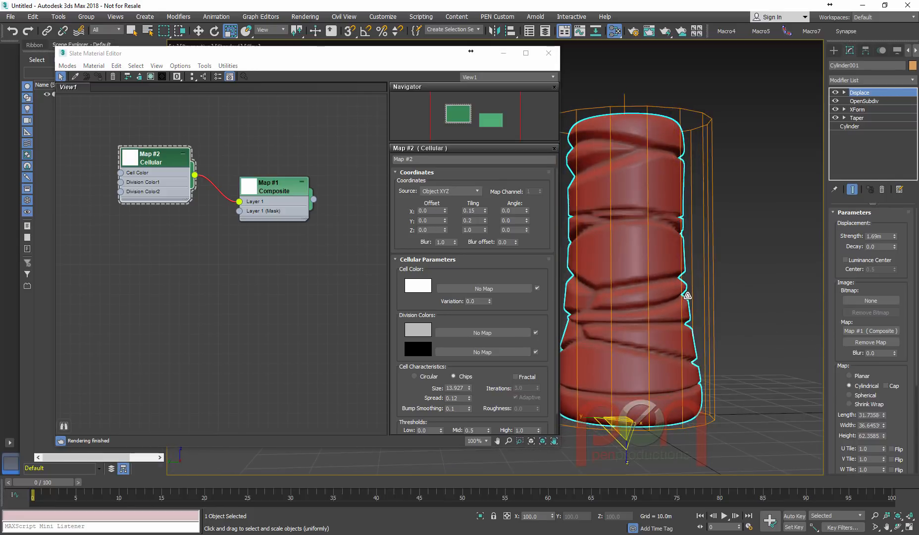
pyautogui.click(469, 397)
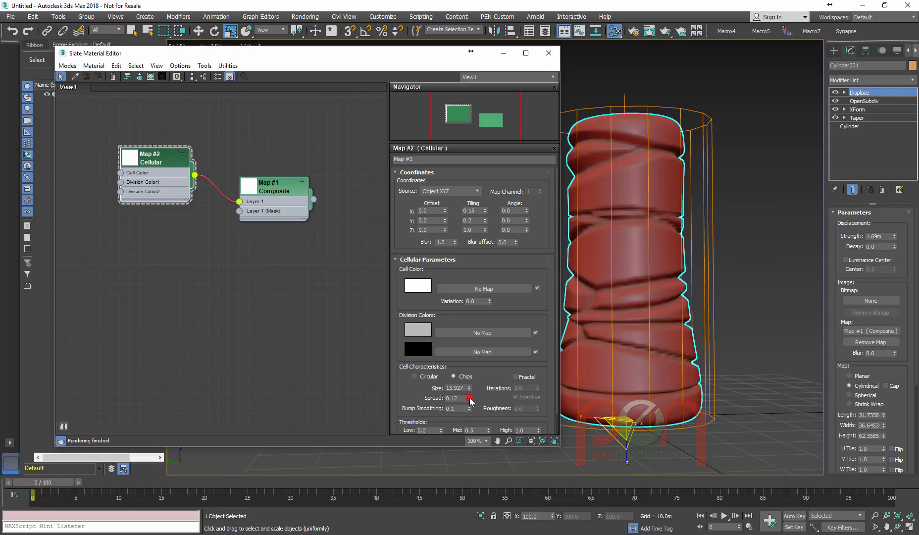
pyautogui.moveTo(469, 398); pyautogui.dragTo(469, 396)
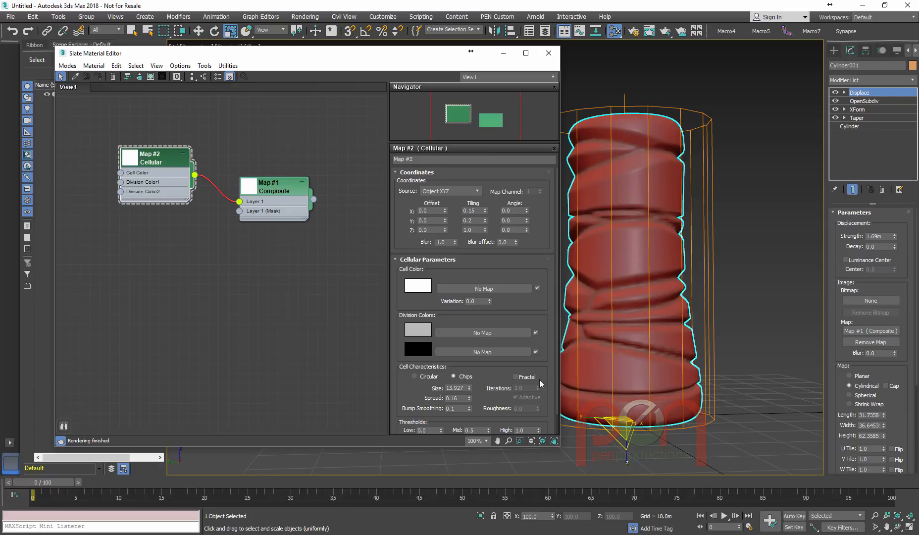
# Step: Try the Fractal option on the Cellular map
pyautogui.click(519, 377)
pyautogui.click(518, 377)
pyautogui.moveTo(655, 304)
pyautogui.keyDown('alt'); pyautogui.mouseDown(button='middle')
pyautogui.moveTo(664, 288)
pyautogui.moveTo(656, 290)
pyautogui.mouseUp(button='middle'); pyautogui.keyUp('alt')
pyautogui.keyDown('alt'); pyautogui.moveTo(624, 241); pyautogui.dragTo(593, 228, button='middle'); pyautogui.keyUp('alt')
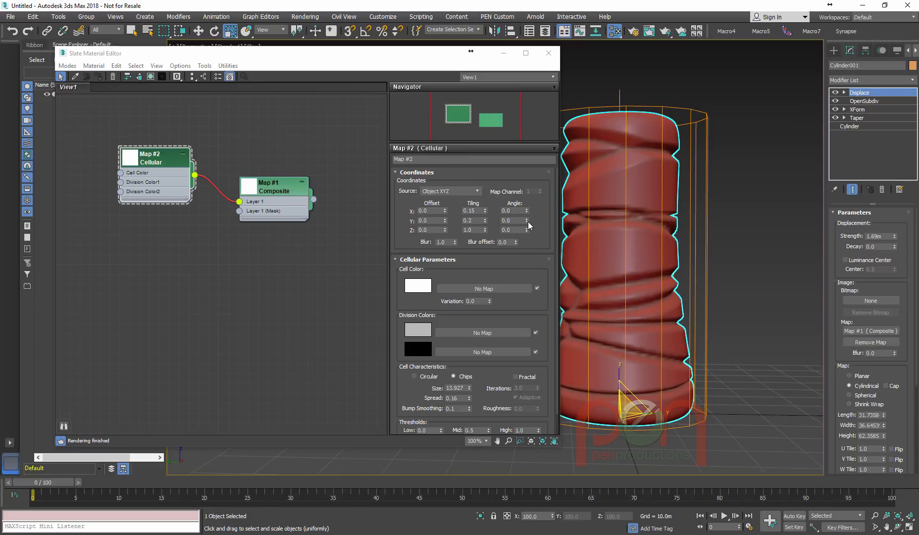
# Step: Tilt the cell pattern around the column by setting the Cellular map's X angle to -8.3
pyautogui.moveTo(526, 230); pyautogui.dragTo(531, 251)
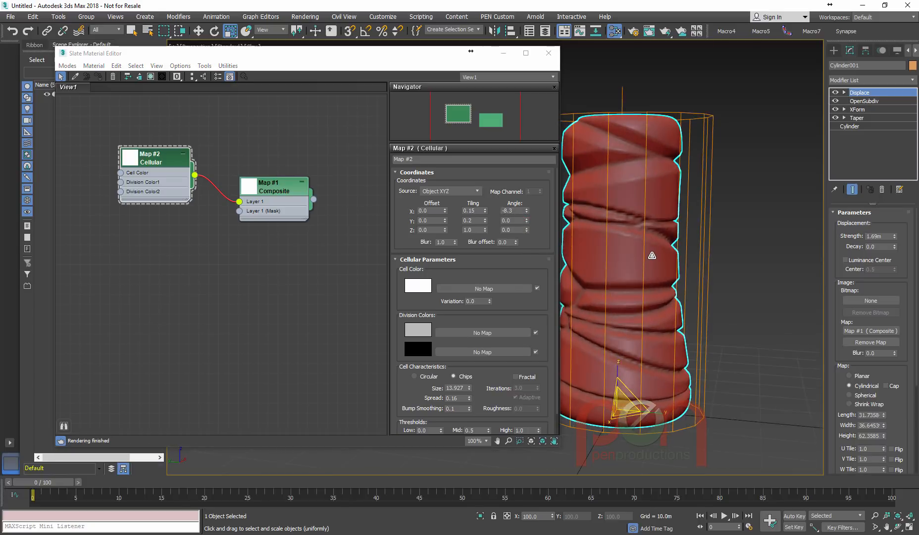
pyautogui.click(865, 102)
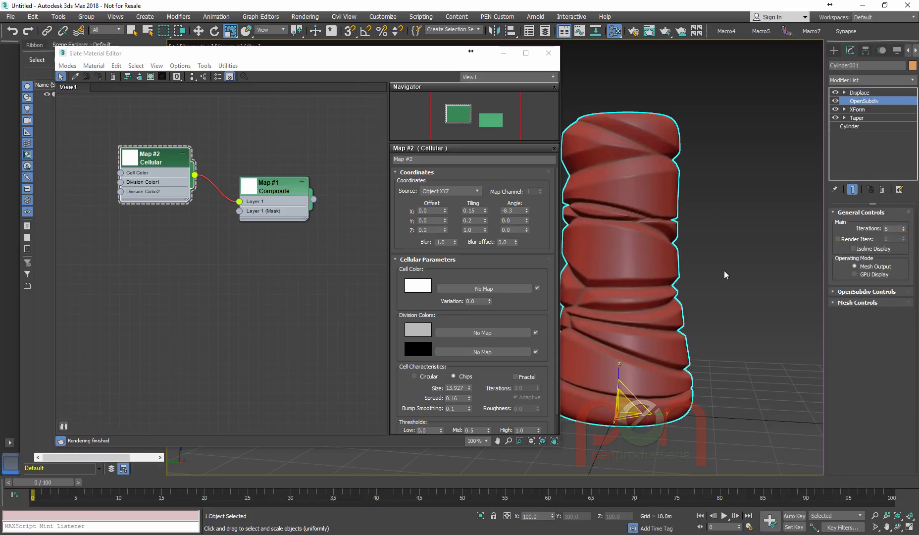
pyautogui.moveTo(700, 253)
pyautogui.keyDown('alt'); pyautogui.mouseDown(button='middle')
pyautogui.moveTo(648, 268)
pyautogui.moveTo(643, 251)
pyautogui.moveTo(697, 255)
pyautogui.mouseUp(button='middle'); pyautogui.keyUp('alt')
pyautogui.keyDown('alt'); pyautogui.moveTo(673, 217); pyautogui.dragTo(689, 208, button='middle'); pyautogui.keyUp('alt')
# Step: Try other Curve and Amount values on the Taper modifier
pyautogui.click(866, 117)
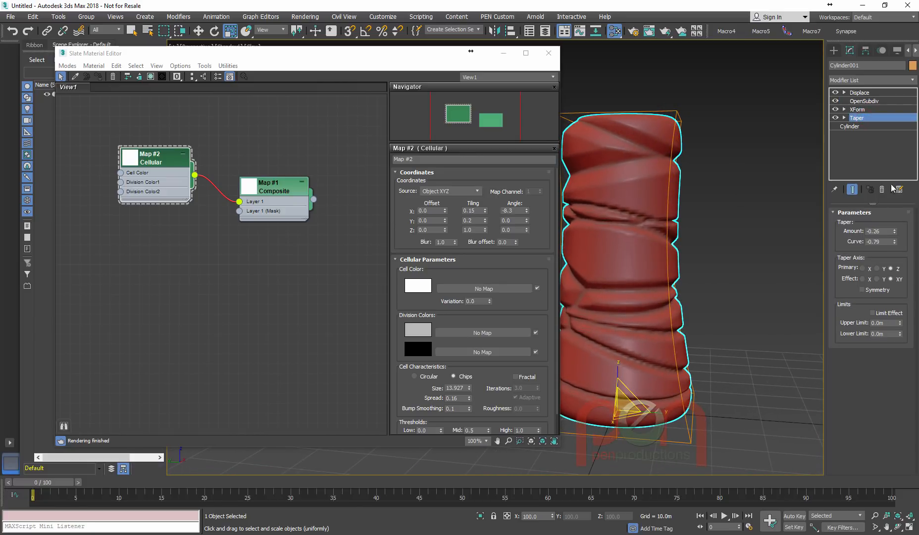
pyautogui.moveTo(895, 241); pyautogui.dragTo(840, 105)
pyautogui.rightClick(840, 104)
pyautogui.moveTo(895, 235); pyautogui.dragTo(884, 261)
pyautogui.rightClick(884, 261)
# Step: Increase the base cylinder's height to about 97.28 m
pyautogui.click(854, 127)
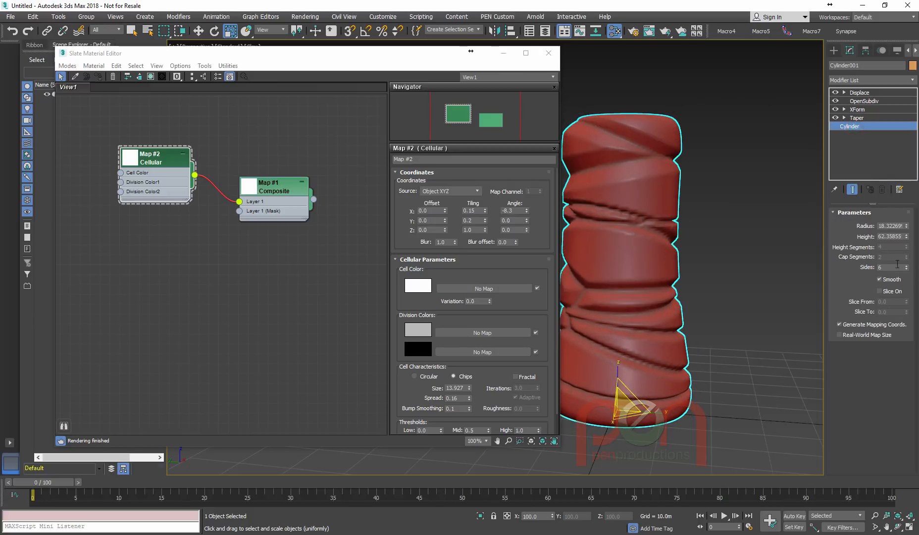
pyautogui.moveTo(721, 273); pyautogui.dragTo(729, 303, button='middle')
pyautogui.scroll(-4, 751, 298)
pyautogui.scroll(1, 750, 298)
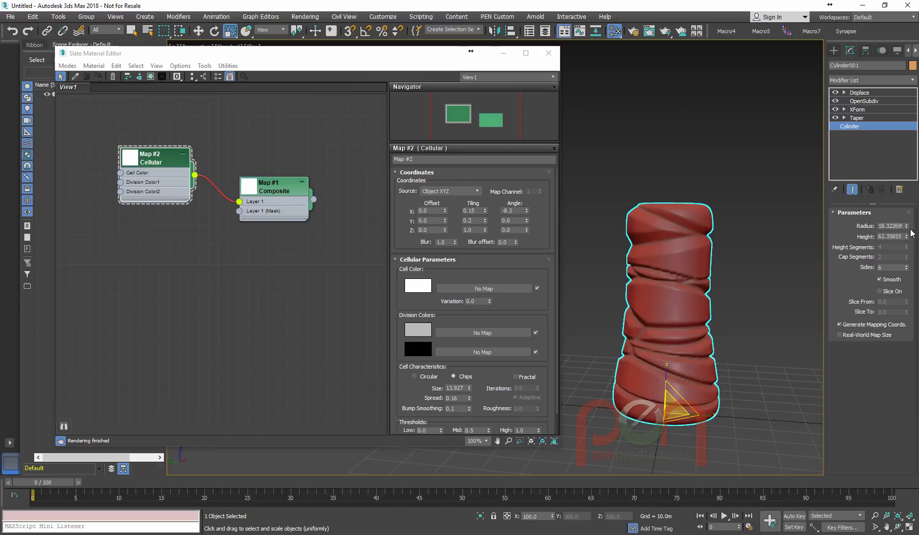
pyautogui.moveTo(907, 237); pyautogui.dragTo(909, 209)
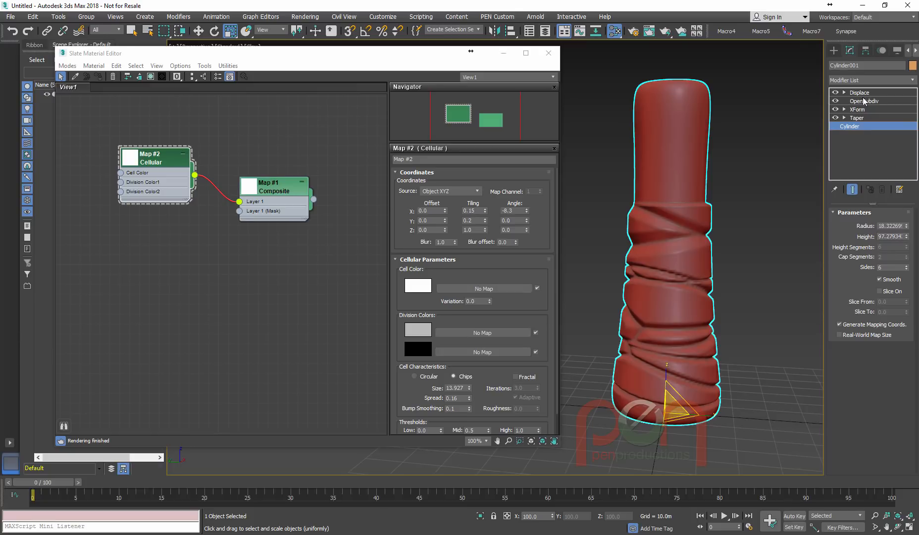
# Step: Fit the Displace modifier's cylindrical gizmo to the full height of the column
pyautogui.click(862, 93)
pyautogui.moveTo(724, 329); pyautogui.dragTo(684, 308, button='middle')
pyautogui.moveTo(839, 386); pyautogui.dragTo(847, 281)
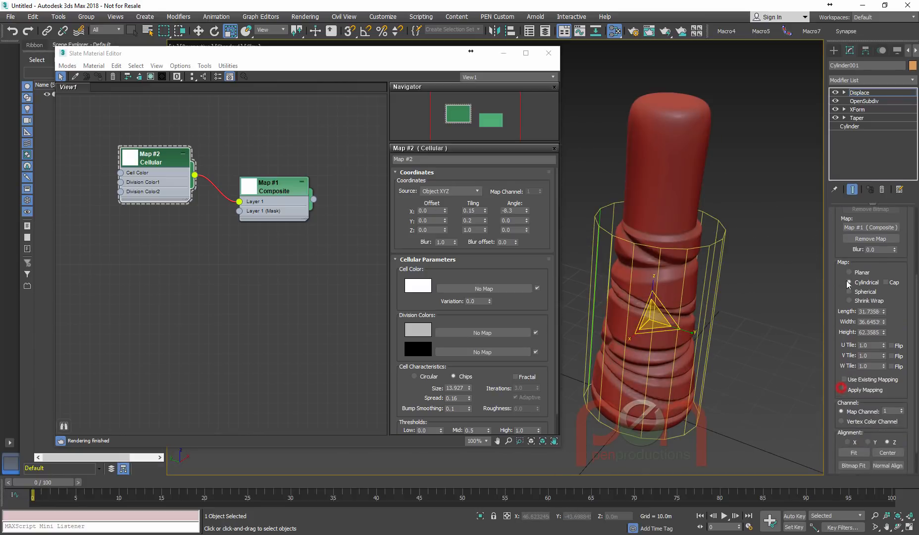
pyautogui.moveTo(701, 311)
pyautogui.keyDown('alt'); pyautogui.mouseDown(button='middle')
pyautogui.moveTo(708, 304)
pyautogui.moveTo(691, 318)
pyautogui.moveTo(688, 310)
pyautogui.mouseUp(button='middle'); pyautogui.keyUp('alt')
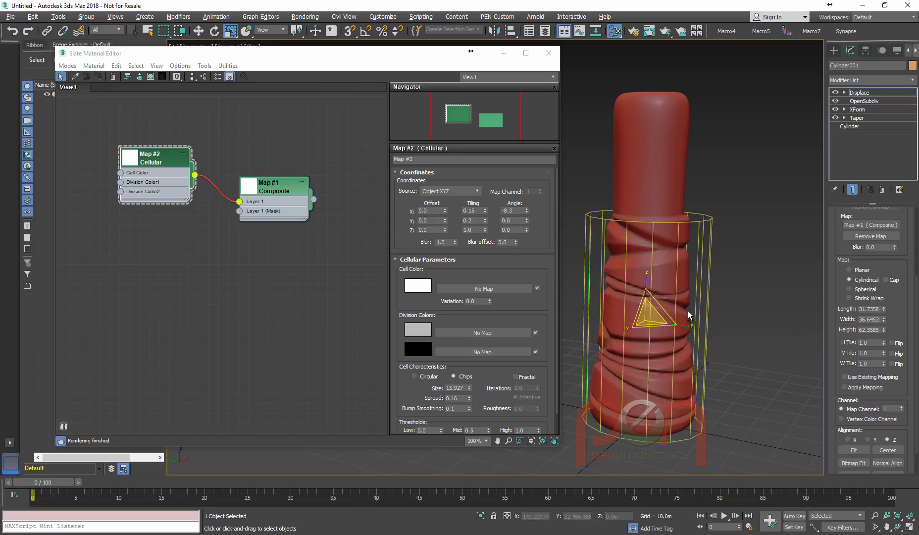
pyautogui.click(853, 449)
pyautogui.moveTo(702, 243)
pyautogui.keyDown('alt'); pyautogui.mouseDown(button='middle')
pyautogui.moveTo(705, 284)
pyautogui.moveTo(693, 238)
pyautogui.moveTo(699, 246)
pyautogui.mouseUp(button='middle'); pyautogui.keyUp('alt')
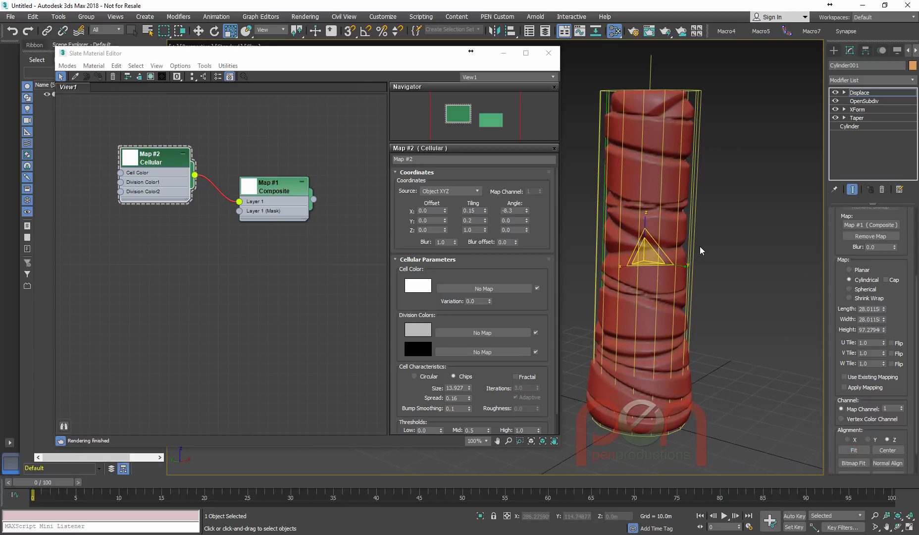
# Step: Wire the base cylinder's Height one-way to the Displace modifier's Height, using the expression Height
pyautogui.click(857, 126)
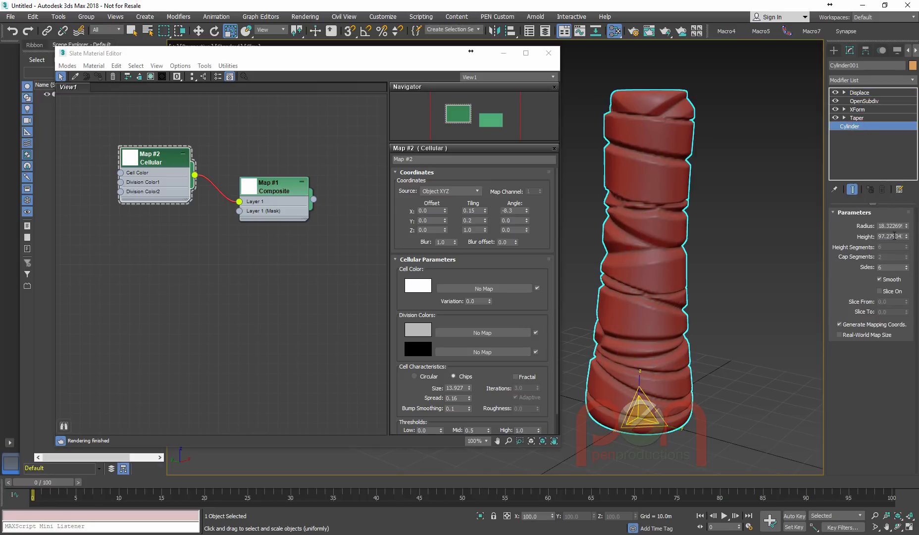
pyautogui.rightClick(894, 236)
pyautogui.click(818, 424)
pyautogui.click(858, 92)
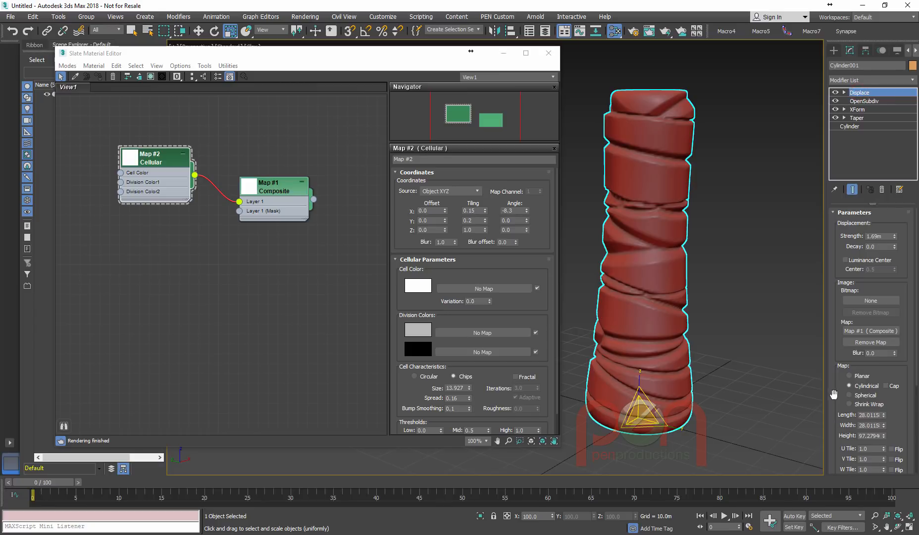
pyautogui.moveTo(834, 393); pyautogui.dragTo(834, 294)
pyautogui.rightClick(868, 337)
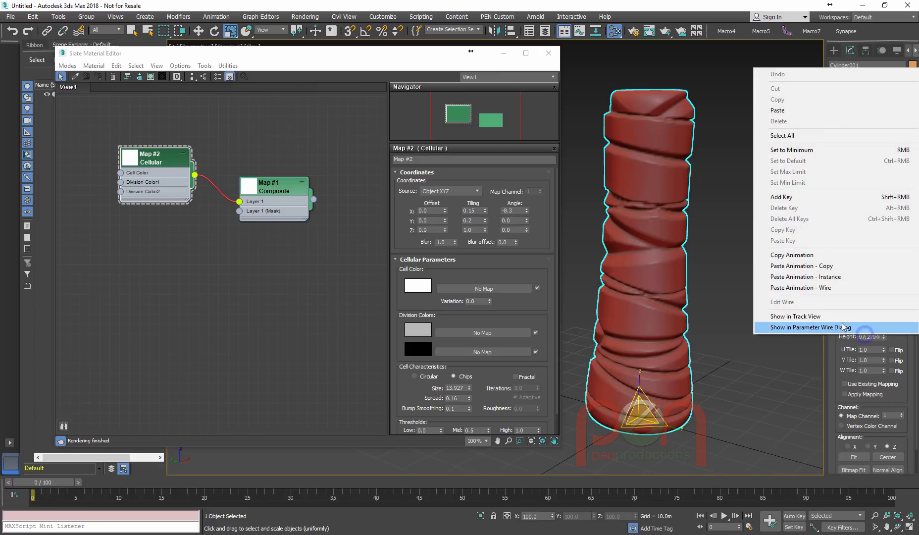
pyautogui.click(830, 287)
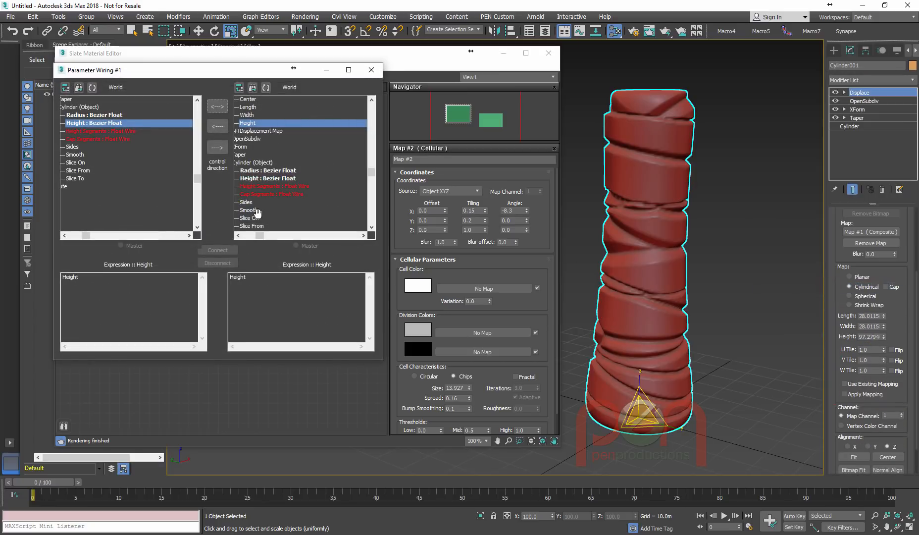
pyautogui.click(217, 148)
pyautogui.click(218, 250)
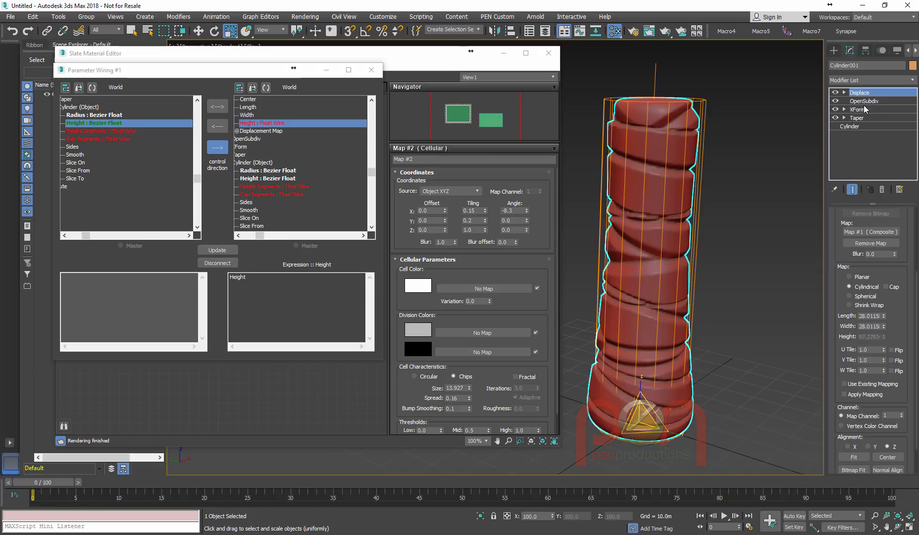
# Step: Reduce the base cylinder's height to about 61.29 m and display the Displace gizmo to check the wiring
pyautogui.click(856, 127)
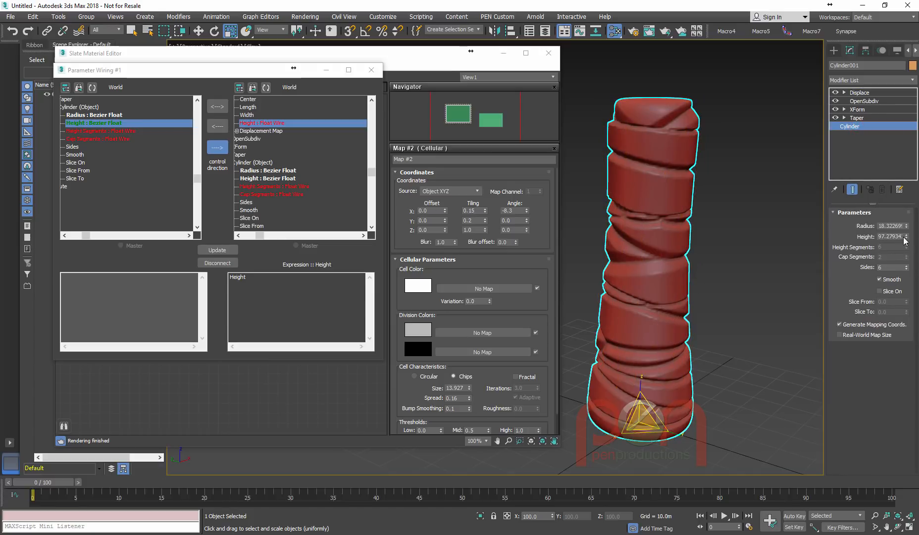
pyautogui.moveTo(907, 237); pyautogui.dragTo(906, 255)
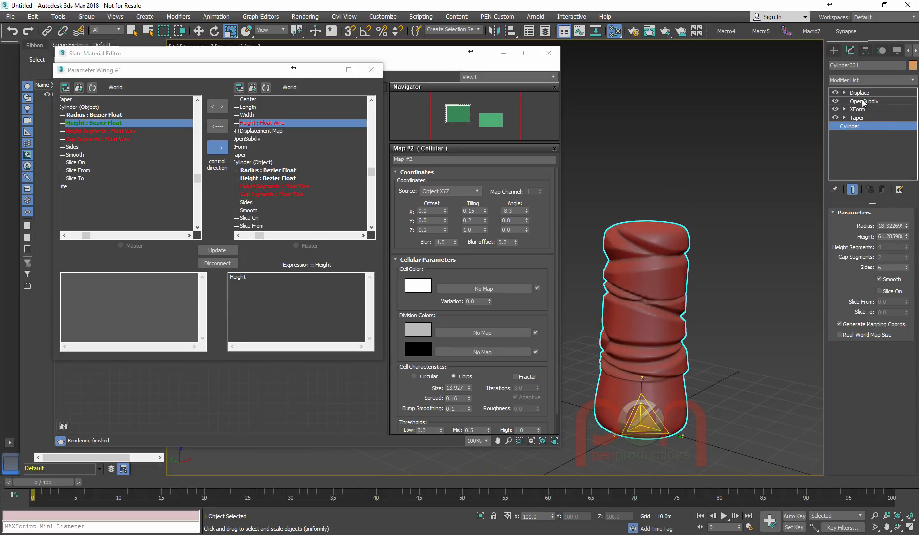
pyautogui.click(859, 93)
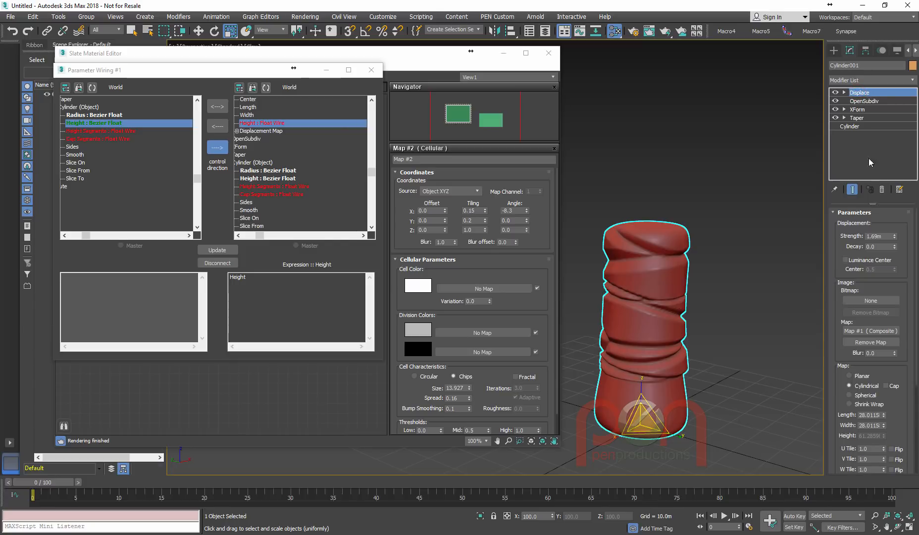
pyautogui.keyDown('alt'); pyautogui.moveTo(728, 237); pyautogui.dragTo(698, 229, button='middle'); pyautogui.keyUp('alt')
pyautogui.press('1')
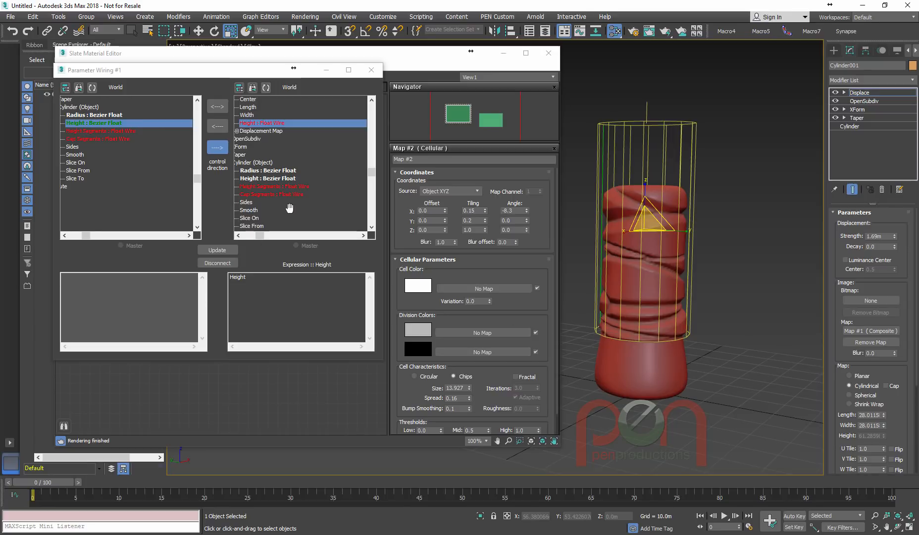
# Step: Wire the cylinder's Height one-way to the Displace gizmo's Z Position with the expression Height/2
pyautogui.moveTo(314, 205); pyautogui.dragTo(333, 189)
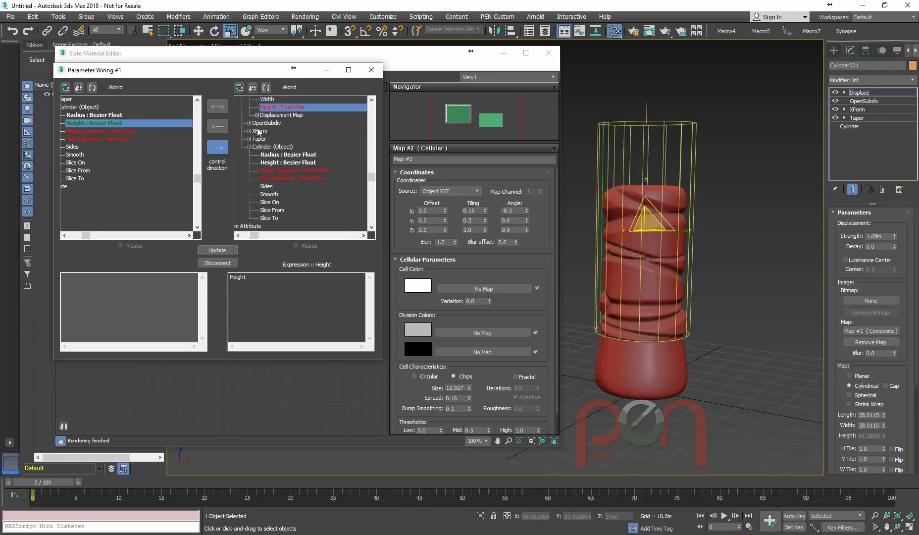
pyautogui.moveTo(323, 135); pyautogui.dragTo(332, 224)
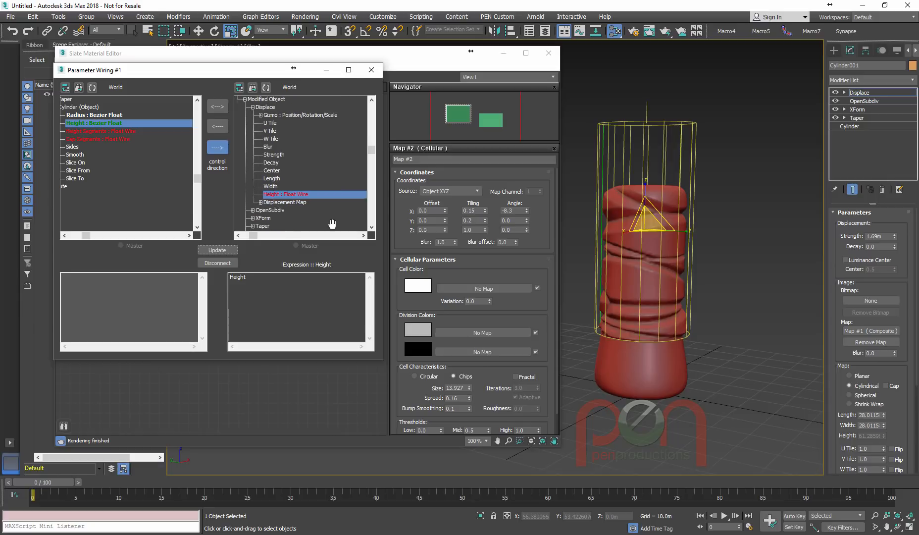
pyautogui.click(261, 115)
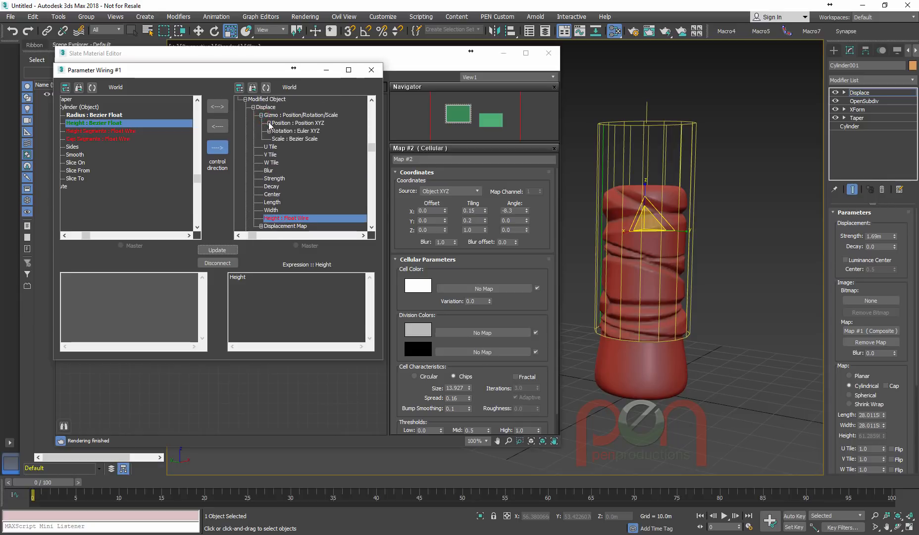
pyautogui.click(269, 123)
pyautogui.click(292, 147)
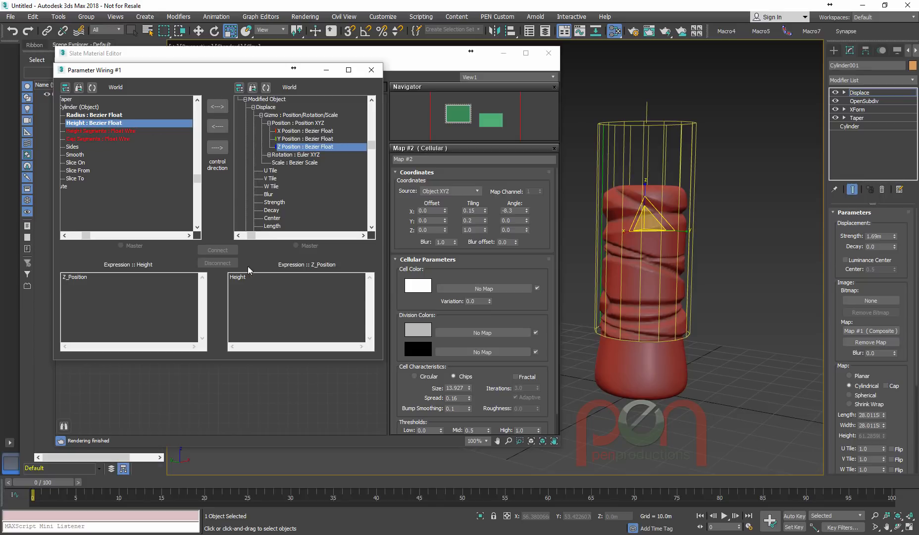
pyautogui.click(261, 278)
pyautogui.click(217, 147)
pyautogui.click(218, 250)
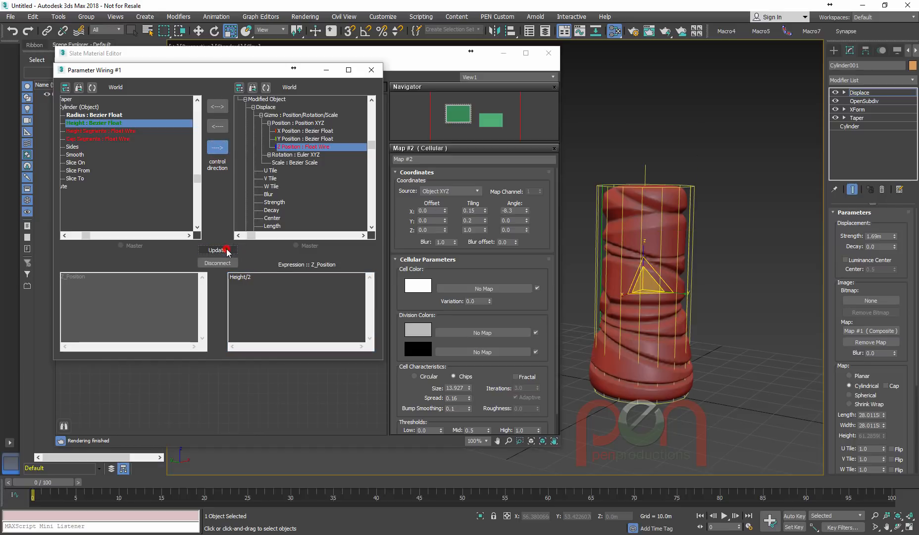
pyautogui.moveTo(652, 285)
pyautogui.keyDown('alt'); pyautogui.mouseDown(button='middle')
pyautogui.moveTo(649, 318)
pyautogui.moveTo(653, 283)
pyautogui.mouseUp(button='middle'); pyautogui.keyUp('alt')
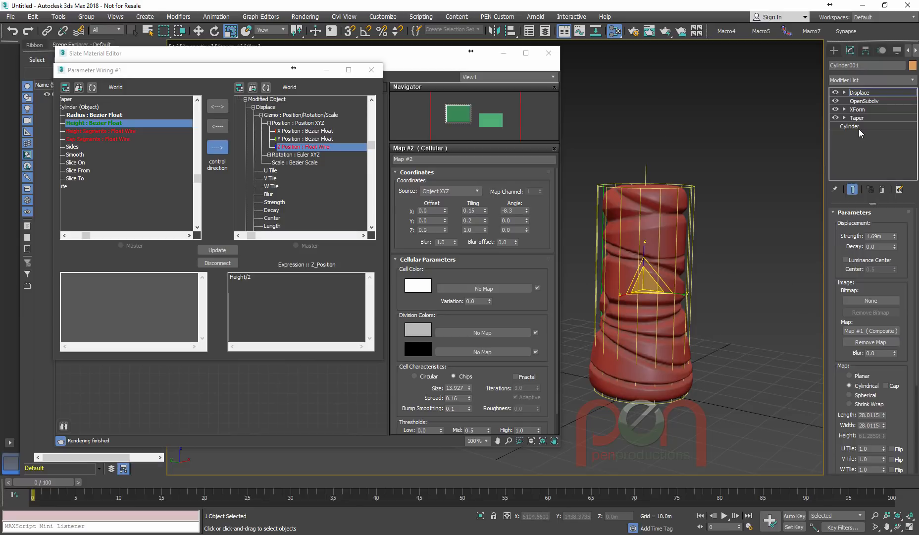
# Step: Increase the base cylinder's height to about 97.44 m and display the Displace gizmo to check that it follows
pyautogui.click(859, 128)
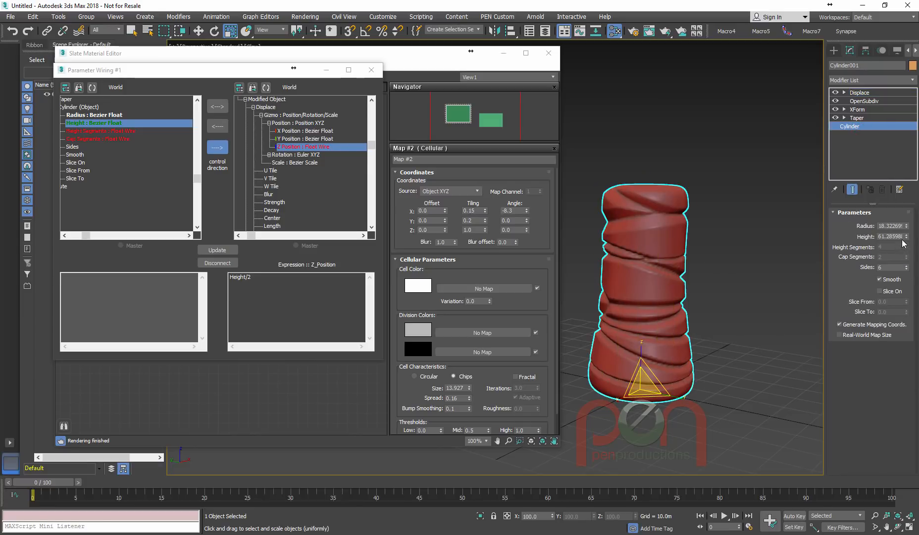
pyautogui.moveTo(908, 238); pyautogui.dragTo(910, 208)
pyautogui.click(869, 93)
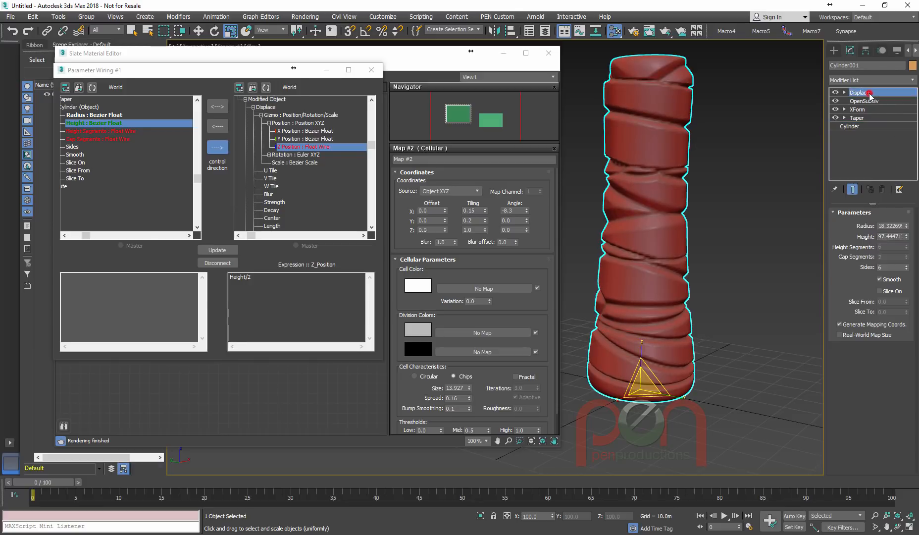
pyautogui.keyDown('alt'); pyautogui.moveTo(758, 297); pyautogui.dragTo(717, 321, button='middle'); pyautogui.keyUp('alt')
pyautogui.press('1')
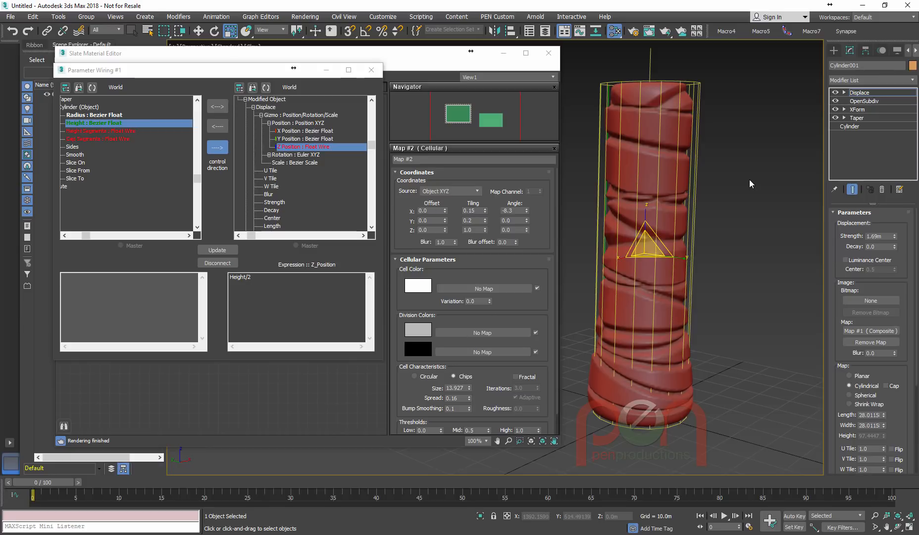
# Step: Lower the Taper modifier's Curve to pinch the middle of the column more strongly
pyautogui.click(867, 118)
pyautogui.moveTo(748, 267); pyautogui.dragTo(740, 279, button='middle')
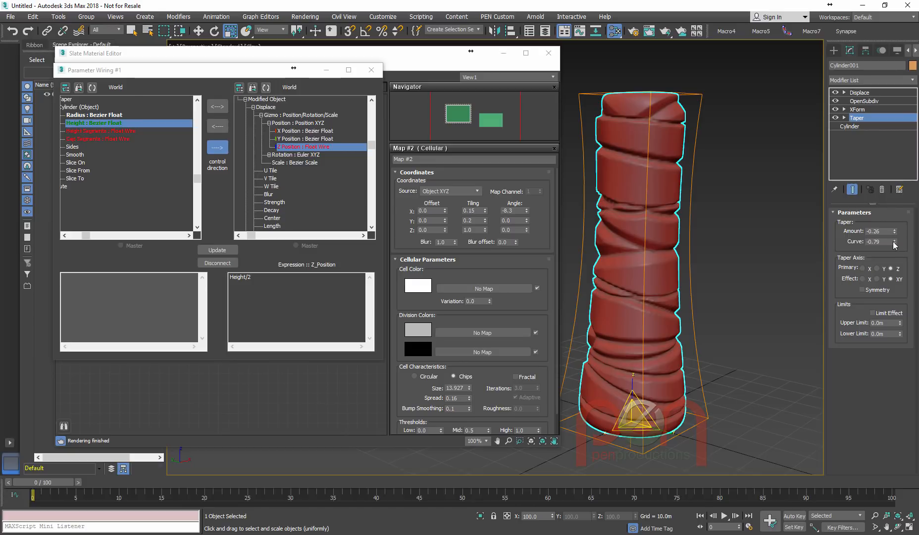
pyautogui.moveTo(894, 244); pyautogui.dragTo(896, 264)
# Step: Increase the base cylinder's radius to about 22.72 m
pyautogui.click(858, 127)
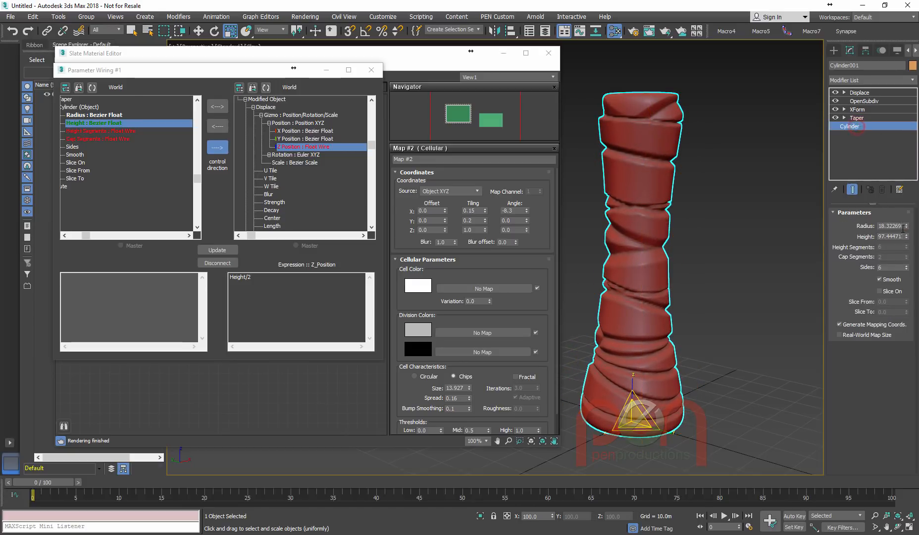
pyautogui.moveTo(908, 228); pyautogui.dragTo(747, 216)
pyautogui.moveTo(751, 215)
pyautogui.keyDown('alt'); pyautogui.mouseDown(button='middle')
pyautogui.moveTo(752, 227)
pyautogui.moveTo(762, 213)
pyautogui.moveTo(746, 213)
pyautogui.mouseUp(button='middle'); pyautogui.keyUp('alt')
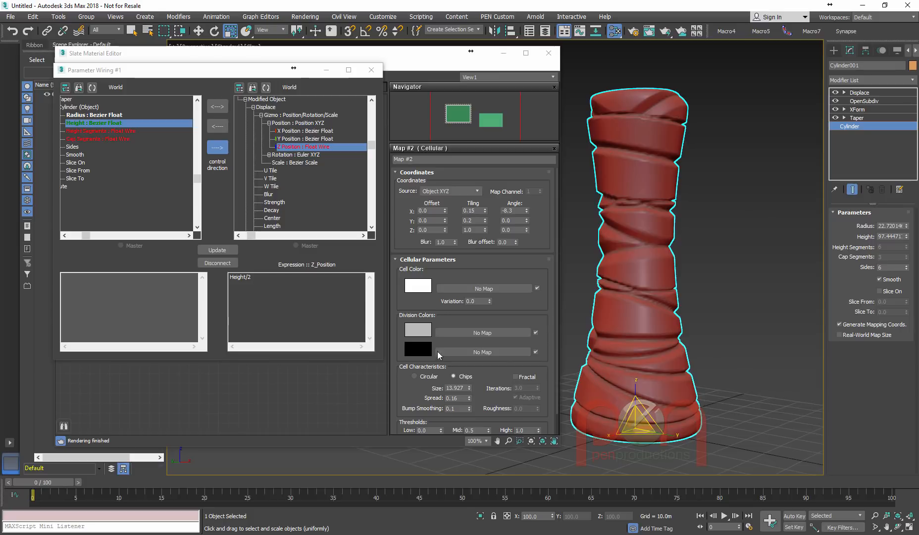
# Step: Close the Parameter Wiring dialog and set the Z tiling of the Cellular map (Map #2) to 0.6
pyautogui.click(371, 70)
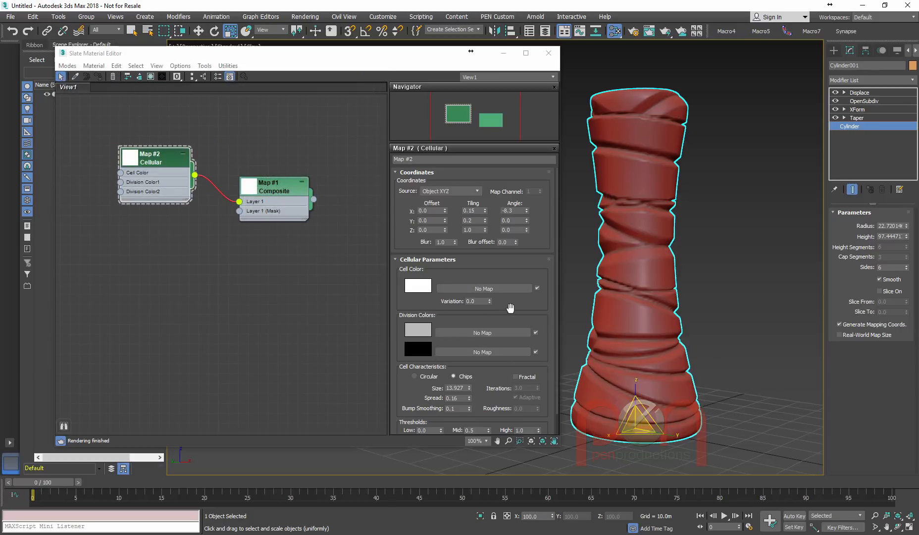
pyautogui.moveTo(485, 230); pyautogui.dragTo(486, 231)
pyautogui.moveTo(696, 228); pyautogui.dragTo(673, 227, button='middle')
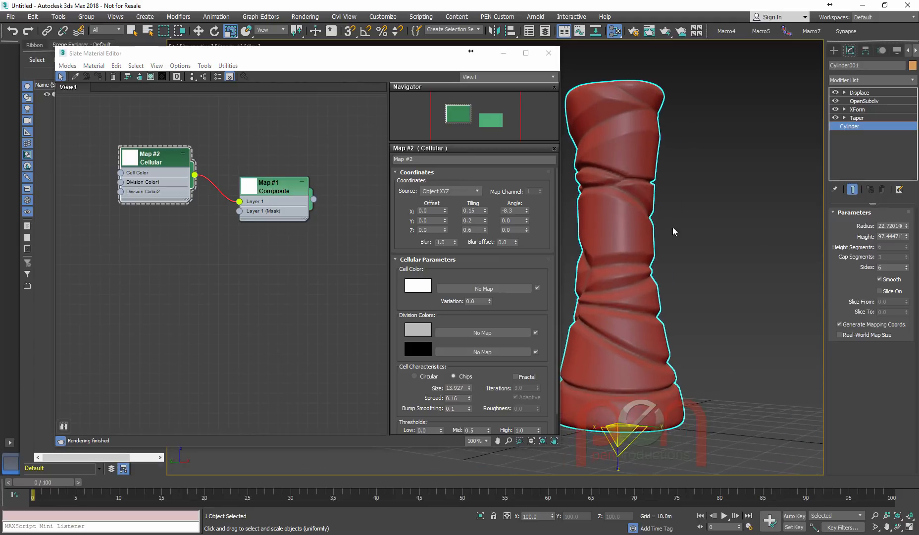
# Step: Raise the Displace modifier's Strength to about 3.4 m and inspect the column from several sides
pyautogui.click(865, 93)
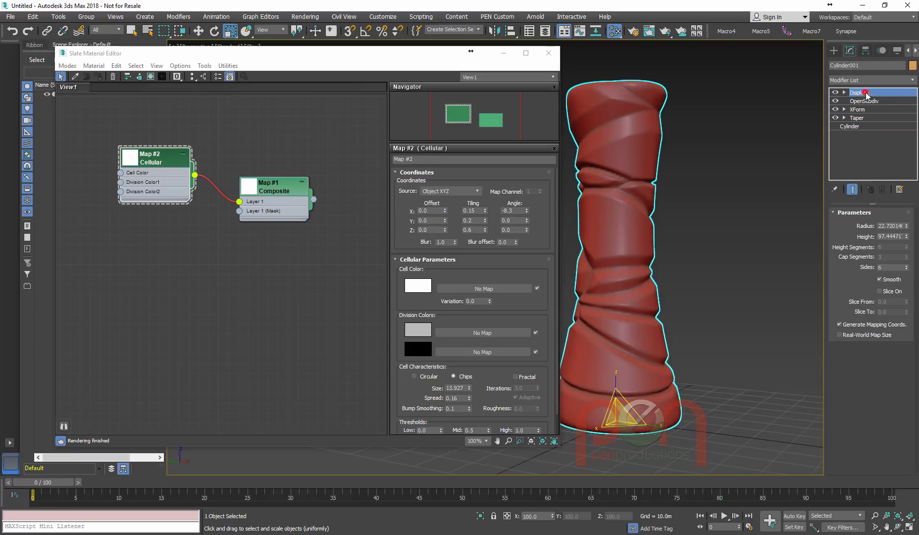
pyautogui.moveTo(895, 237); pyautogui.dragTo(828, 199)
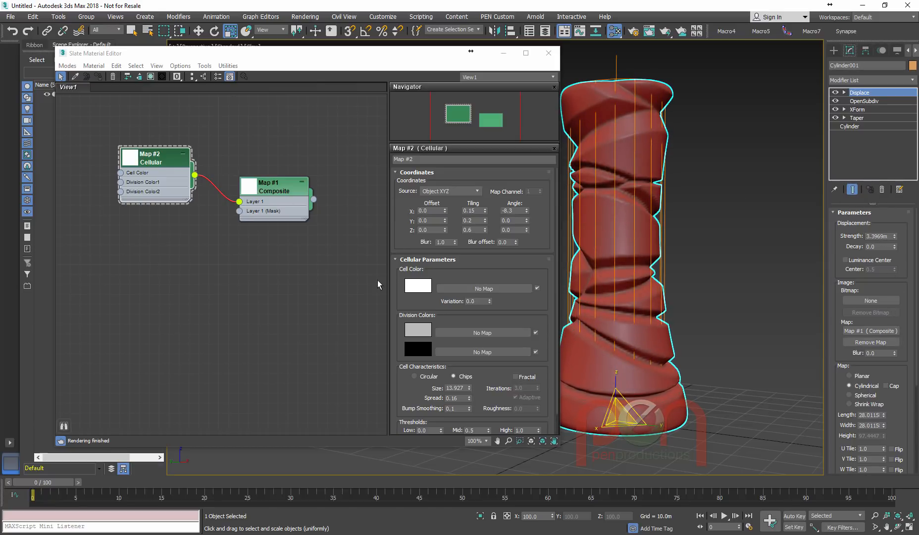
pyautogui.moveTo(731, 260); pyautogui.dragTo(746, 283, button='middle')
pyautogui.scroll(-1, 708, 278)
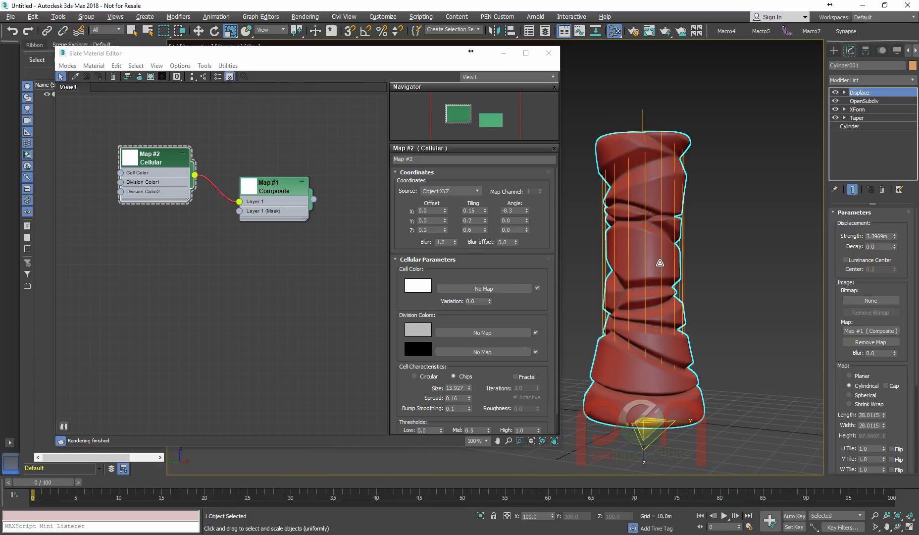
pyautogui.moveTo(660, 263)
pyautogui.keyDown('alt'); pyautogui.mouseDown(button='middle')
pyautogui.moveTo(665, 255)
pyautogui.moveTo(652, 260)
pyautogui.moveTo(658, 248)
pyautogui.moveTo(644, 246)
pyautogui.moveTo(644, 262)
pyautogui.mouseUp(button='middle'); pyautogui.keyUp('alt')
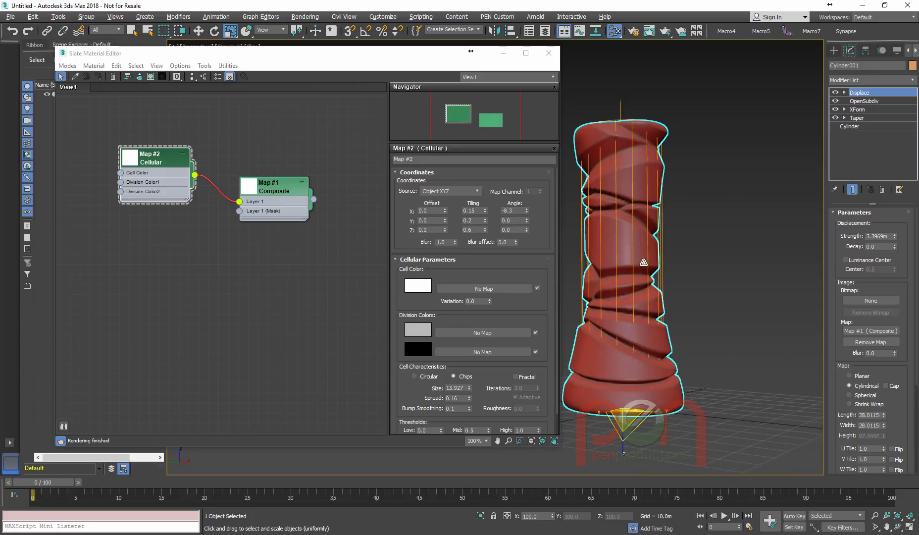
pyautogui.keyDown('alt'); pyautogui.moveTo(637, 319); pyautogui.dragTo(680, 258, button='middle'); pyautogui.keyUp('alt')
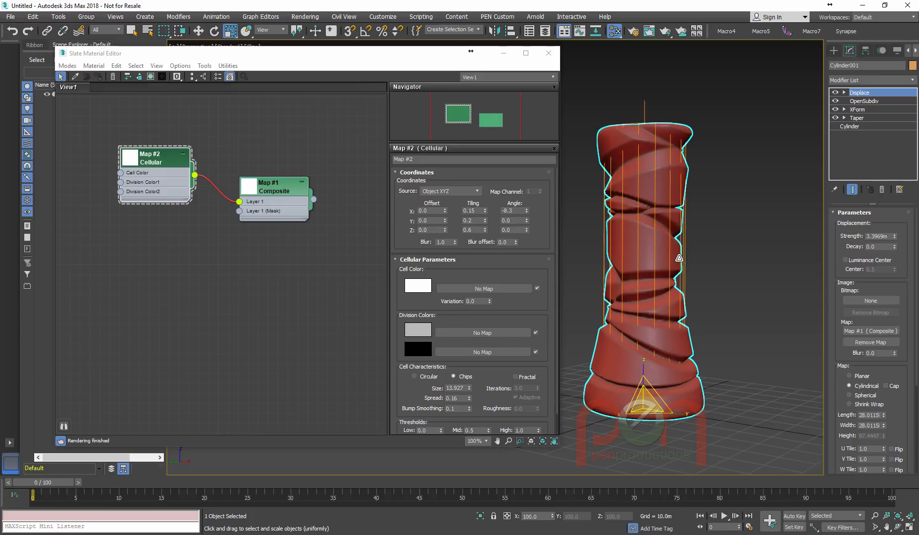
# Step: Add a second Displace modifier on top of the stack and enable Use Existing Mapping for it
pyautogui.write('xdisplace')
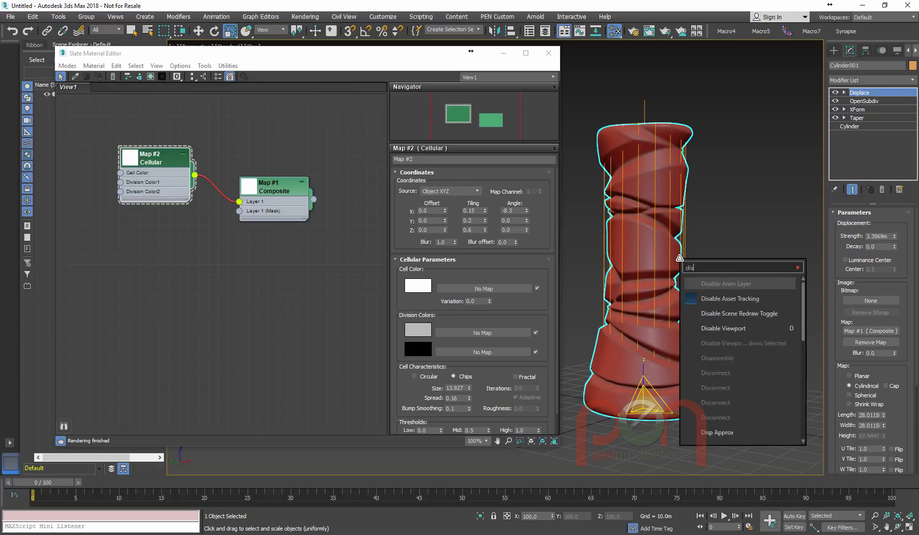
pyautogui.click(706, 298)
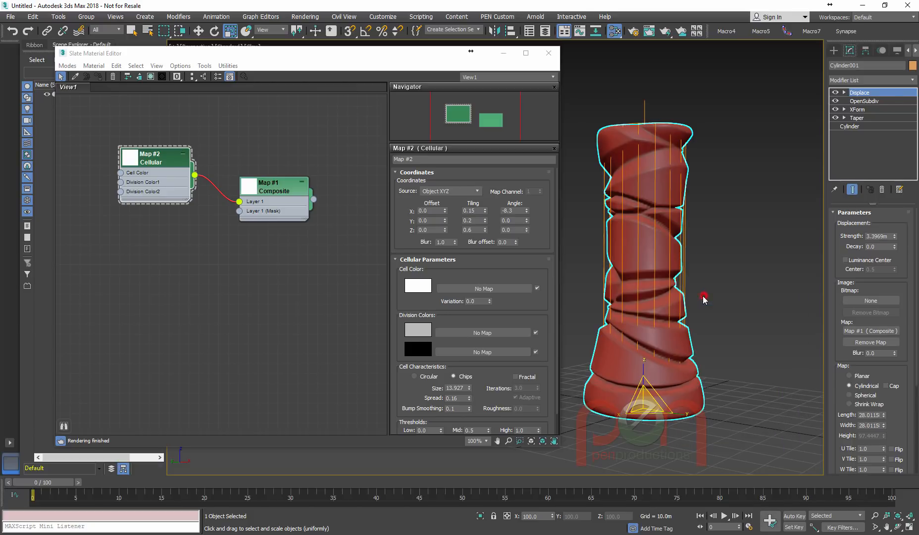
pyautogui.keyDown('alt'); pyautogui.moveTo(670, 246); pyautogui.dragTo(664, 261, button='middle'); pyautogui.keyUp('alt')
pyautogui.scroll(-5, 838, 379)
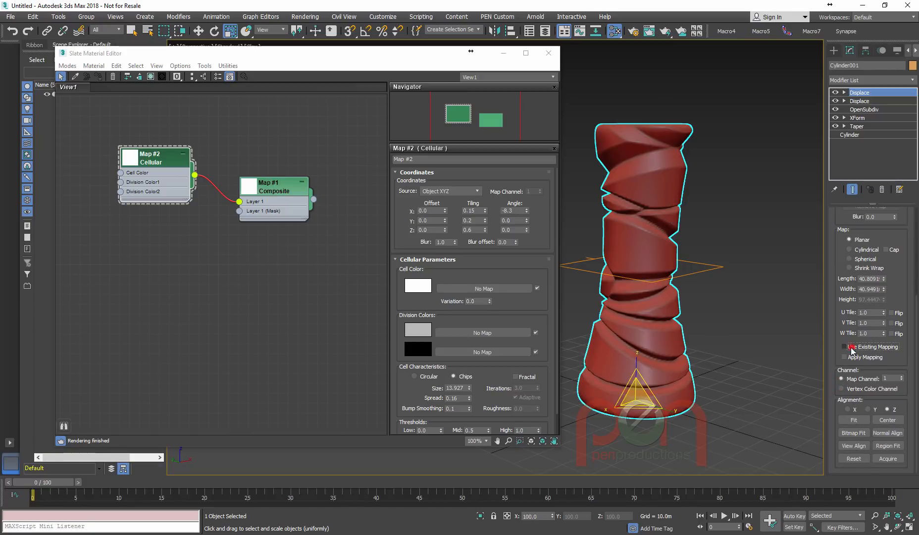
pyautogui.click(852, 348)
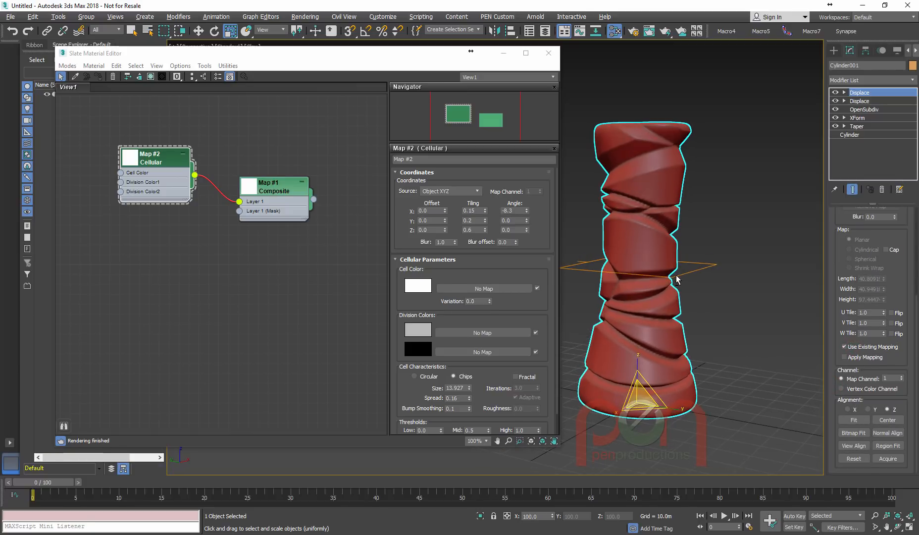
# Step: Create a second Composite map with a new Cellular map feeding its Layer 1, below the existing map pair
pyautogui.moveTo(268, 246); pyautogui.dragTo(270, 181, button='middle')
pyautogui.keyDown('shift'); pyautogui.moveTo(283, 130); pyautogui.dragTo(150, 223); pyautogui.keyUp('shift')
pyautogui.moveTo(198, 233)
pyautogui.click(121, 152)
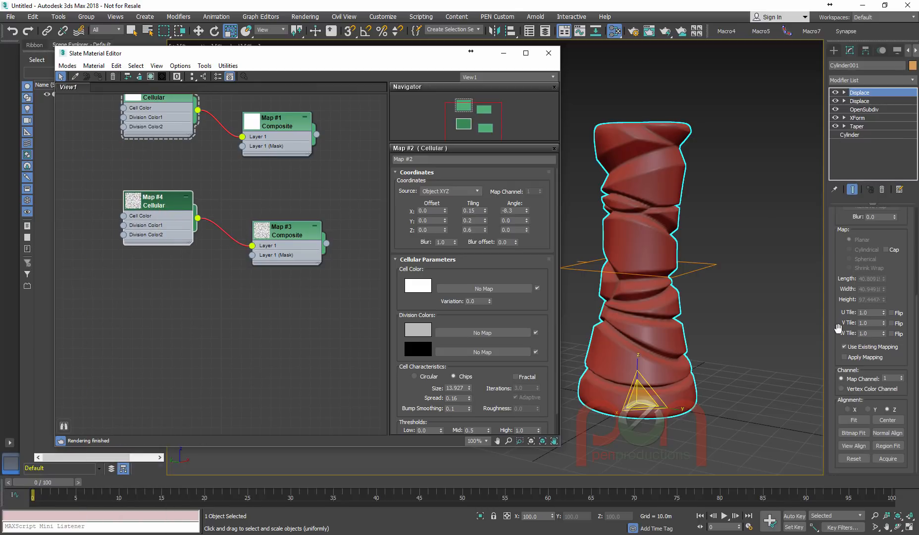
# Step: Assign the new Composite map as an instance to the top Displace modifier and set its Strength to about 1.29 m
pyautogui.scroll(5, 842, 331)
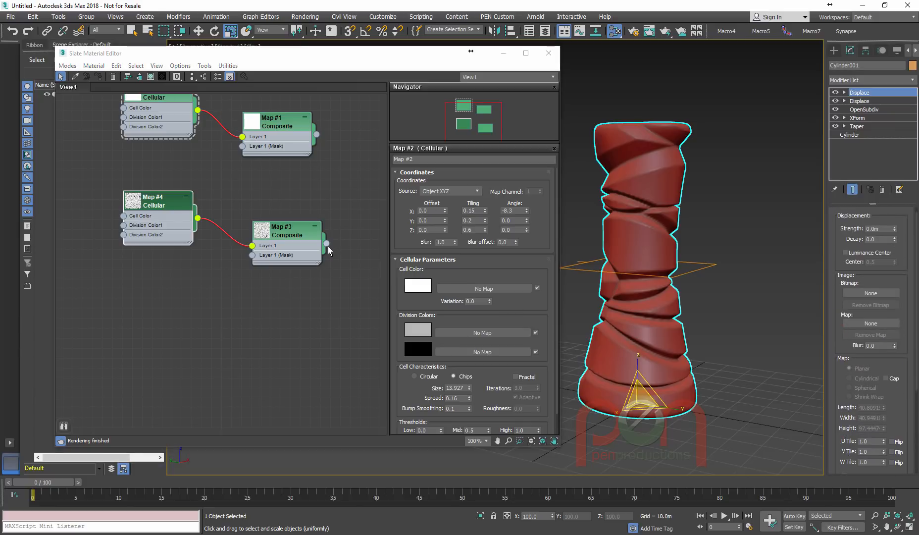
pyautogui.moveTo(327, 244); pyautogui.dragTo(890, 324)
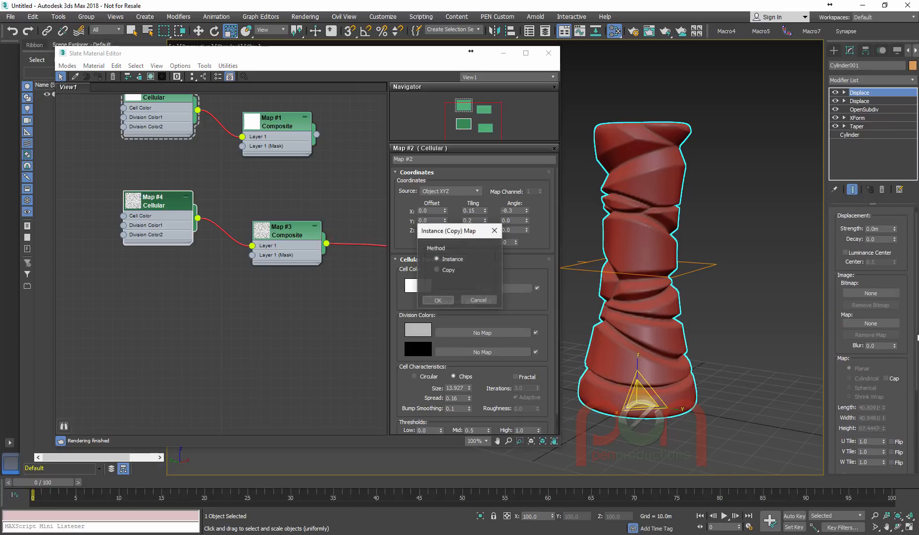
pyautogui.click(441, 297)
pyautogui.moveTo(898, 234); pyautogui.dragTo(792, 196)
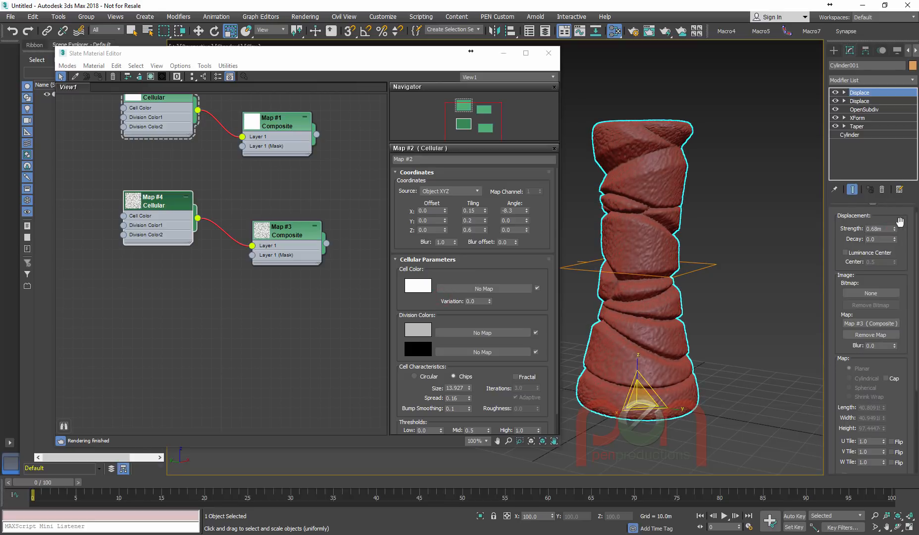
pyautogui.moveTo(895, 231); pyautogui.dragTo(895, 213)
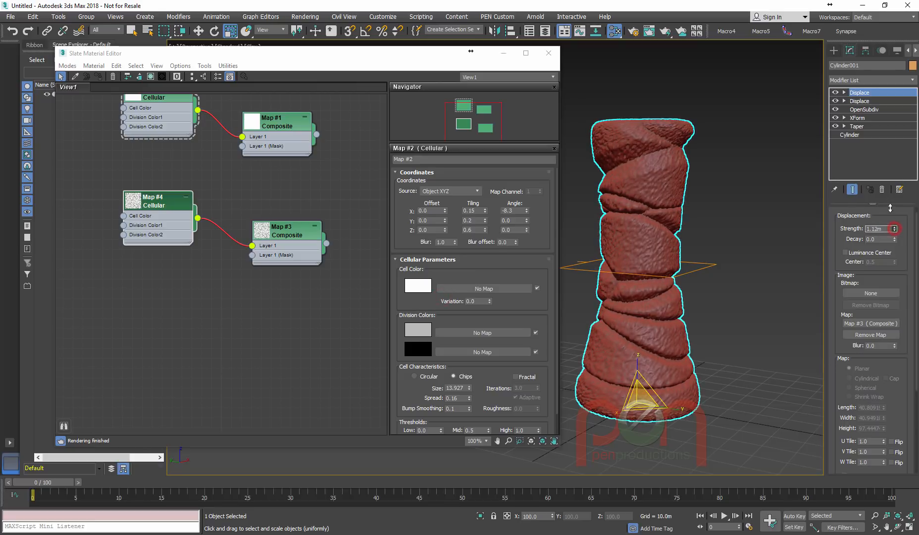
# Step: Swap the white Cell Color and the black Division Color in the second Cellular map (Map #4)
pyautogui.doubleClick(147, 205)
pyautogui.moveTo(396, 310); pyautogui.dragTo(423, 328)
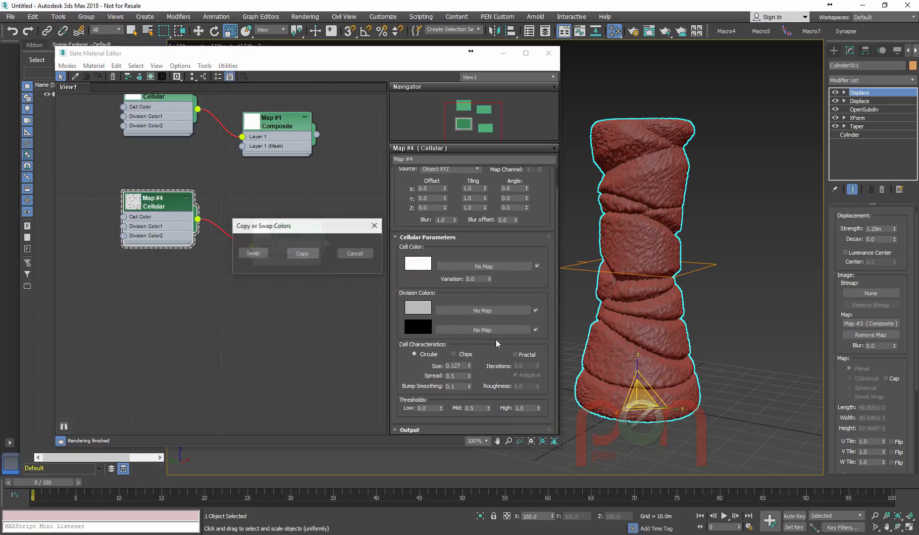
pyautogui.click(251, 255)
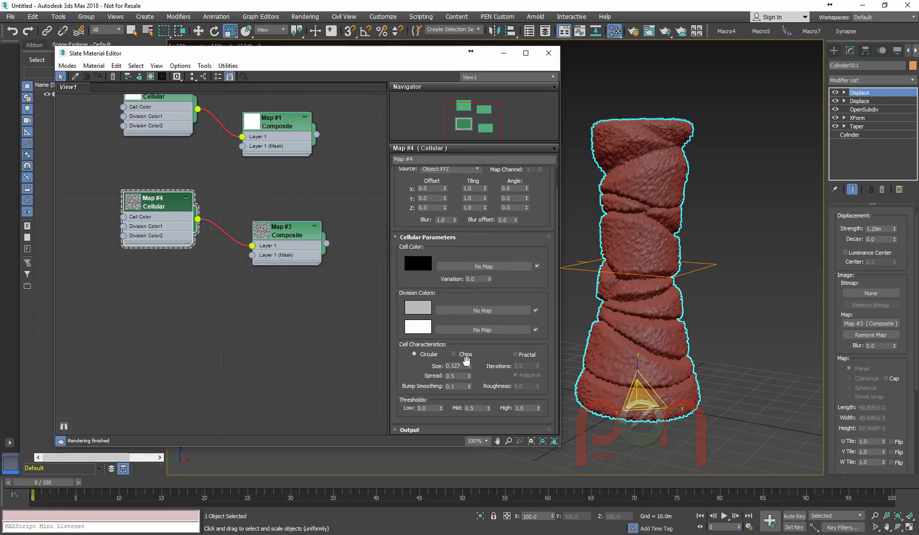
# Step: Increase the second Cellular map's cell Size to about 10.527 for large facets on the column
pyautogui.moveTo(469, 366); pyautogui.dragTo(467, 315)
pyautogui.click(667, 306)
pyautogui.keyDown('alt'); pyautogui.moveTo(666, 306); pyautogui.dragTo(625, 305, button='middle'); pyautogui.keyUp('alt')
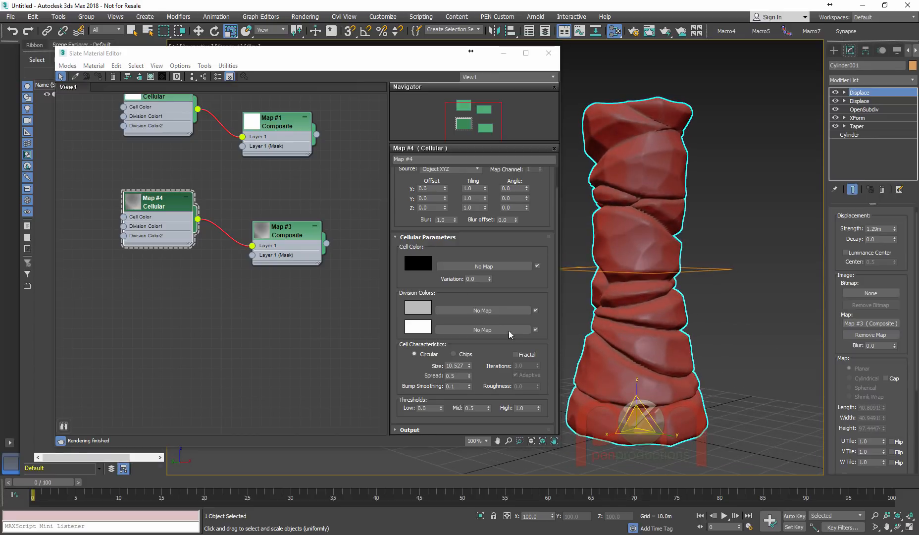
# Step: Set the top Displace modifier's Strength to about 2.18 m and enable Luminance Center with a Center of 0.13
pyautogui.moveTo(895, 229); pyautogui.dragTo(897, 214)
pyautogui.click(856, 252)
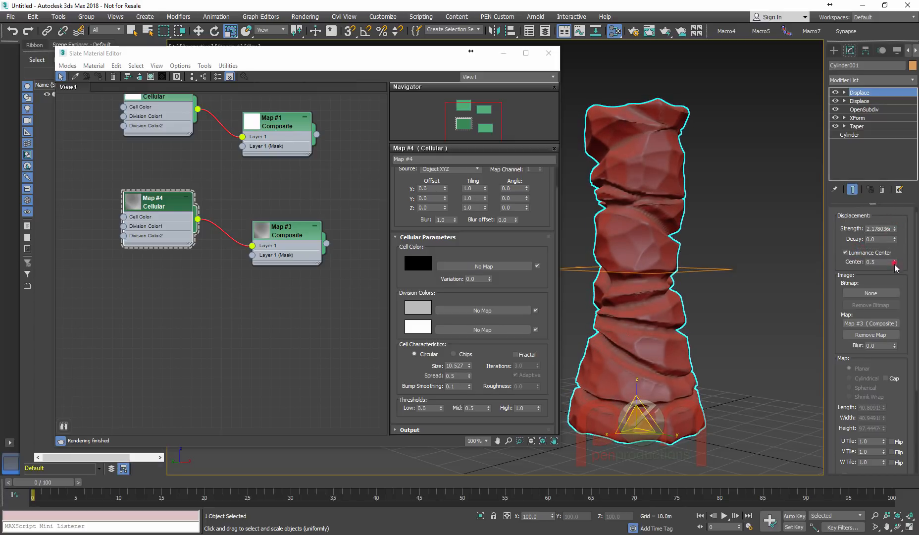
pyautogui.moveTo(895, 267); pyautogui.dragTo(901, 298)
pyautogui.keyDown('alt'); pyautogui.moveTo(655, 277); pyautogui.dragTo(591, 290, button='middle'); pyautogui.keyUp('alt')
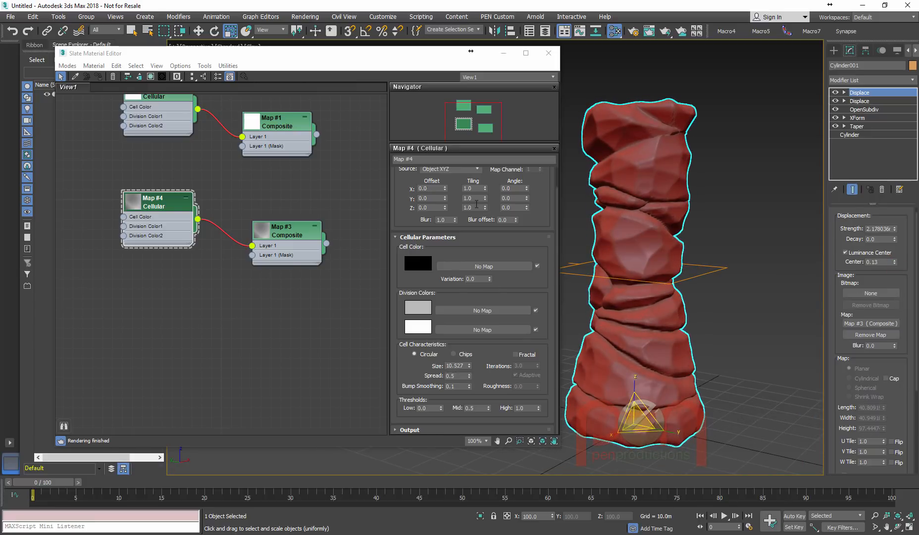
# Step: Stretch the second Cellular map with a Z tiling of 0.4 and increase its Size to about 14.727
pyautogui.moveTo(487, 209); pyautogui.dragTo(487, 209)
pyautogui.keyDown('alt'); pyautogui.moveTo(683, 270); pyautogui.dragTo(596, 268, button='middle'); pyautogui.keyUp('alt')
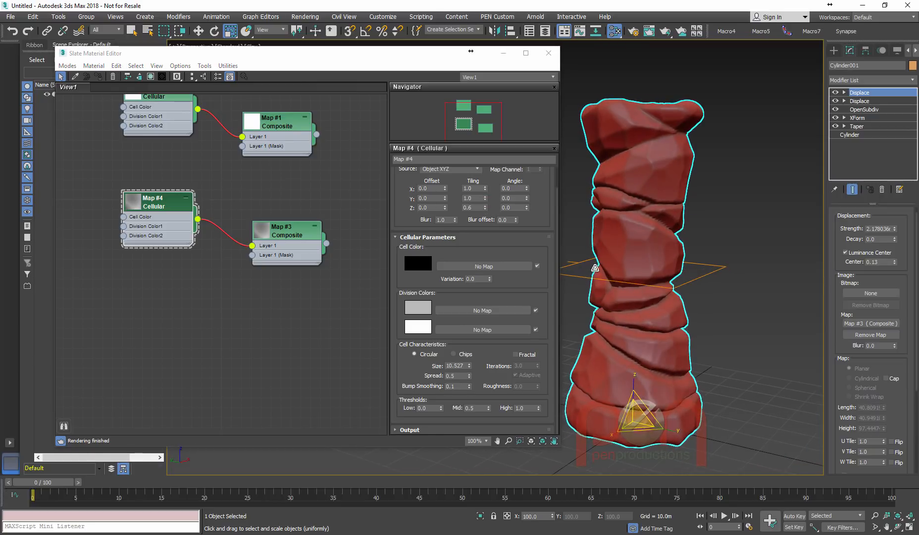
pyautogui.moveTo(486, 209); pyautogui.dragTo(487, 210)
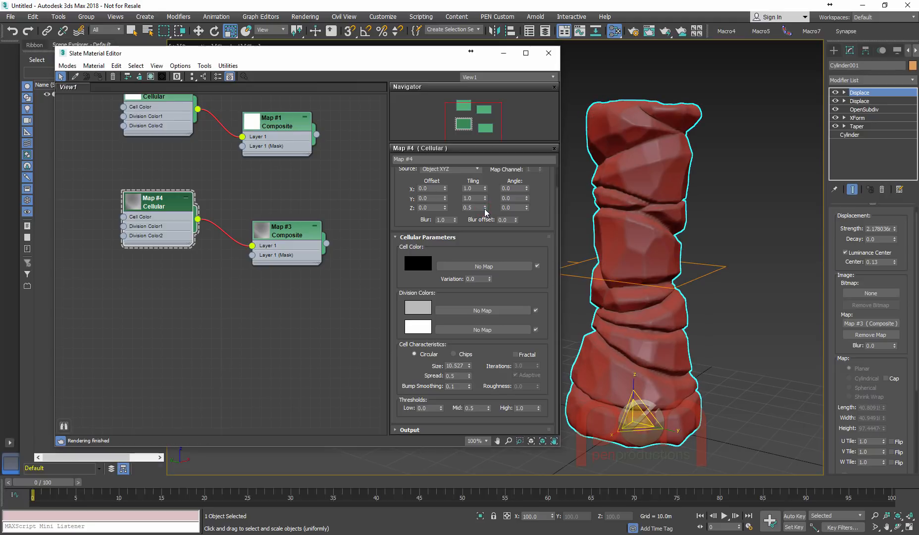
pyautogui.click(485, 209)
pyautogui.moveTo(643, 242)
pyautogui.keyDown('alt'); pyautogui.mouseDown(button='middle')
pyautogui.moveTo(661, 239)
pyautogui.moveTo(643, 215)
pyautogui.moveTo(662, 275)
pyautogui.moveTo(645, 237)
pyautogui.moveTo(650, 248)
pyautogui.mouseUp(button='middle'); pyautogui.keyUp('alt')
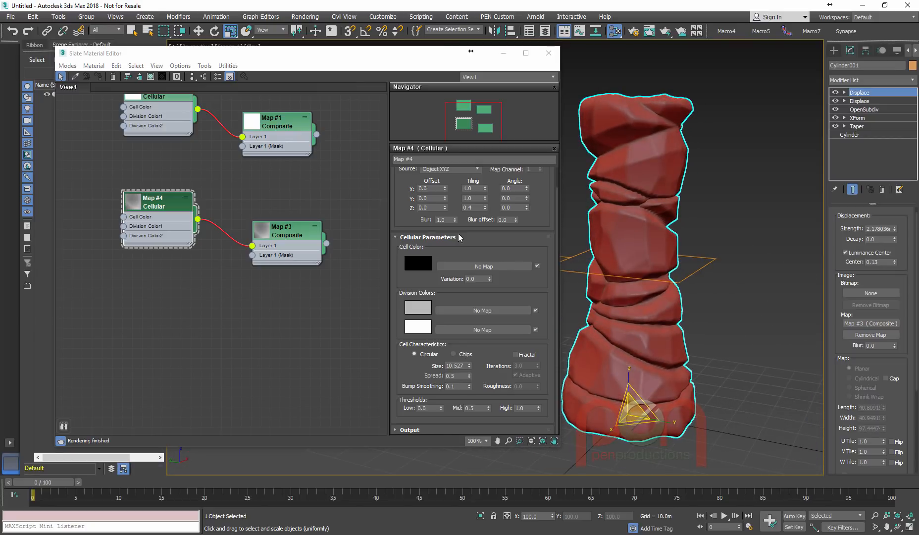
pyautogui.moveTo(470, 366); pyautogui.dragTo(469, 344)
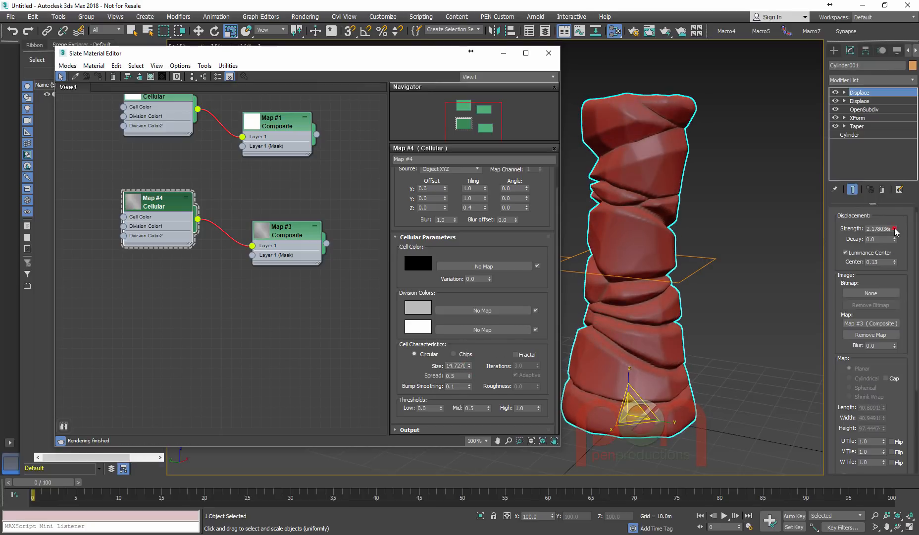
# Step: Set the top Displace modifier's Strength to about 2.92 m and its Luminance Center value to 0.17
pyautogui.moveTo(895, 230); pyautogui.dragTo(893, 209)
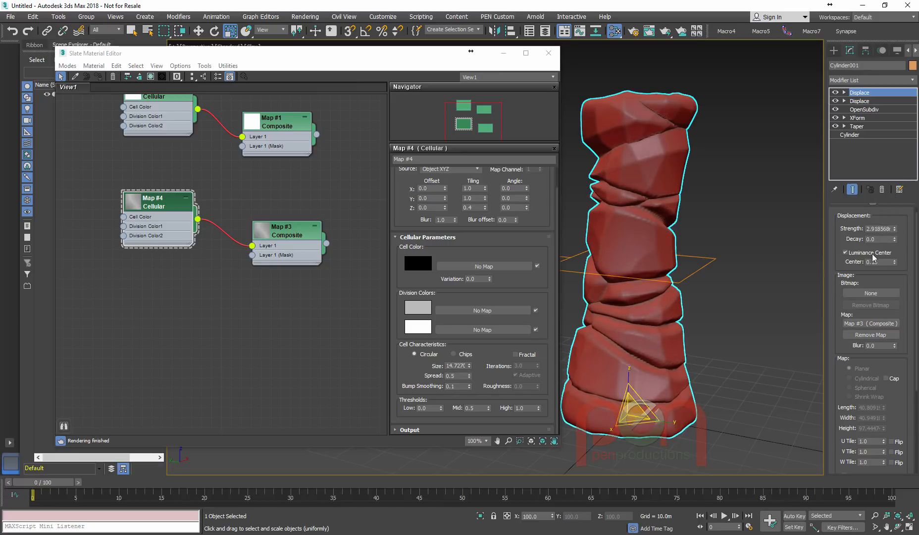
pyautogui.moveTo(895, 261); pyautogui.dragTo(898, 253)
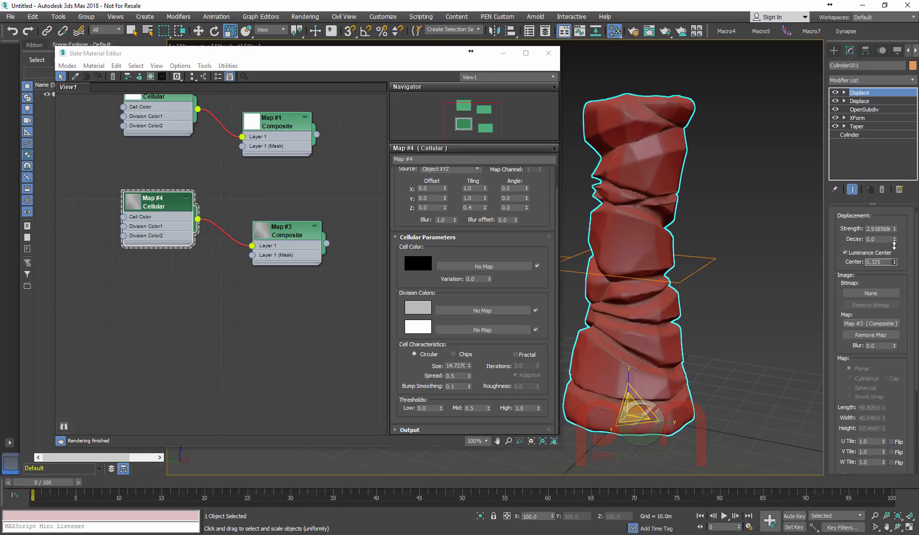
pyautogui.keyDown('alt'); pyautogui.moveTo(686, 290); pyautogui.dragTo(707, 284, button='middle'); pyautogui.keyUp('alt')
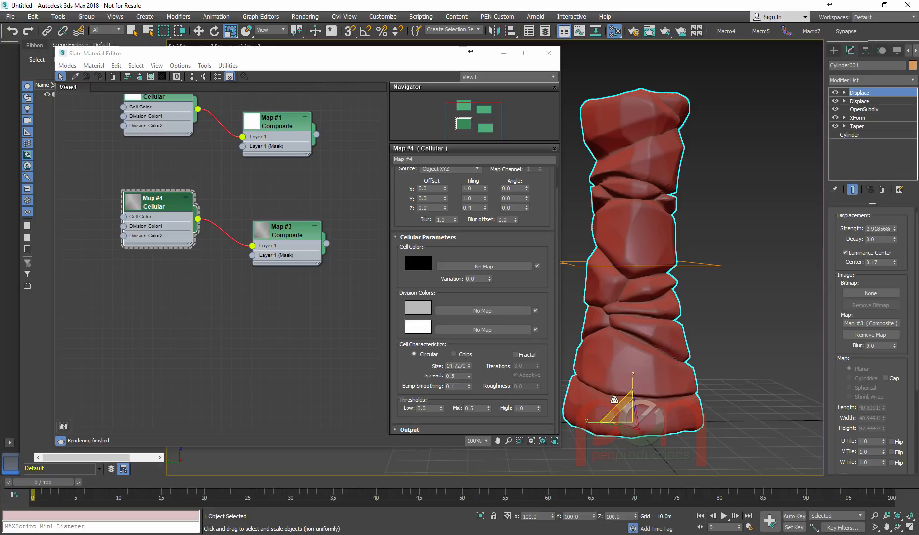
# Step: Add a second layer to the Map #3 Composite and feed it with a copy of the Map #4 Cellular map
pyautogui.doubleClick(291, 228)
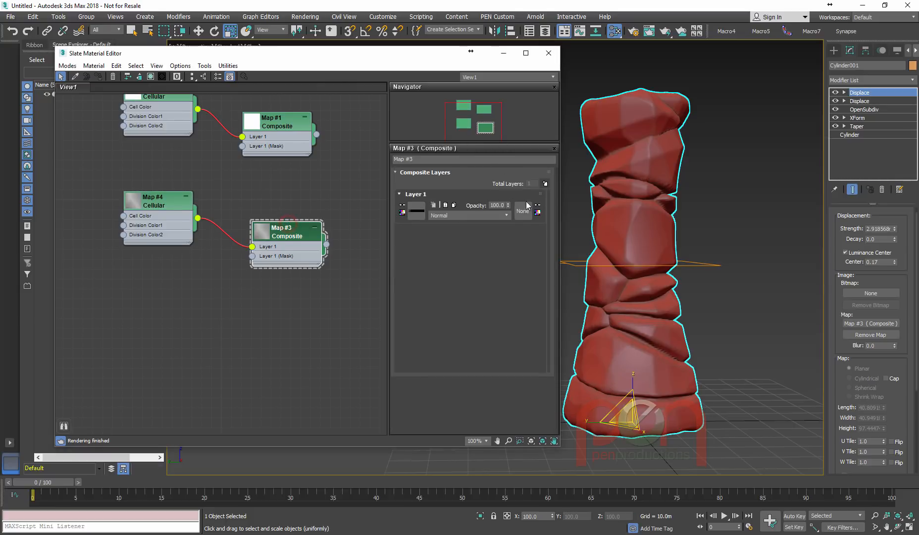
pyautogui.click(546, 184)
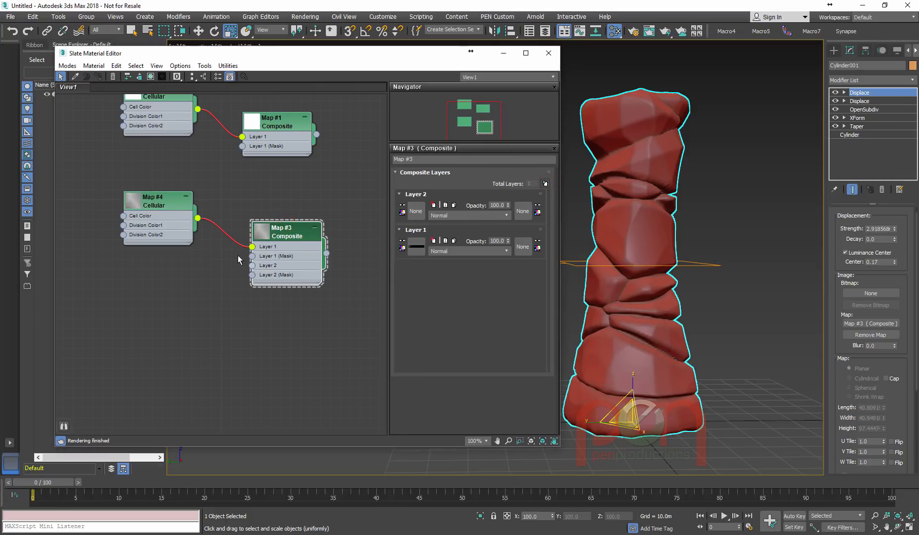
pyautogui.moveTo(163, 205)
pyautogui.keyDown('shift'); pyautogui.mouseDown()
pyautogui.moveTo(157, 260)
pyautogui.moveTo(179, 323)
pyautogui.mouseUp(); pyautogui.keyUp('shift')
pyautogui.press('Delete')
pyautogui.moveTo(161, 254); pyautogui.dragTo(253, 266)
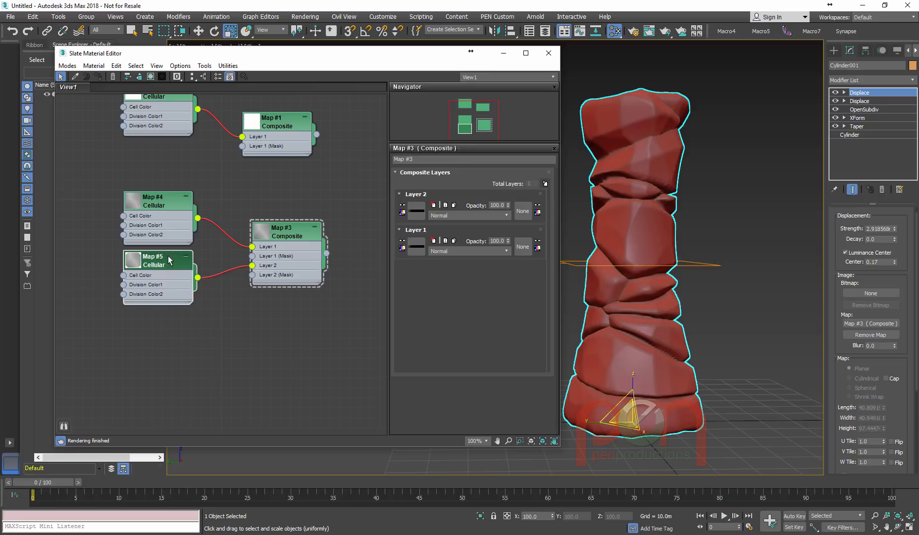
pyautogui.click(284, 239)
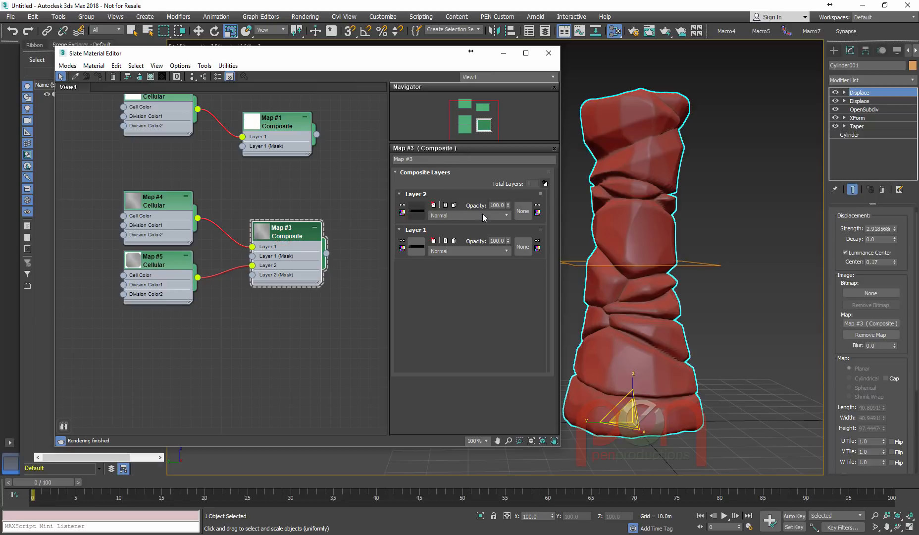
# Step: Set the copied Cellular map's Z tiling to 1.0 and reduce its cell Size to about 9.927
pyautogui.doubleClick(153, 267)
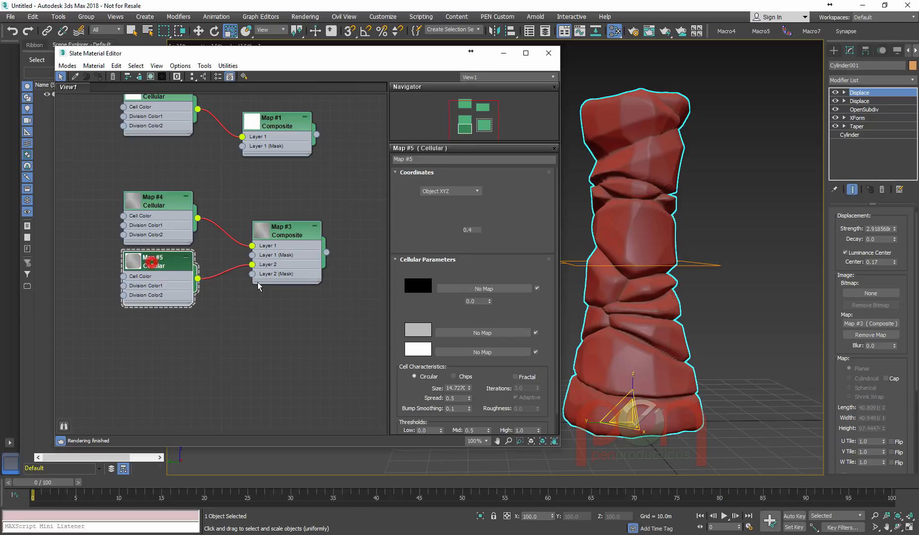
pyautogui.moveTo(470, 390); pyautogui.dragTo(471, 405)
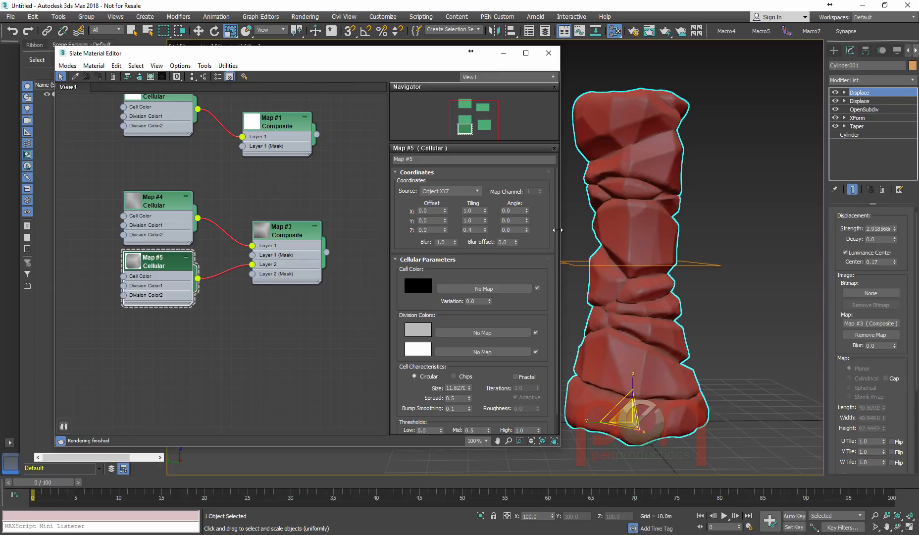
pyautogui.write('1')
pyautogui.press('Return')
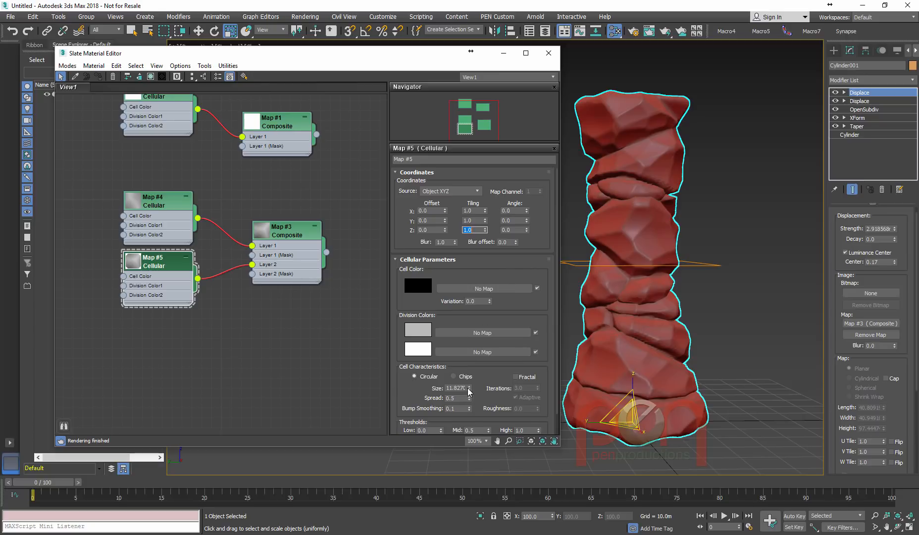
pyautogui.moveTo(470, 391); pyautogui.dragTo(474, 398)
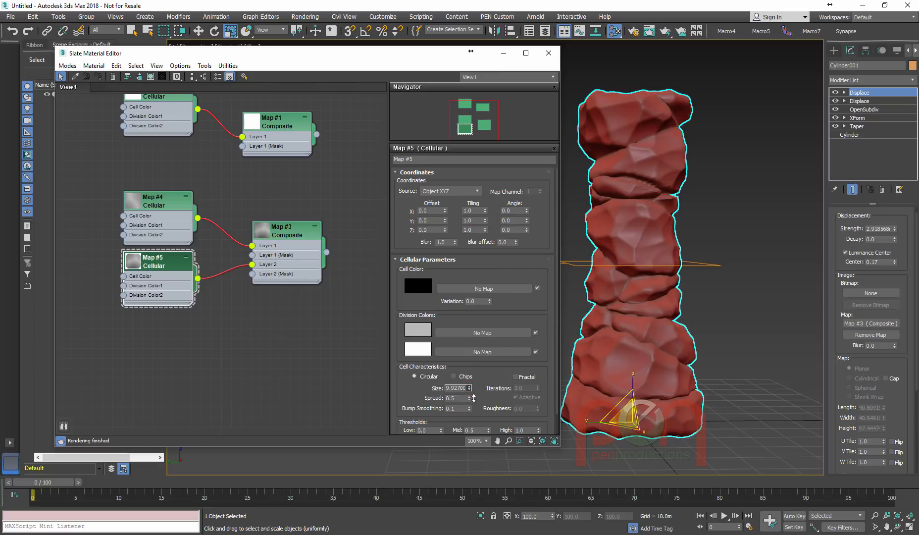
# Step: Try the Addition, Screen, Overlay and Multiply blend modes on Layer 2 of the Map #3 Composite
pyautogui.doubleClick(292, 248)
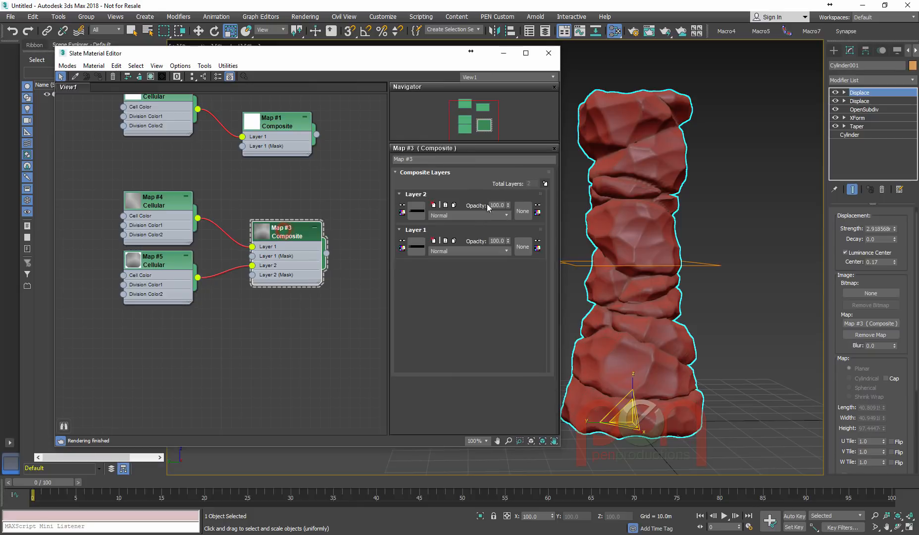
pyautogui.click(475, 214)
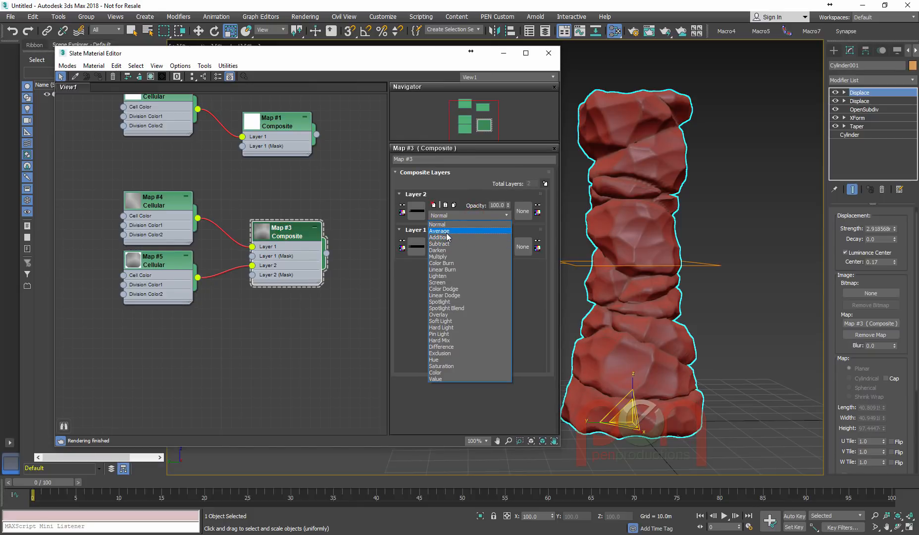
pyautogui.click(447, 239)
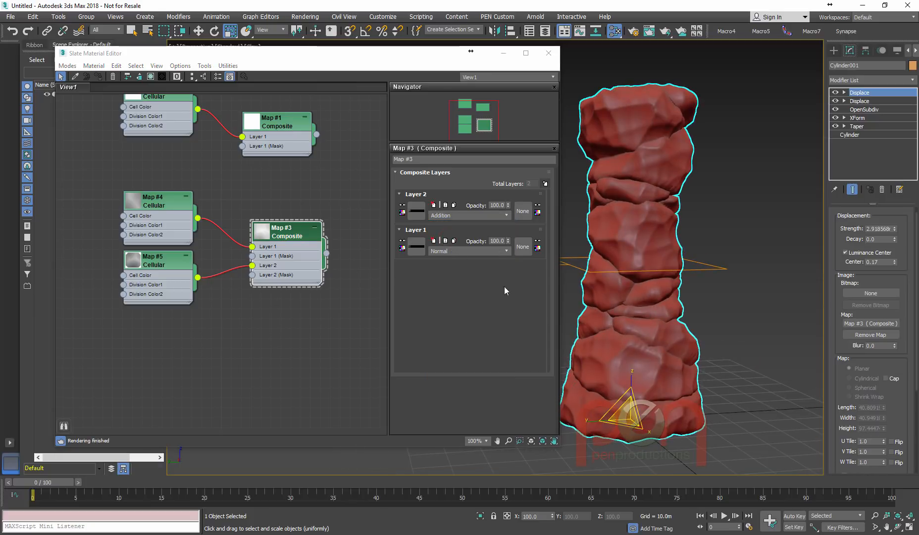
pyautogui.click(459, 216)
pyautogui.click(453, 282)
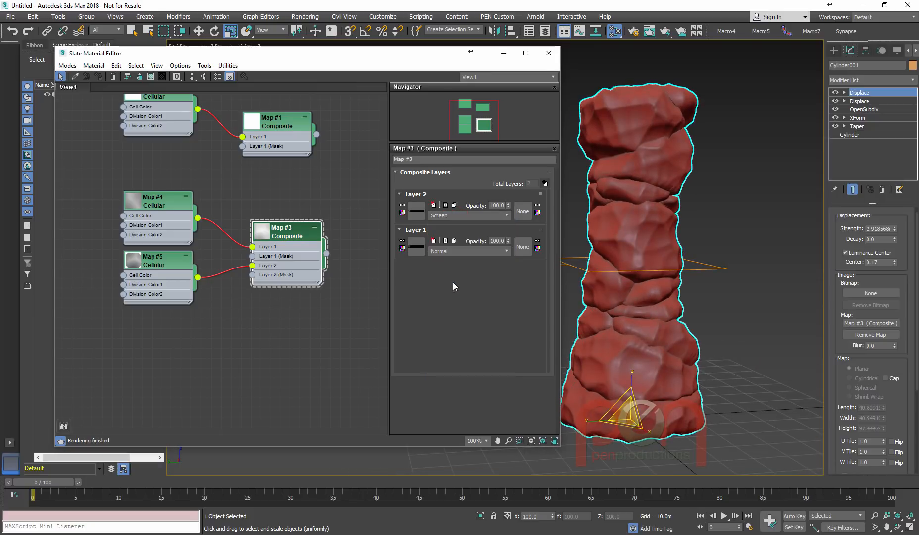
pyautogui.click(454, 215)
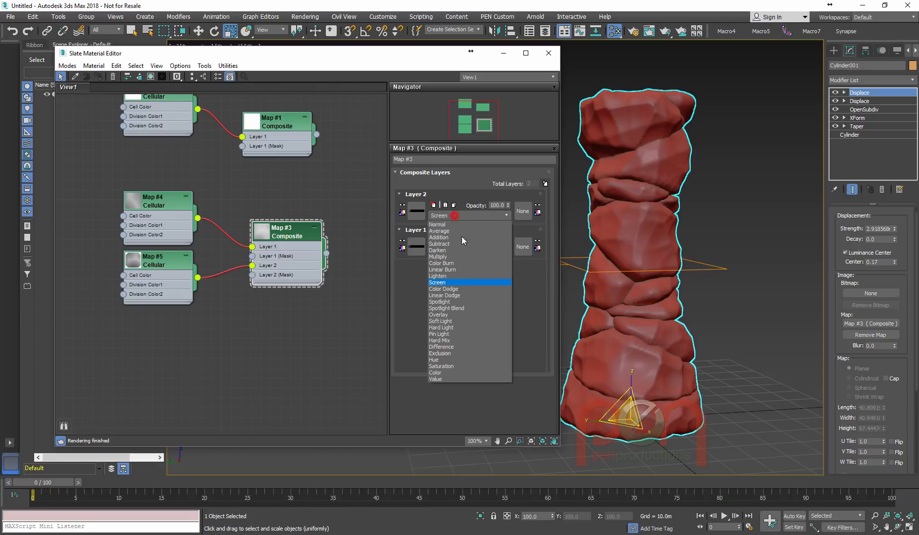
pyautogui.click(451, 314)
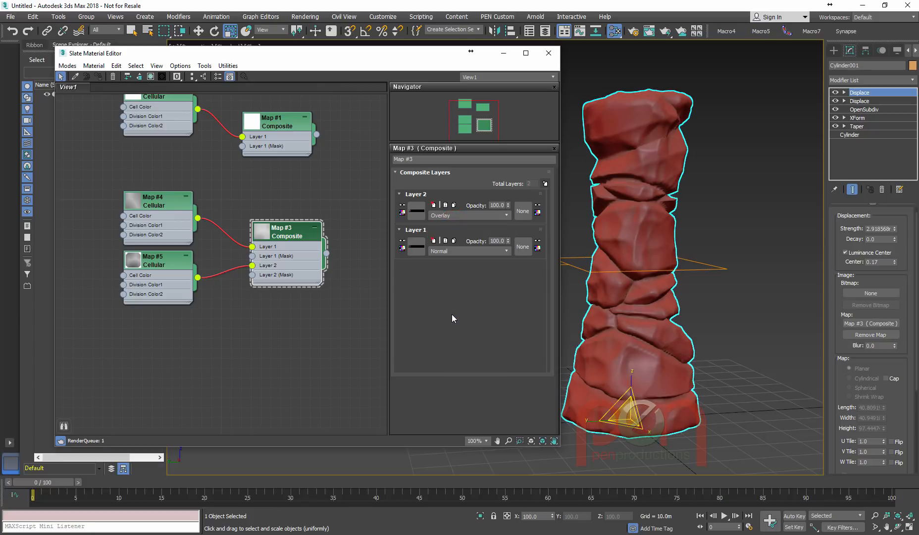
pyautogui.click(455, 216)
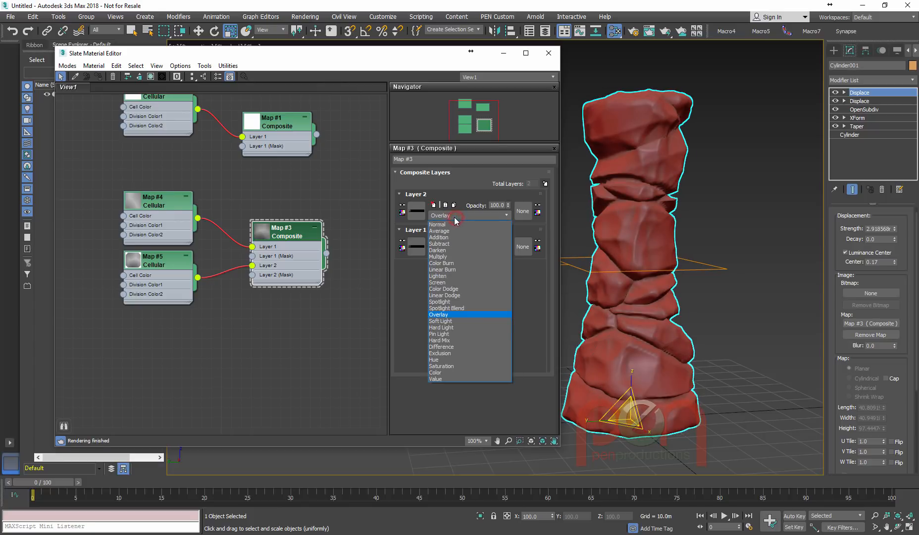
pyautogui.click(451, 257)
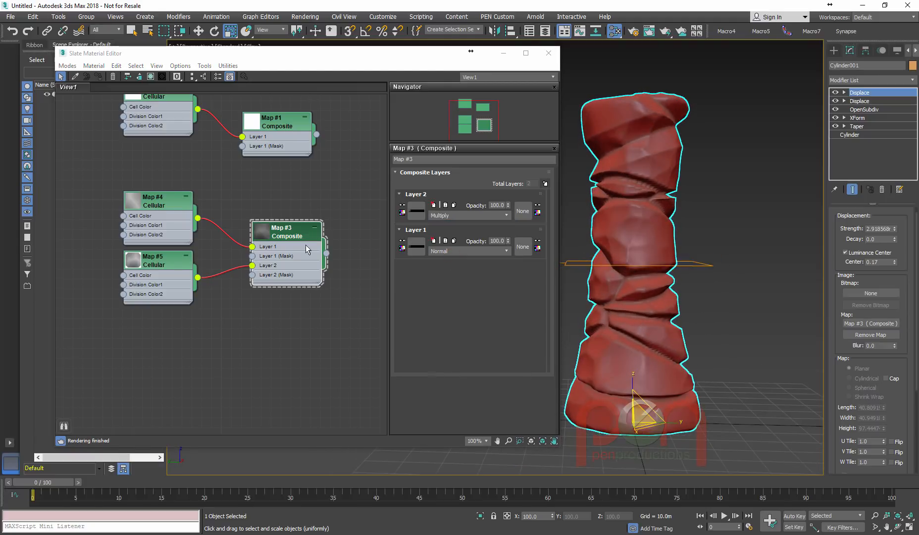
# Step: Set Layer 2 of the Map #3 Composite to Addition blending with an Opacity of 43
pyautogui.click(289, 230)
pyautogui.moveTo(510, 206); pyautogui.dragTo(507, 223)
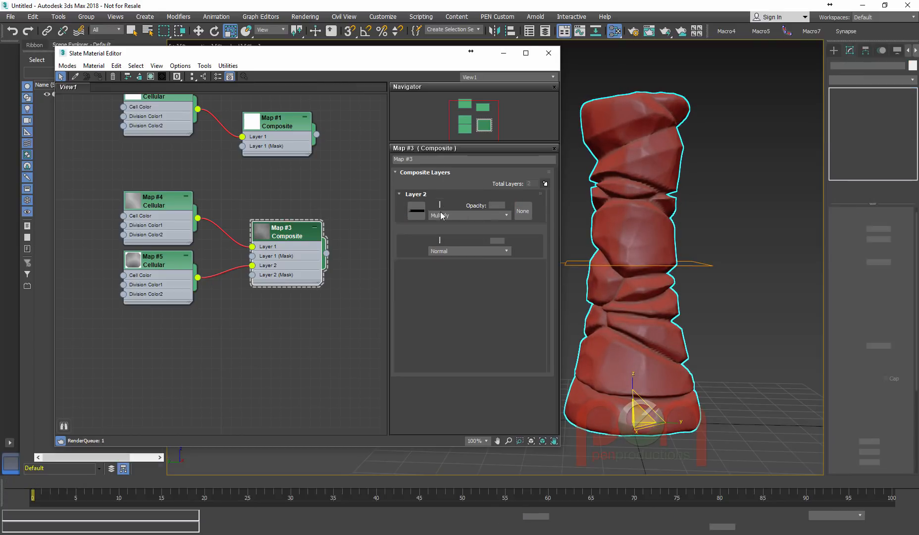
pyautogui.click(453, 216)
pyautogui.click(449, 237)
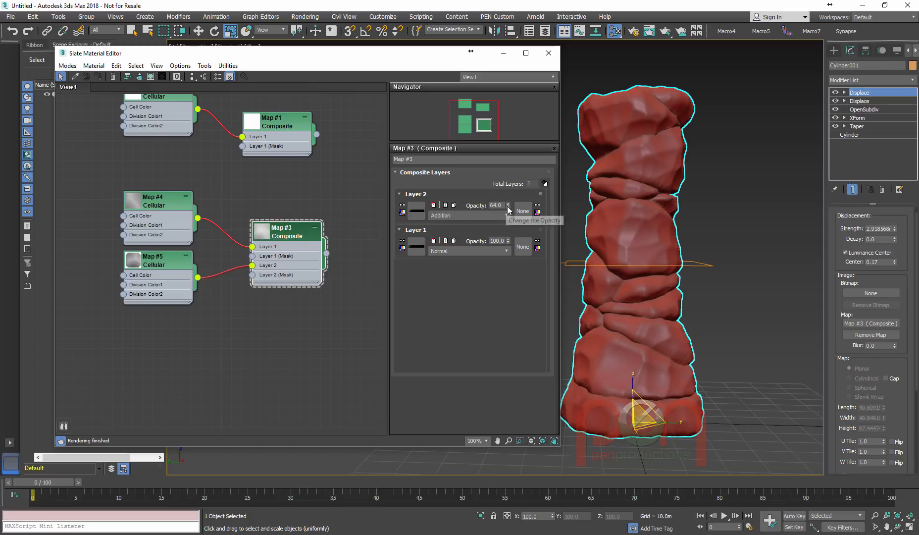
pyautogui.moveTo(508, 205); pyautogui.dragTo(504, 216)
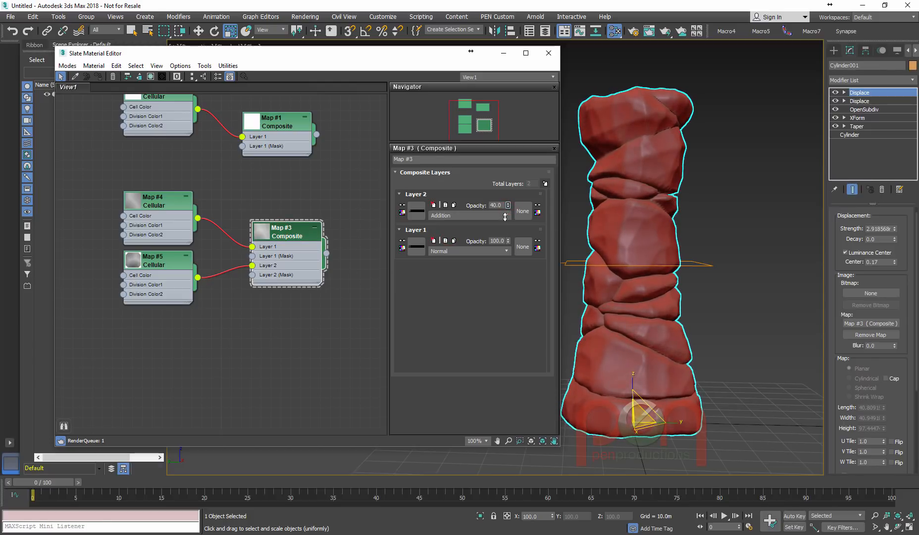
pyautogui.keyDown('alt'); pyautogui.moveTo(628, 292); pyautogui.dragTo(596, 271, button='middle'); pyautogui.keyUp('alt')
# Step: Fine-tune the cell Size of the Map #5 Cellular map feeding Layer 2
pyautogui.click(159, 263)
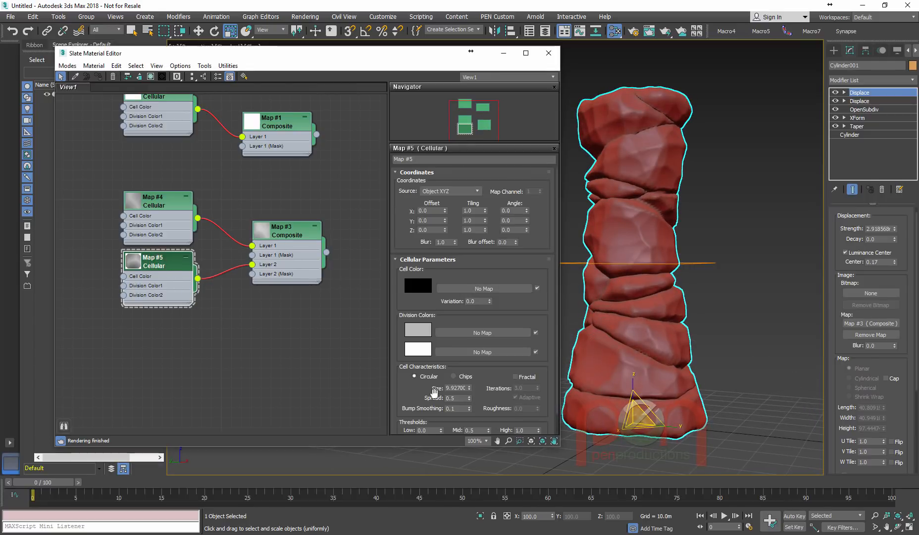
pyautogui.moveTo(469, 390); pyautogui.dragTo(475, 394)
pyautogui.moveTo(658, 275)
pyautogui.keyDown('alt'); pyautogui.mouseDown(button='middle')
pyautogui.moveTo(599, 271)
pyautogui.moveTo(655, 273)
pyautogui.mouseUp(button='middle'); pyautogui.keyUp('alt')
# Step: Add a third layer to the Map #3 Composite, connect a new Smoke map to it and align its node below the Cellular maps
pyautogui.moveTo(298, 237); pyautogui.dragTo(307, 247)
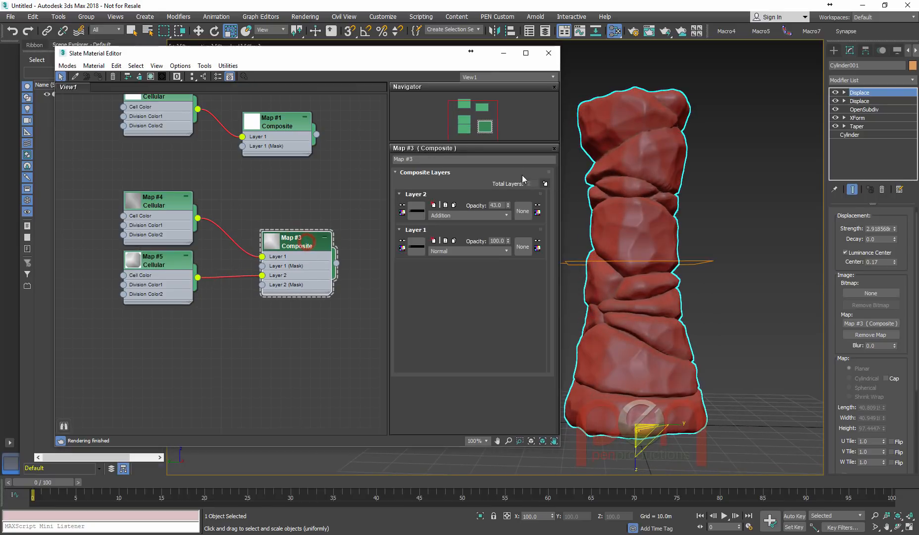
pyautogui.click(543, 185)
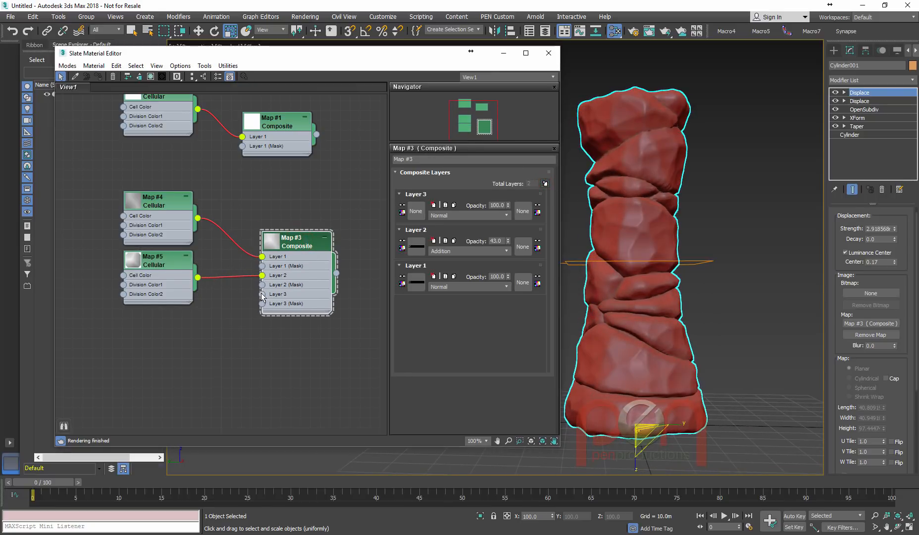
pyautogui.moveTo(262, 294); pyautogui.dragTo(197, 344)
pyautogui.moveTo(227, 346)
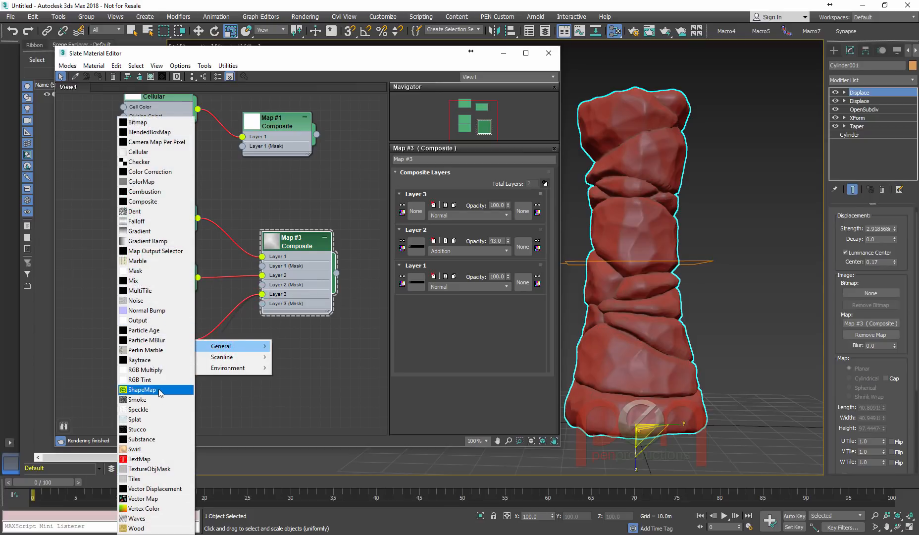
pyautogui.click(146, 399)
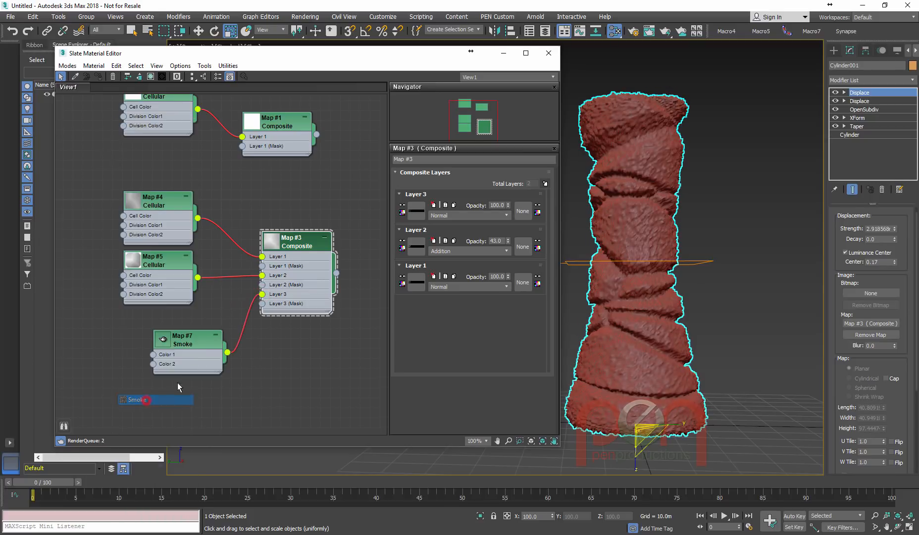
pyautogui.moveTo(191, 344); pyautogui.dragTo(162, 323)
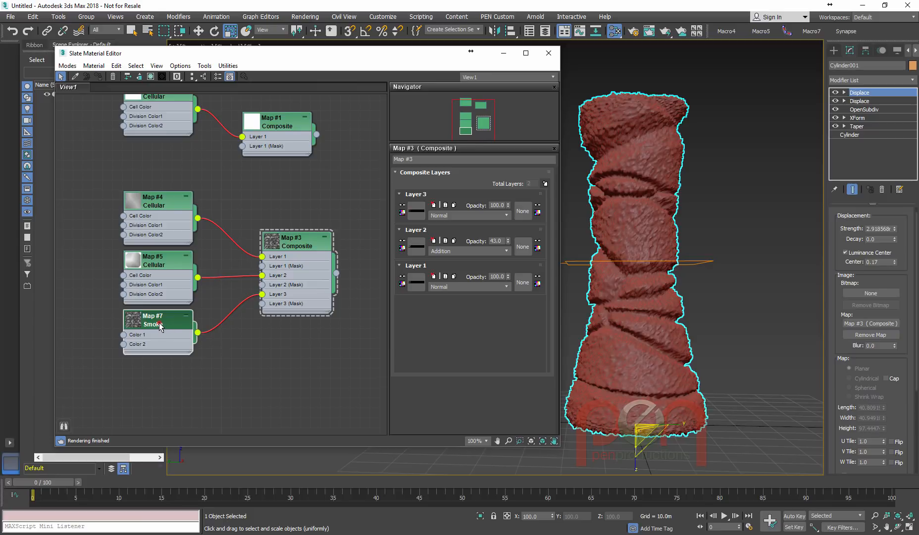
# Step: Test swapping the Smoke map's two colors, restore their order, and increase its Size to about 14.816
pyautogui.doubleClick(160, 323)
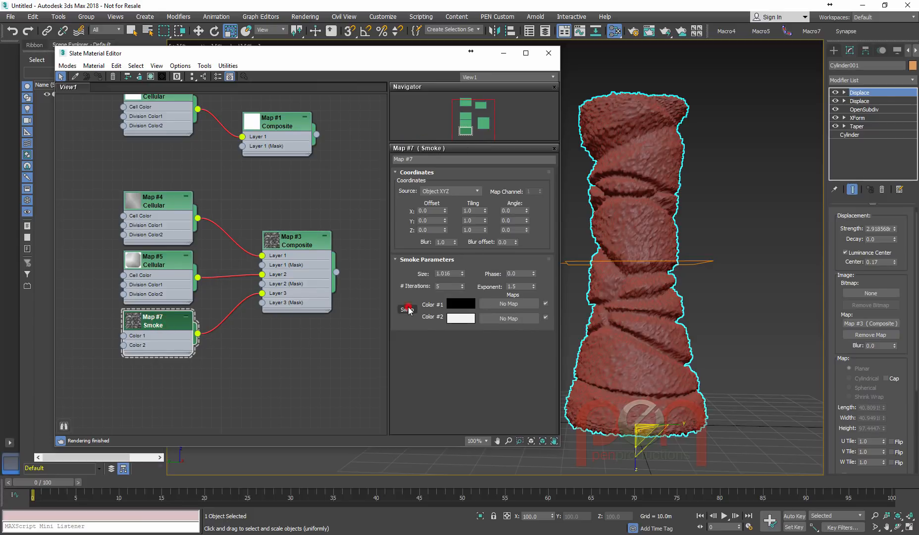
pyautogui.click(407, 309)
pyautogui.click(407, 309)
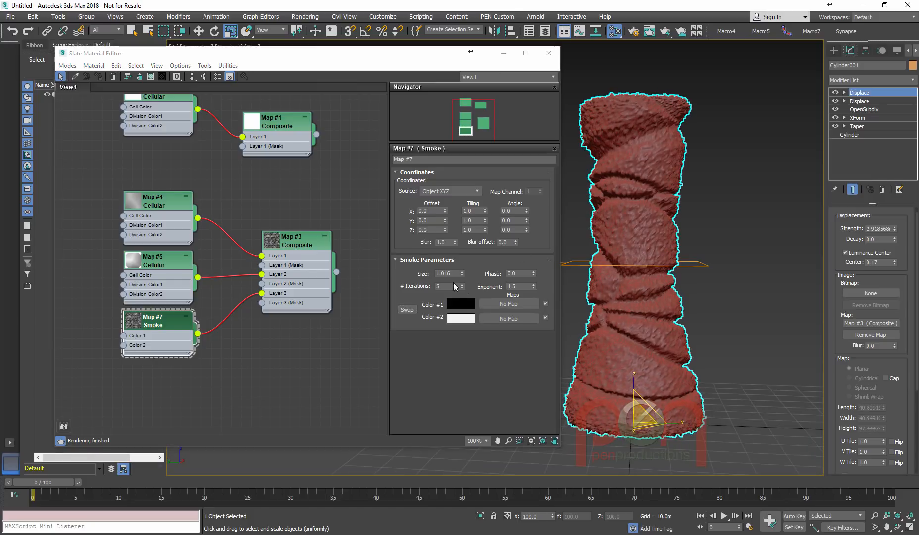
pyautogui.moveTo(462, 273); pyautogui.dragTo(461, 202)
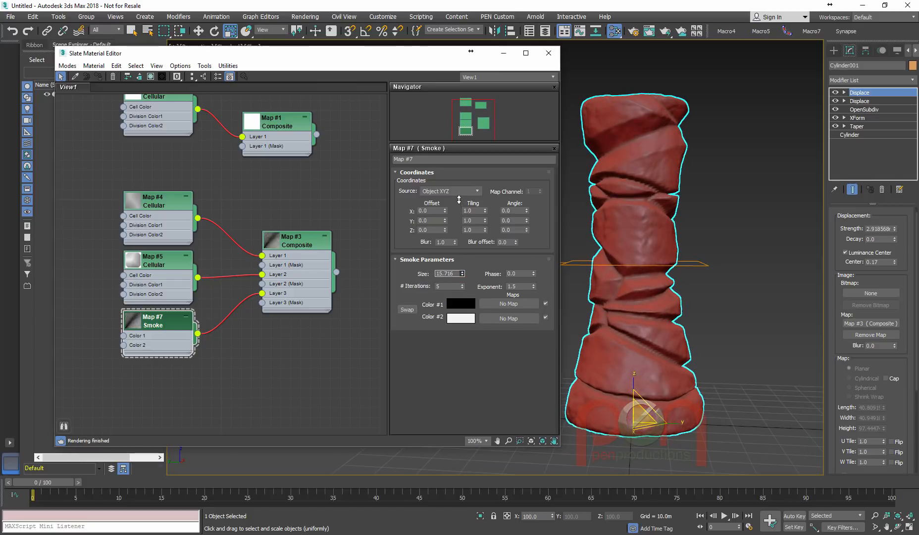
# Step: Set Layer 3 of the Map #3 Composite to Subtract blending, comparing it with Addition on the column
pyautogui.click(298, 242)
pyautogui.doubleClick(312, 246)
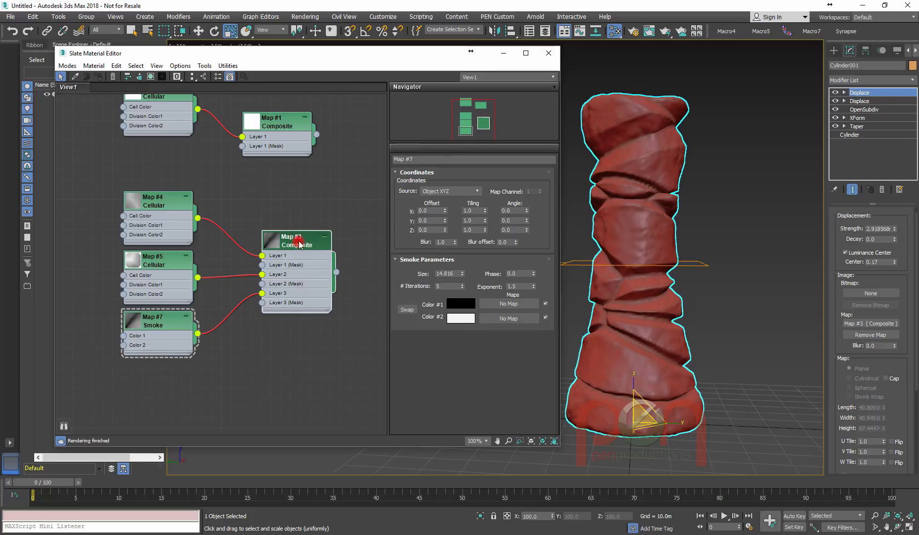
pyautogui.click(506, 216)
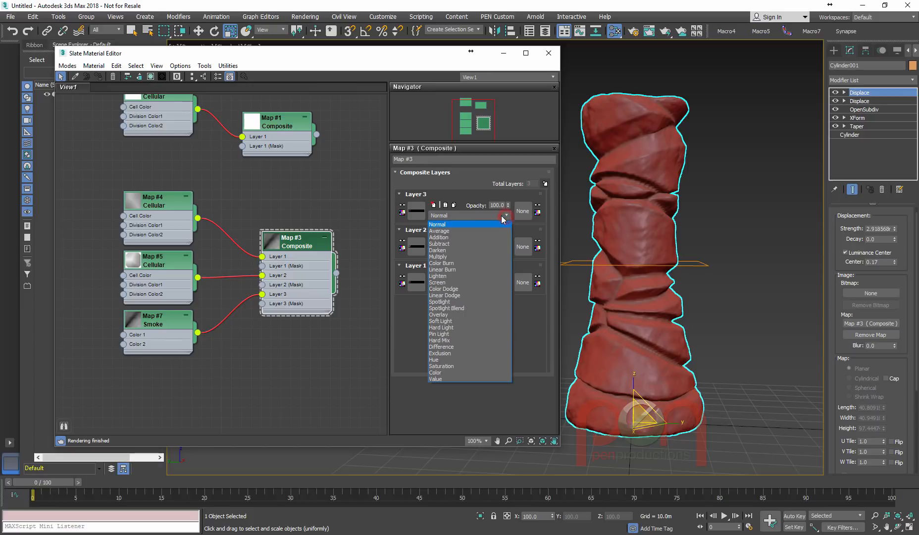
pyautogui.click(459, 243)
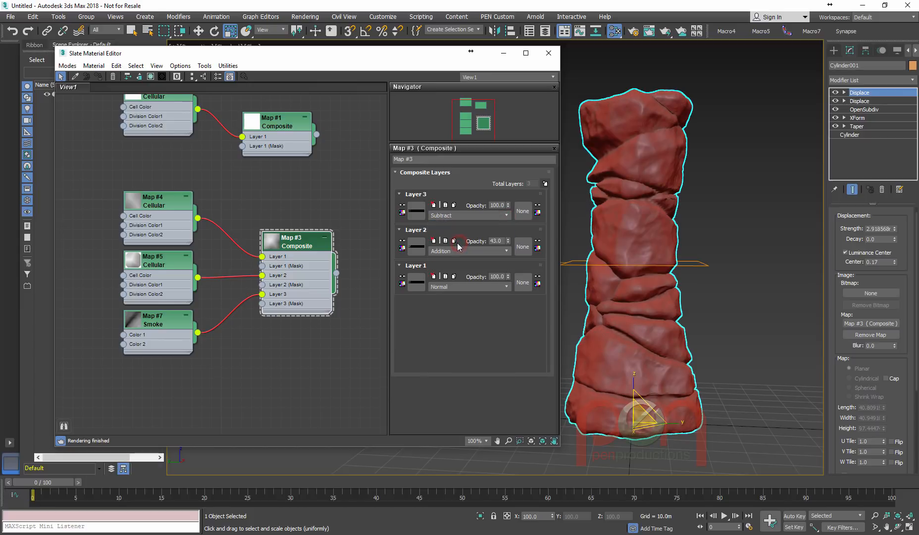
pyautogui.click(506, 215)
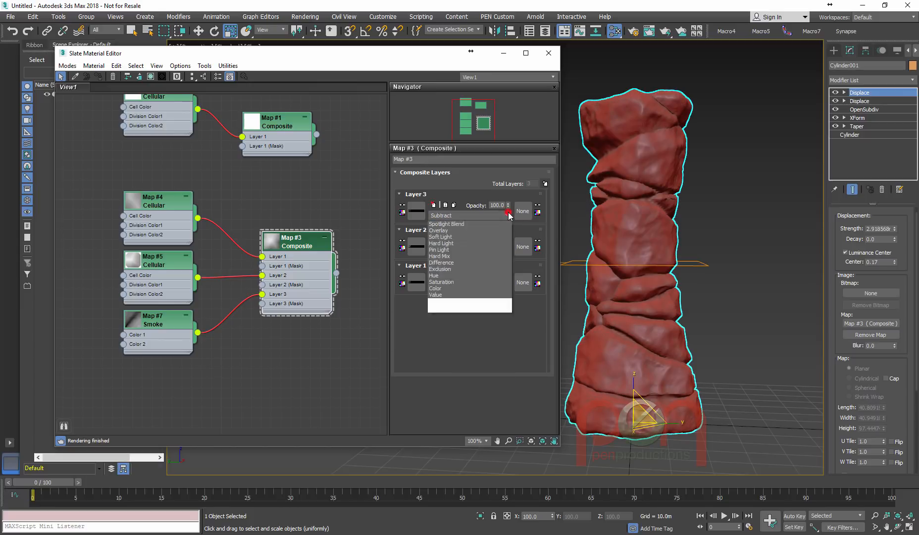
pyautogui.click(465, 239)
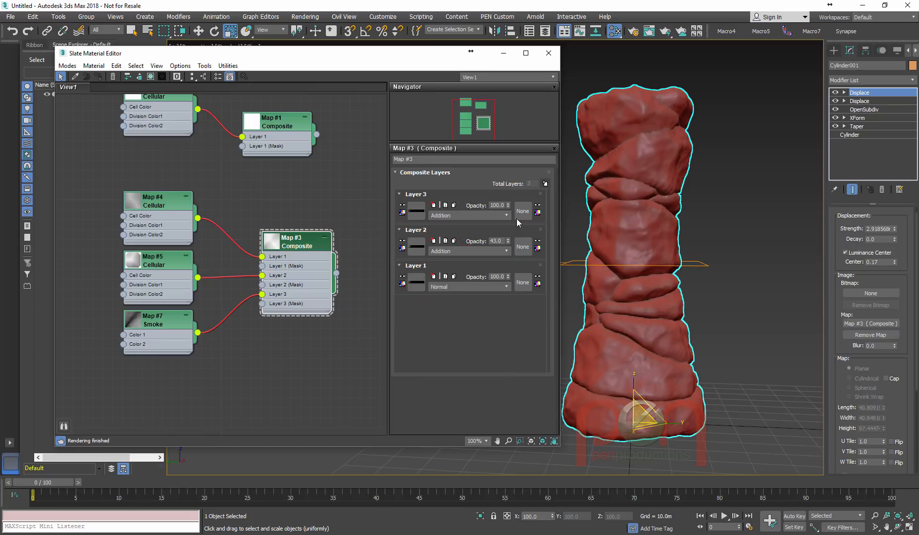
pyautogui.click(506, 215)
pyautogui.click(470, 244)
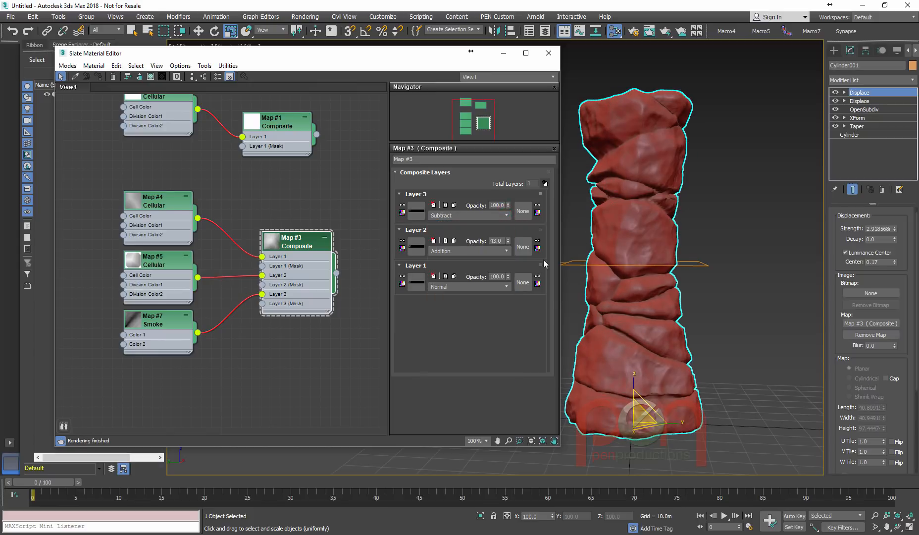
pyautogui.keyDown('alt'); pyautogui.moveTo(583, 266); pyautogui.dragTo(576, 248, button='middle'); pyautogui.keyUp('alt')
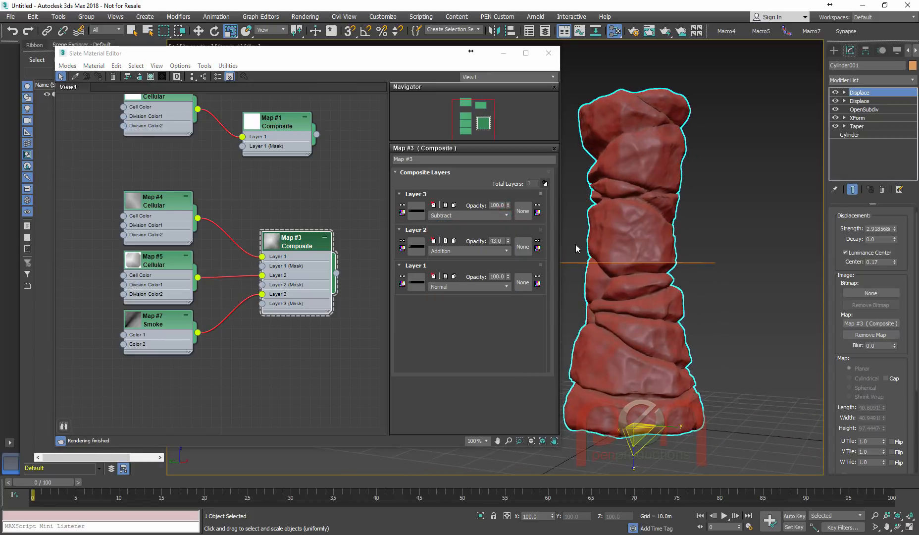
# Step: Try Screen blending on Layer 3 of the Map #3 Composite and check its effect on the column
pyautogui.click(506, 215)
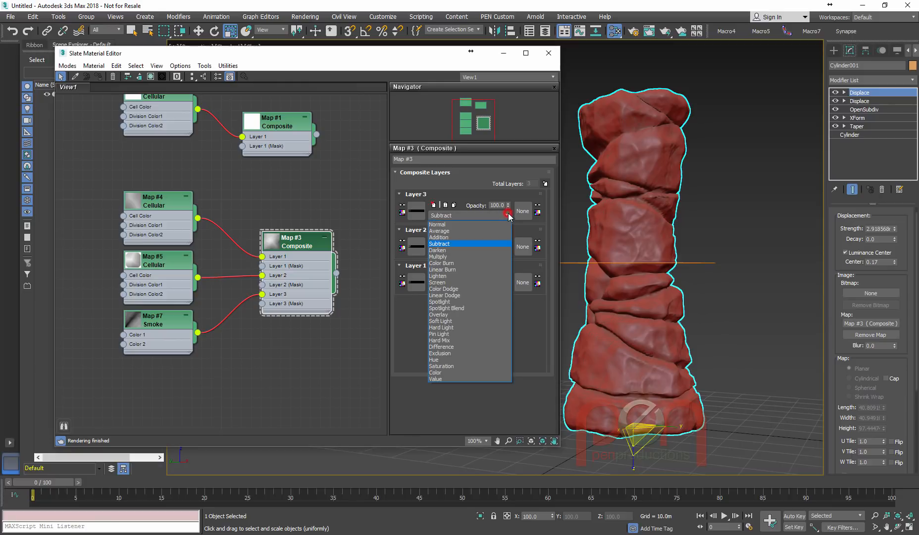
pyautogui.click(464, 282)
pyautogui.moveTo(644, 275)
pyautogui.keyDown('alt'); pyautogui.mouseDown(button='middle')
pyautogui.moveTo(614, 269)
pyautogui.moveTo(644, 271)
pyautogui.mouseUp(button='middle'); pyautogui.keyUp('alt')
# Step: Set the Size of the Map #7 Smoke map to about 14.516 and swap its two colors
pyautogui.doubleClick(172, 320)
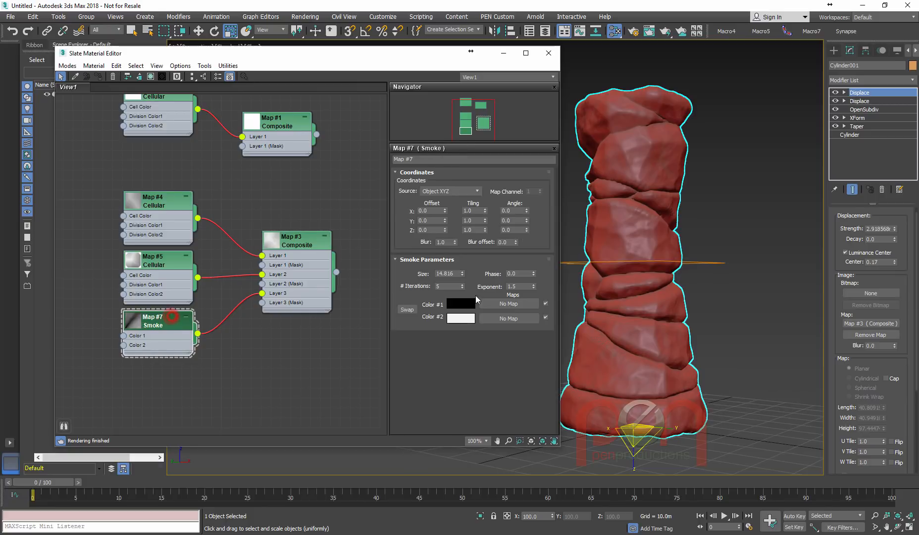
pyautogui.moveTo(462, 275); pyautogui.dragTo(462, 273)
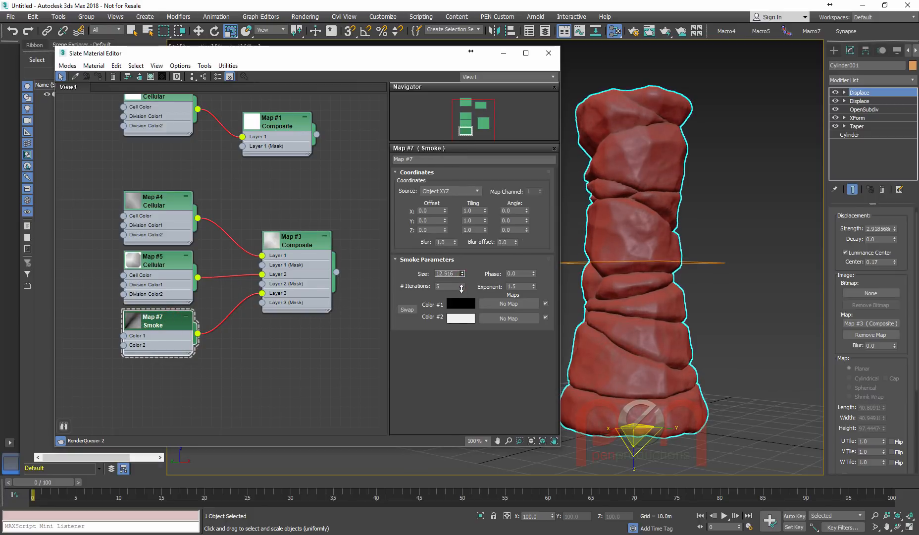
pyautogui.click(407, 310)
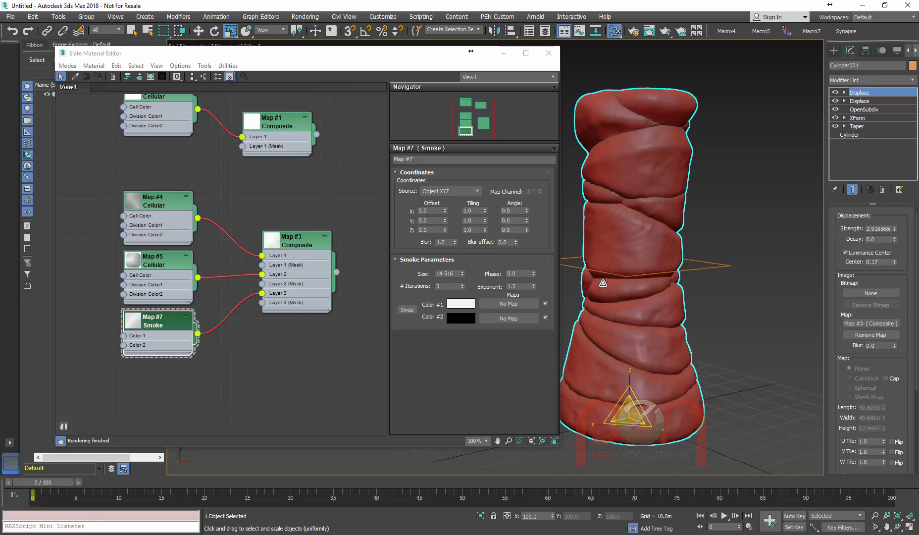
# Step: Set Layer 3 of the Map #3 Composite to Overlay blending
pyautogui.doubleClick(298, 239)
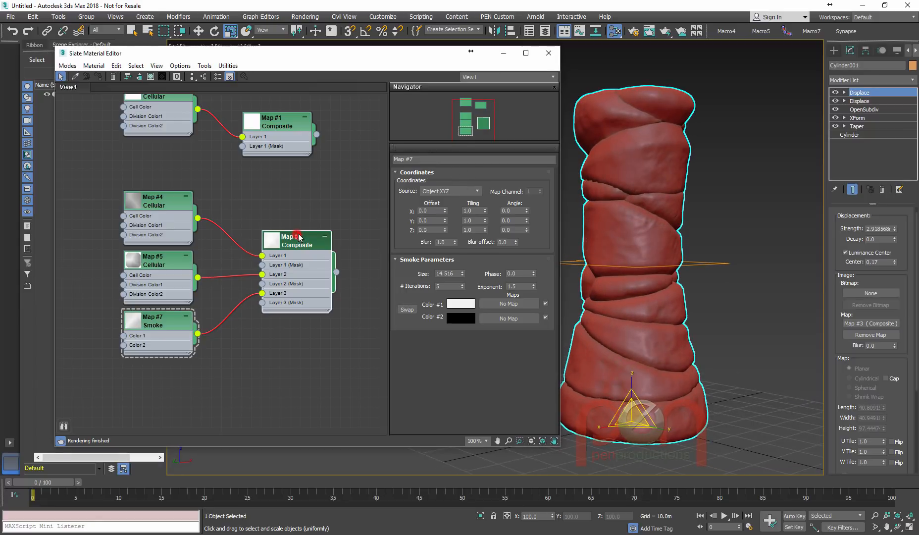
pyautogui.click(461, 216)
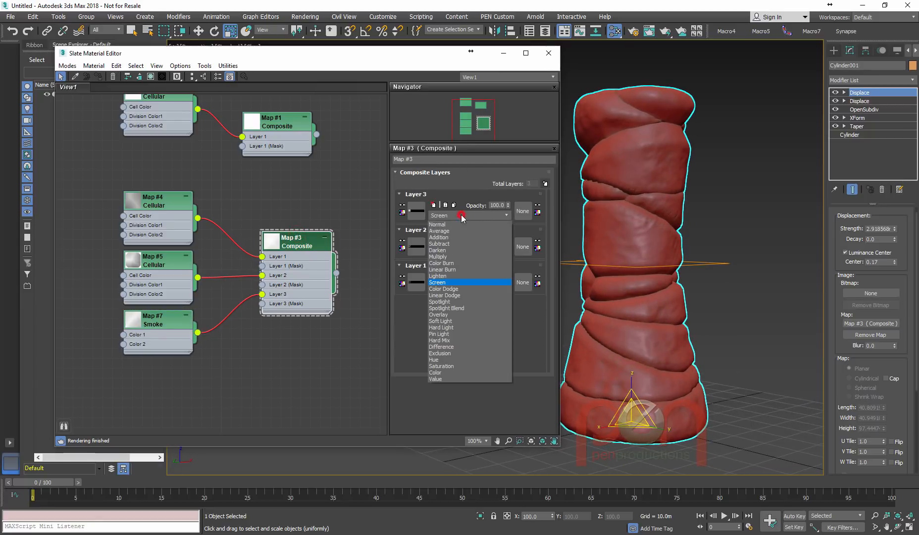
pyautogui.click(445, 314)
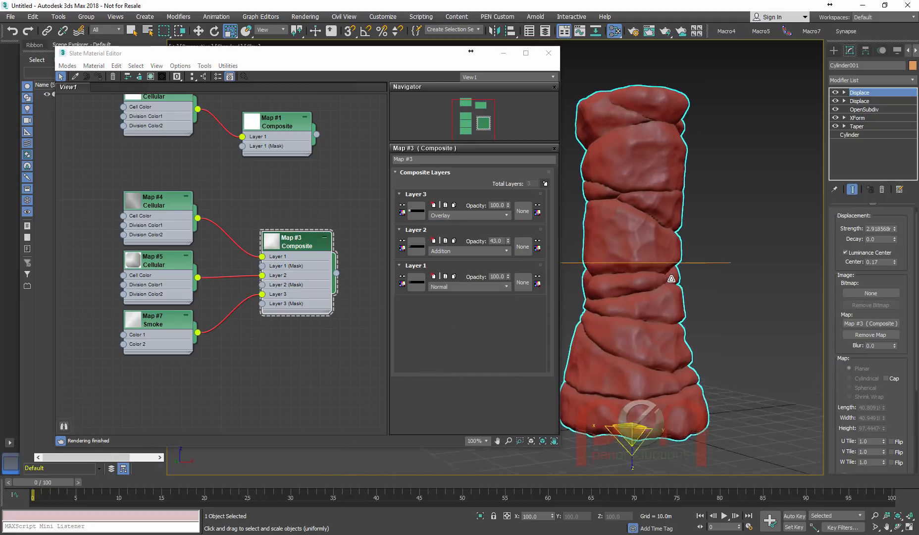
# Step: Set the OpenSubdiv modifier's Iterations to 6 and inspect the column's creases up close
pyautogui.click(863, 110)
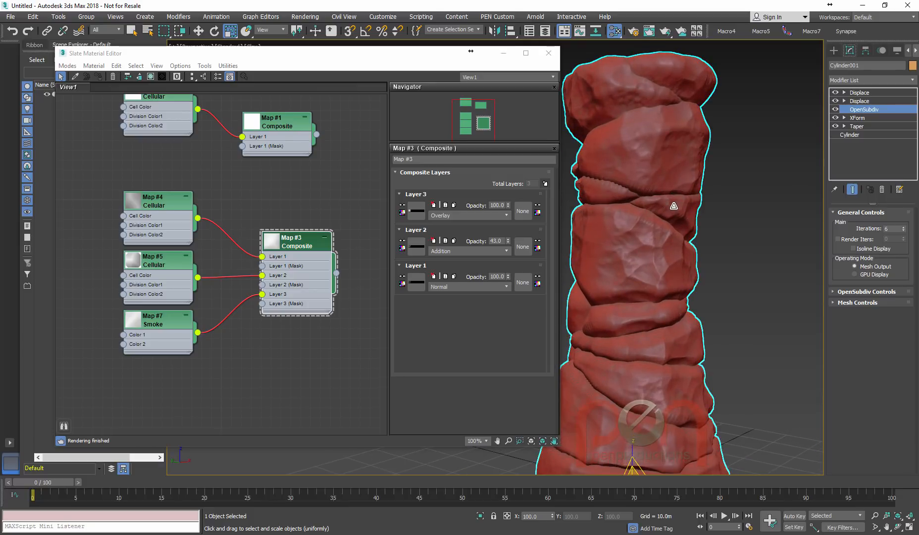
pyautogui.scroll(2, 668, 193)
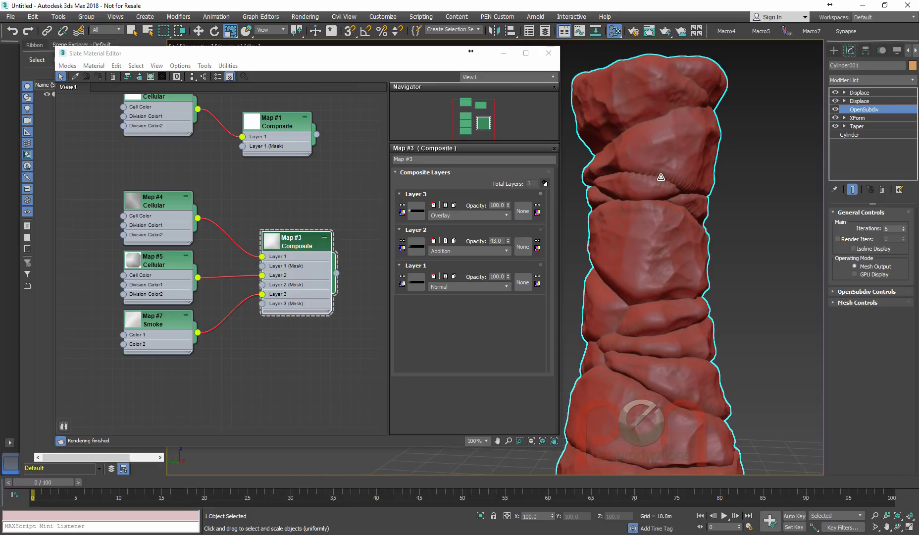
pyautogui.scroll(4, 666, 177)
pyautogui.scroll(-5, 666, 176)
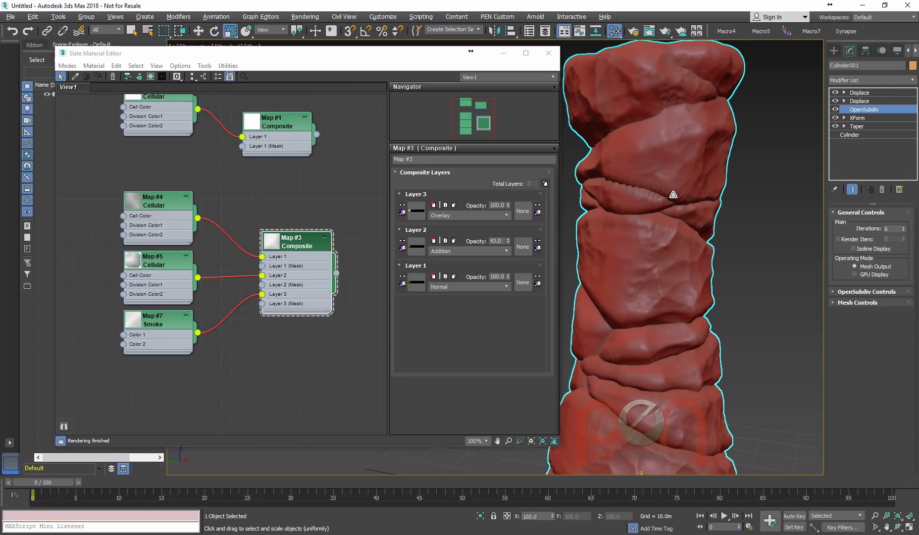
pyautogui.click(860, 100)
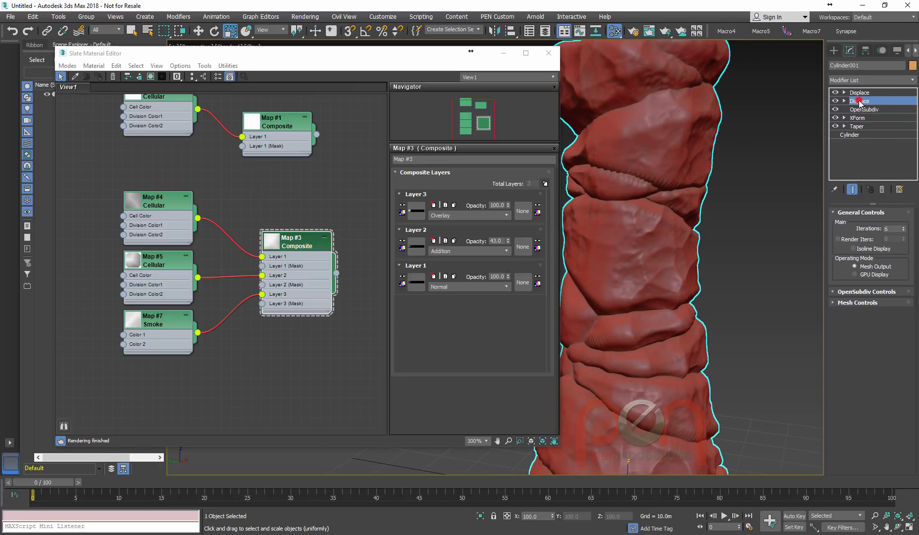
pyautogui.scroll(-3, 728, 205)
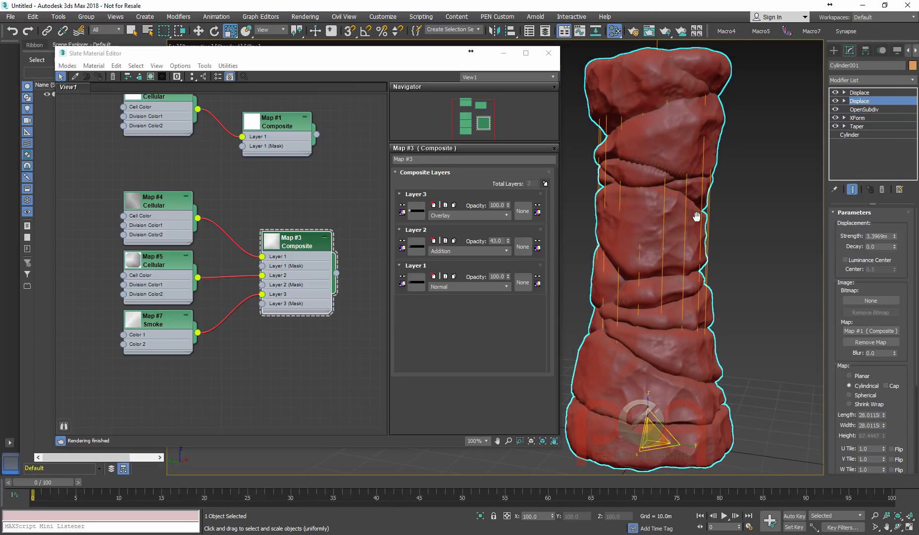
pyautogui.keyDown('alt'); pyautogui.moveTo(697, 216); pyautogui.dragTo(699, 214, button='middle'); pyautogui.keyUp('alt')
pyautogui.write('xrelax')
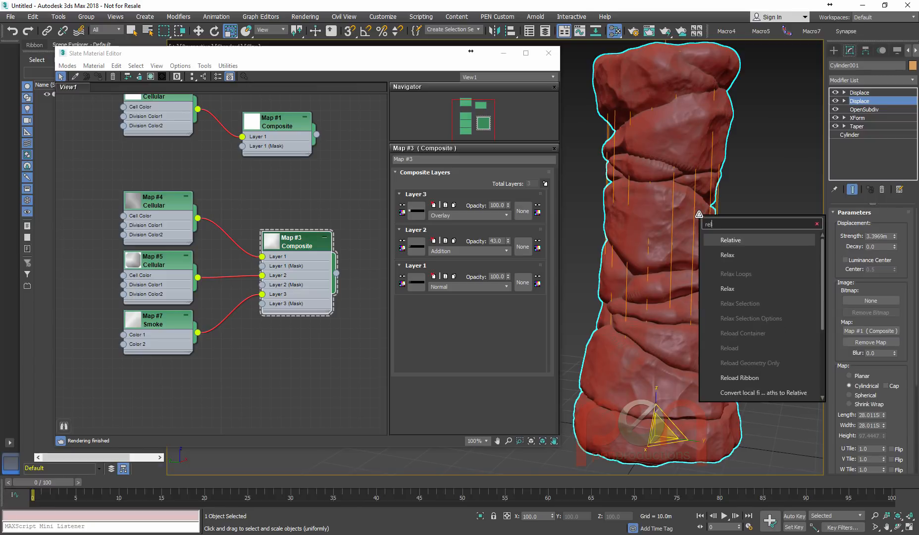
pyautogui.press('Escape')
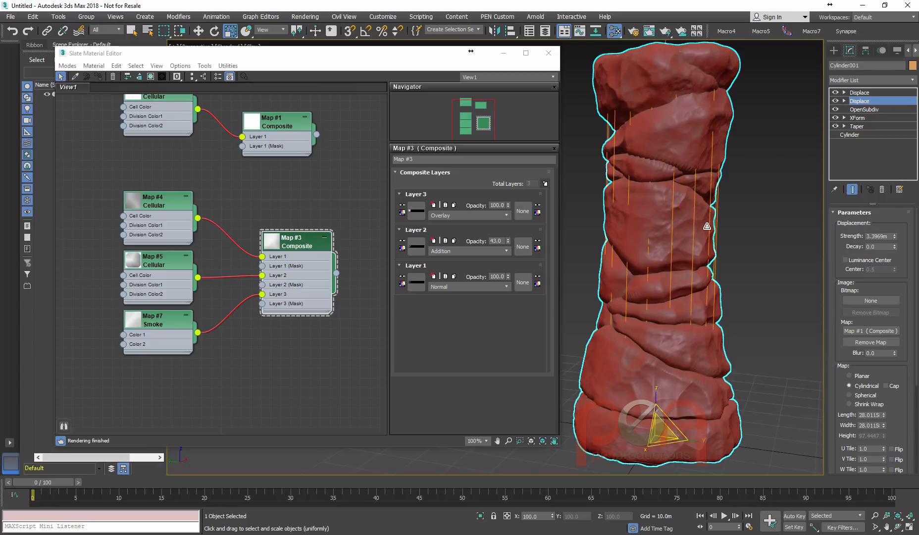
# Step: Add a Relax modifier directly above the lower Displace modifier in the column's stack
pyautogui.click(872, 110)
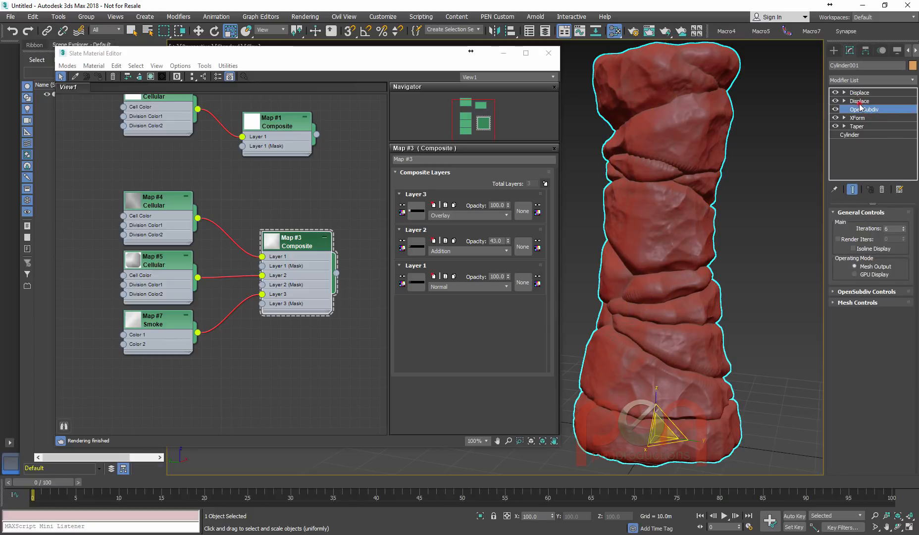
pyautogui.click(860, 100)
pyautogui.write('xrel')
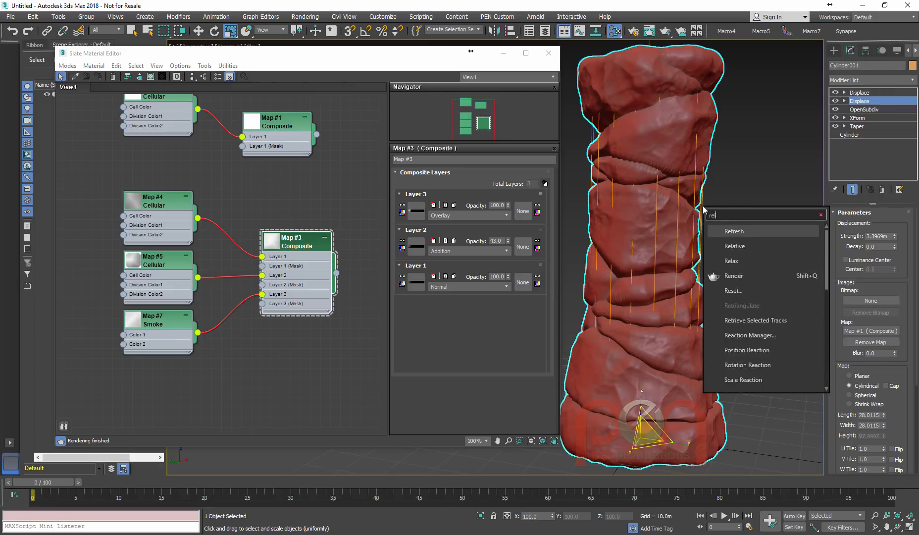
pyautogui.write('ax')
pyautogui.click(733, 263)
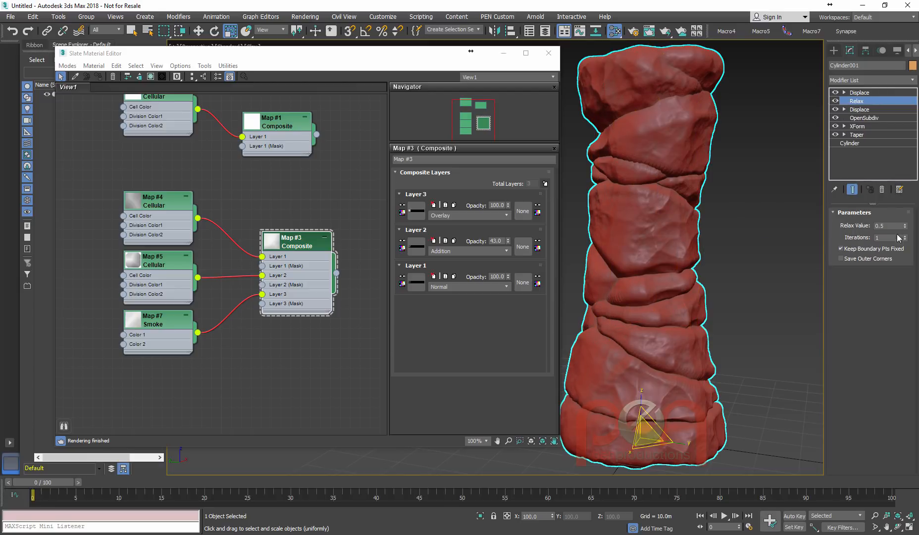
# Step: Set the Relax modifier's Iterations to 12 and check the smoothed creases around the column
pyautogui.doubleClick(884, 238)
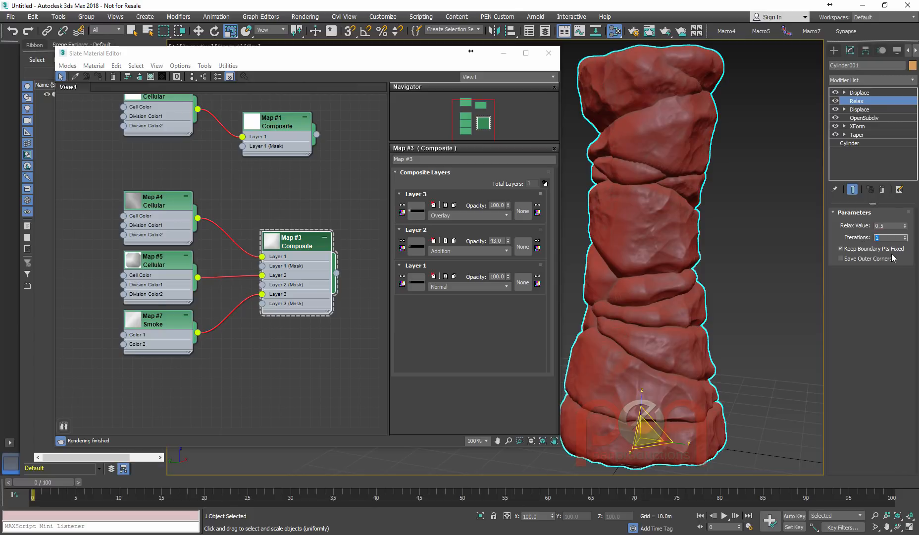
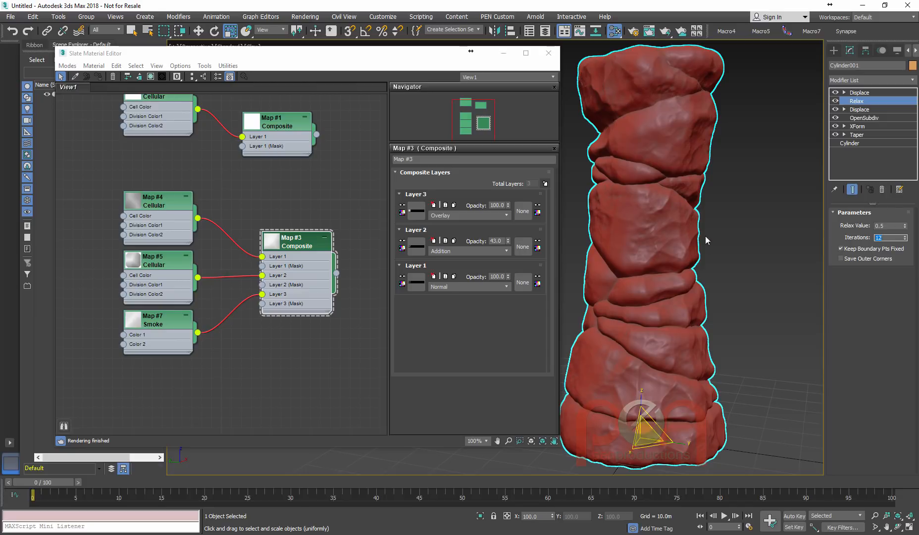
pyautogui.keyDown('alt'); pyautogui.moveTo(685, 243); pyautogui.dragTo(665, 248, button='middle'); pyautogui.keyUp('alt')
pyautogui.moveTo(692, 199)
pyautogui.keyDown('alt'); pyautogui.mouseDown(button='middle')
pyautogui.moveTo(701, 240)
pyautogui.moveTo(700, 202)
pyautogui.mouseUp(button='middle'); pyautogui.keyUp('alt')
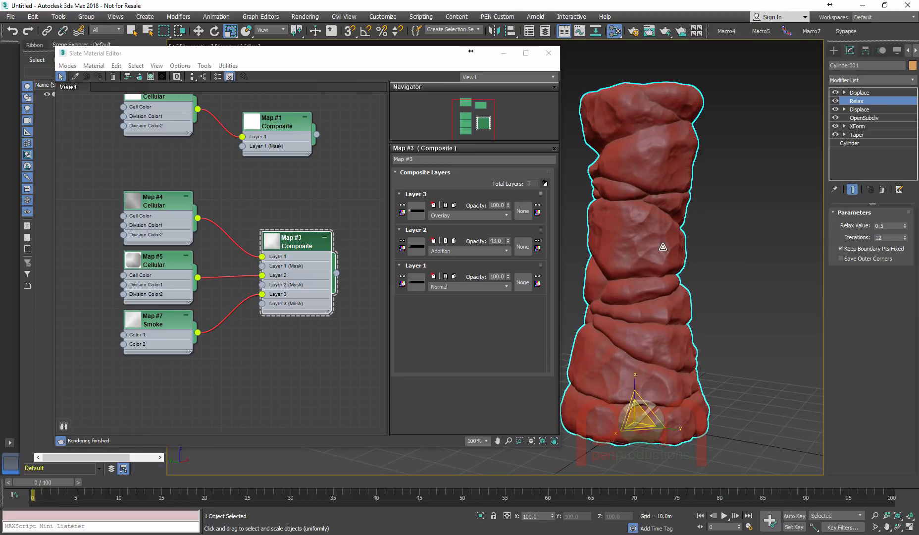
pyautogui.keyDown('alt'); pyautogui.moveTo(662, 246); pyautogui.dragTo(669, 236, button='middle'); pyautogui.keyUp('alt')
# Step: Increase the upper Displace modifier's Strength to about 3.386 and its luminance Center to 0.315
pyautogui.click(859, 92)
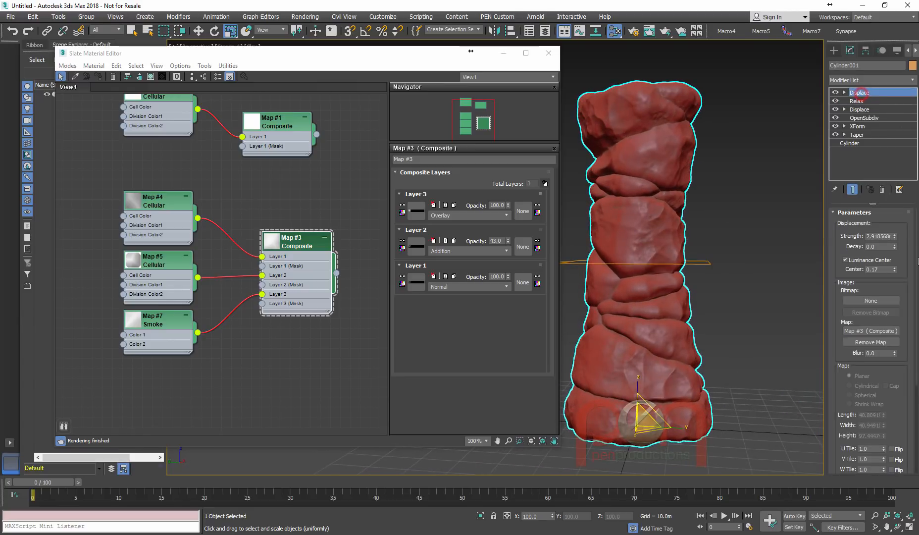
pyautogui.moveTo(896, 235); pyautogui.dragTo(895, 228)
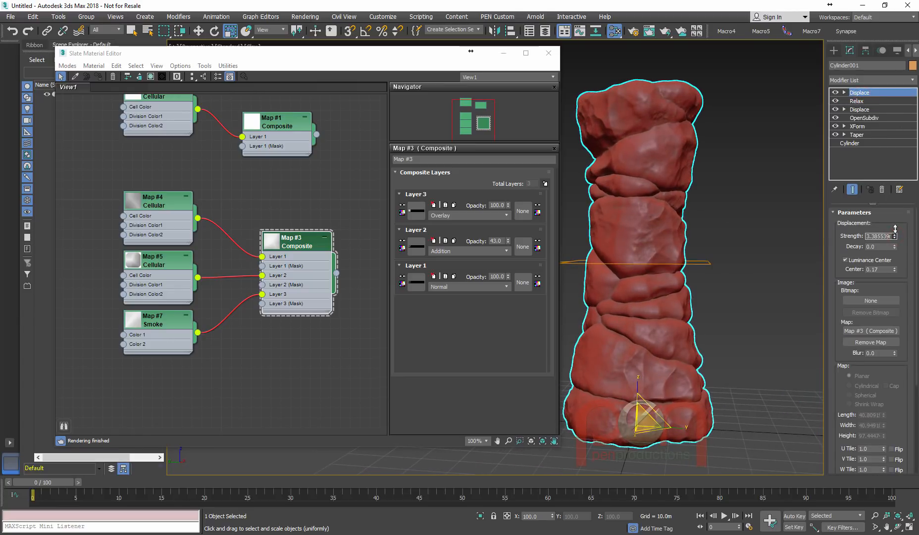
pyautogui.keyDown('alt'); pyautogui.moveTo(703, 260); pyautogui.dragTo(679, 268, button='middle'); pyautogui.keyUp('alt')
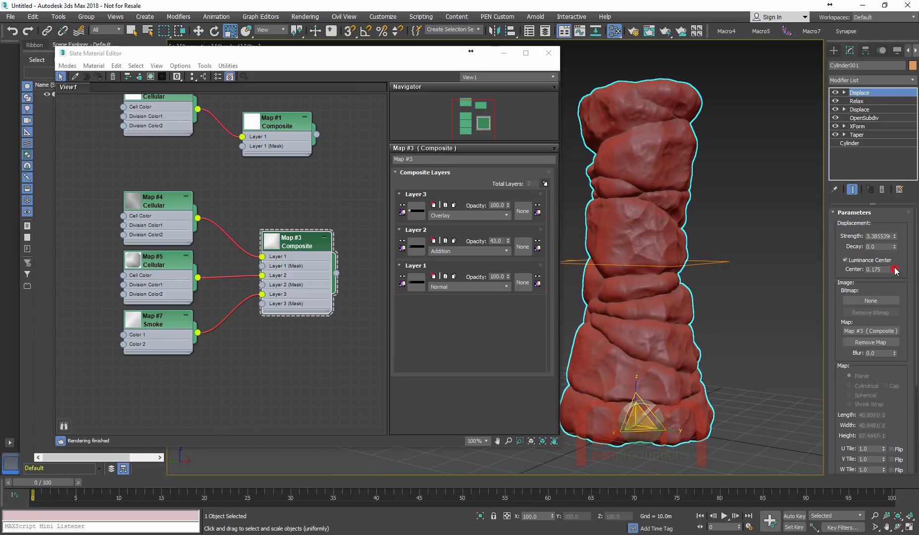
pyautogui.moveTo(895, 270)
pyautogui.mouseDown()
pyautogui.moveTo(900, 180)
pyautogui.moveTo(906, 255)
pyautogui.mouseUp()
pyautogui.keyDown('alt'); pyautogui.moveTo(761, 260); pyautogui.dragTo(621, 232, button='middle'); pyautogui.keyUp('alt')
pyautogui.scroll(-3, 668, 253)
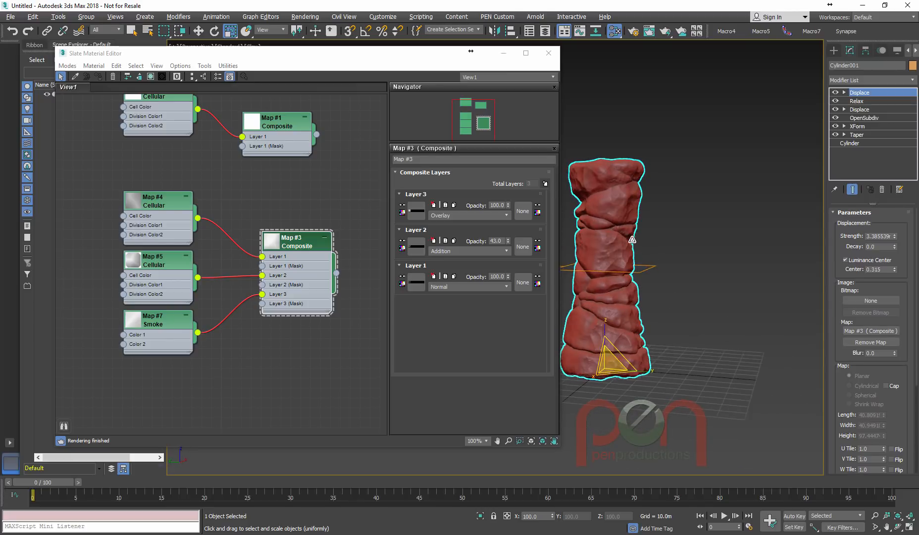
# Step: Close the Slate Material Editor and set the OpenSubdiv modifier's Iterations to 5
pyautogui.click(549, 55)
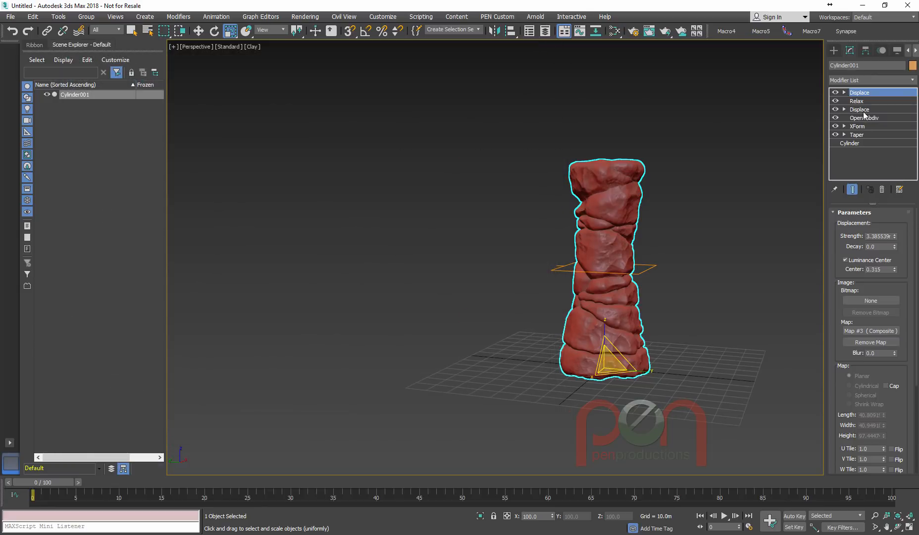
pyautogui.click(865, 118)
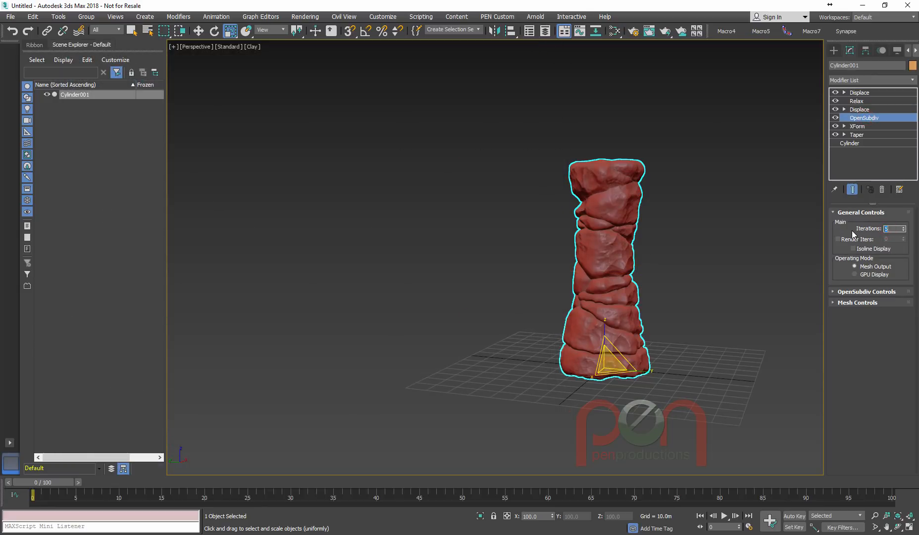
pyautogui.keyDown('alt'); pyautogui.moveTo(641, 240); pyautogui.dragTo(681, 310, button='middle'); pyautogui.keyUp('alt')
# Step: Stretch the XForm gizmo along its Y axis to turn the column into a wide rock
pyautogui.click(870, 126)
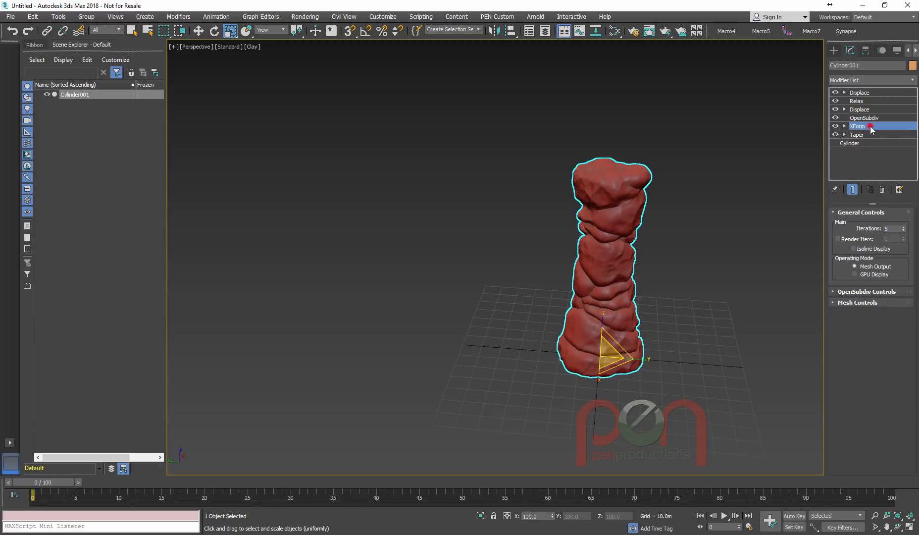
pyautogui.keyDown('alt'); pyautogui.moveTo(646, 254); pyautogui.dragTo(616, 270, button='middle'); pyautogui.keyUp('alt')
pyautogui.press('1')
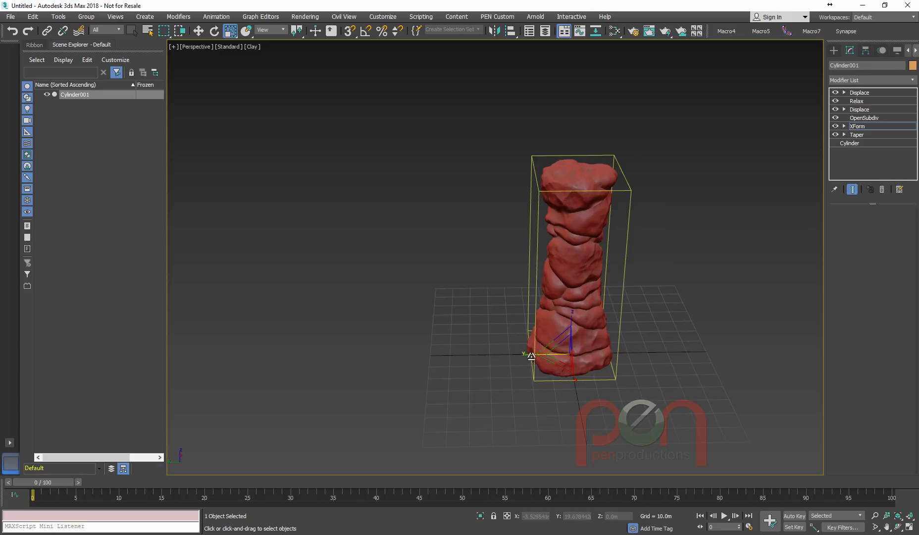
pyautogui.moveTo(528, 355); pyautogui.dragTo(439, 345)
# Step: Set the base cylinder's Sides to 12 and inspect the wide rock from several angles
pyautogui.click(850, 143)
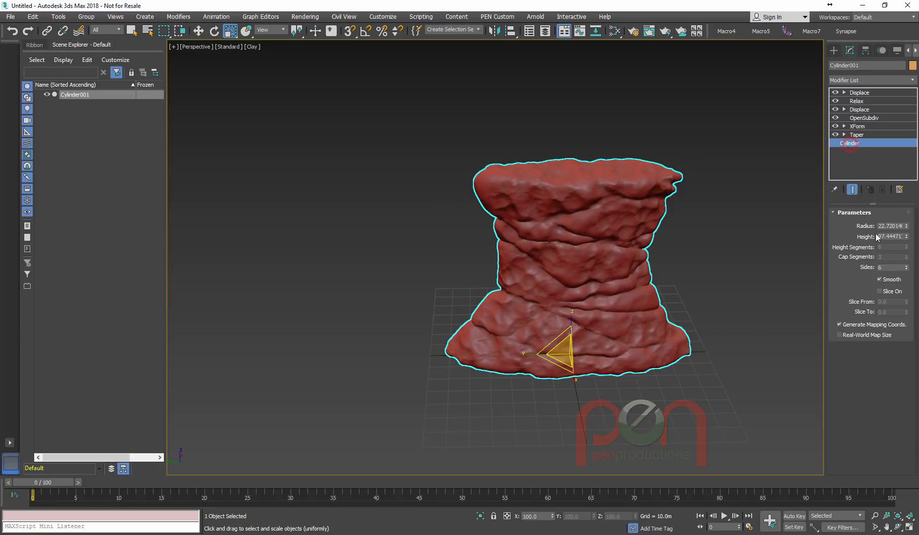
pyautogui.click(887, 268)
pyautogui.write('5')
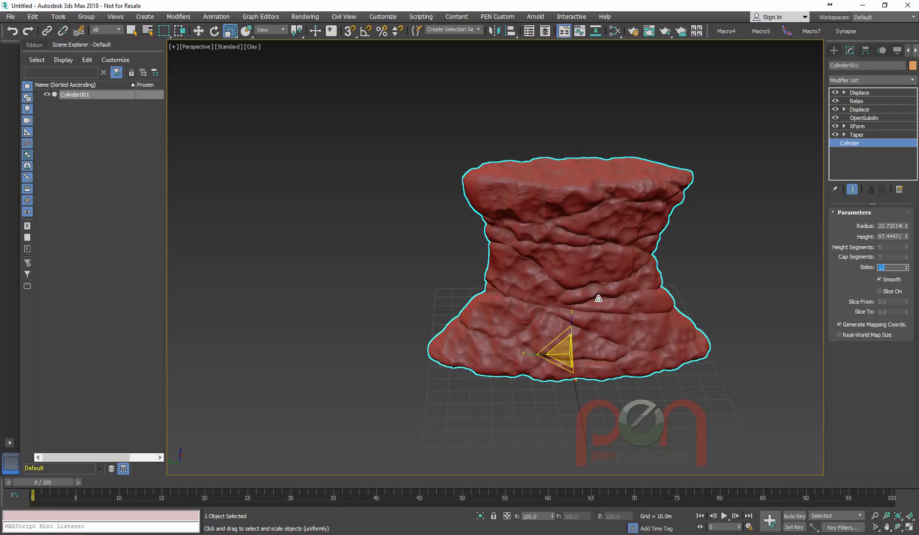
pyautogui.keyDown('alt'); pyautogui.moveTo(643, 316); pyautogui.dragTo(602, 286, button='middle'); pyautogui.keyUp('alt')
pyautogui.scroll(1, 630, 296)
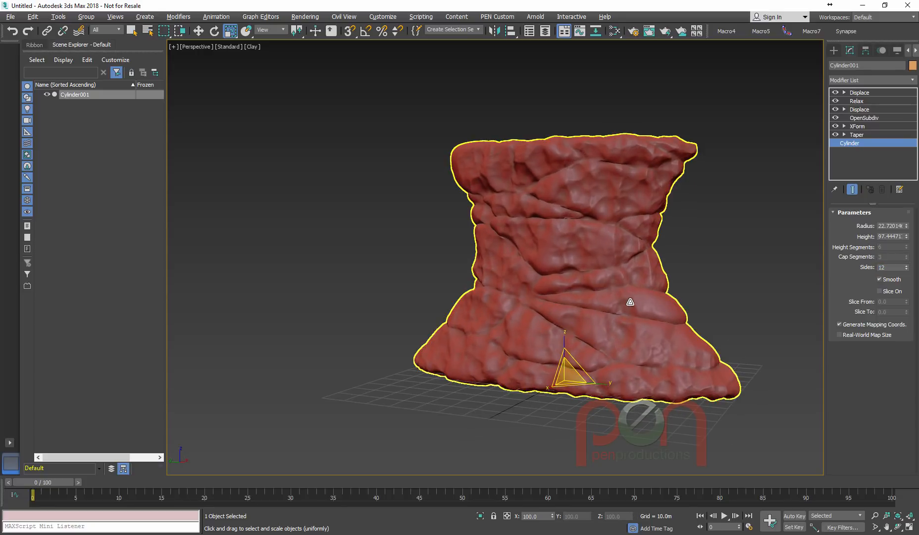
pyautogui.press('F4')
pyautogui.press('F4')
pyautogui.keyDown('alt'); pyautogui.moveTo(684, 319); pyautogui.dragTo(720, 342, button='middle'); pyautogui.keyUp('alt')
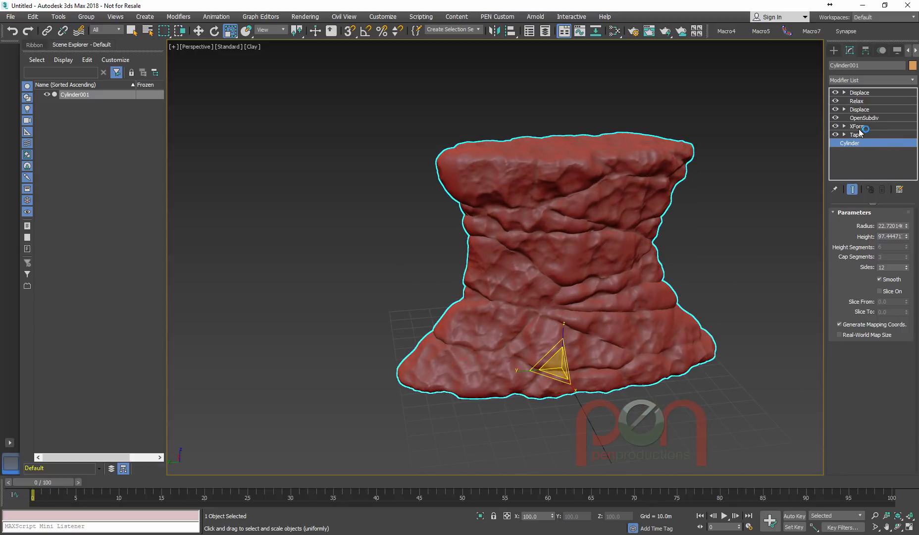
# Step: Scale the XForm gizmo down to about 46 percent along its Y axis to narrow the rock
pyautogui.click(857, 126)
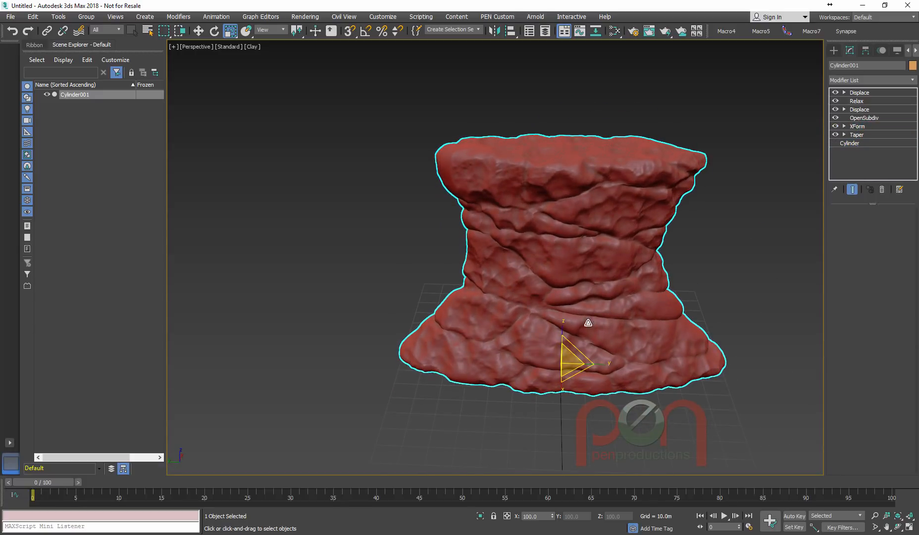
pyautogui.moveTo(588, 363); pyautogui.dragTo(562, 365)
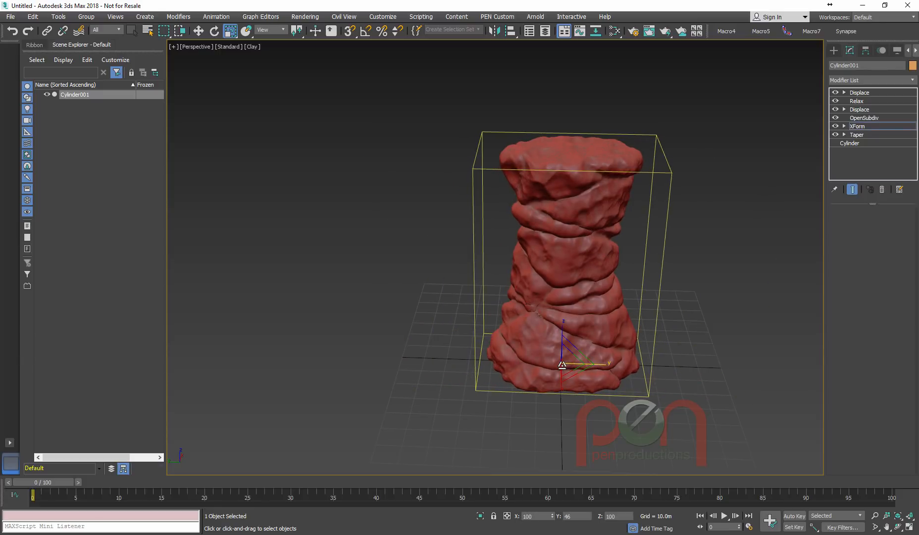
pyautogui.moveTo(601, 320); pyautogui.dragTo(550, 309, button='middle')
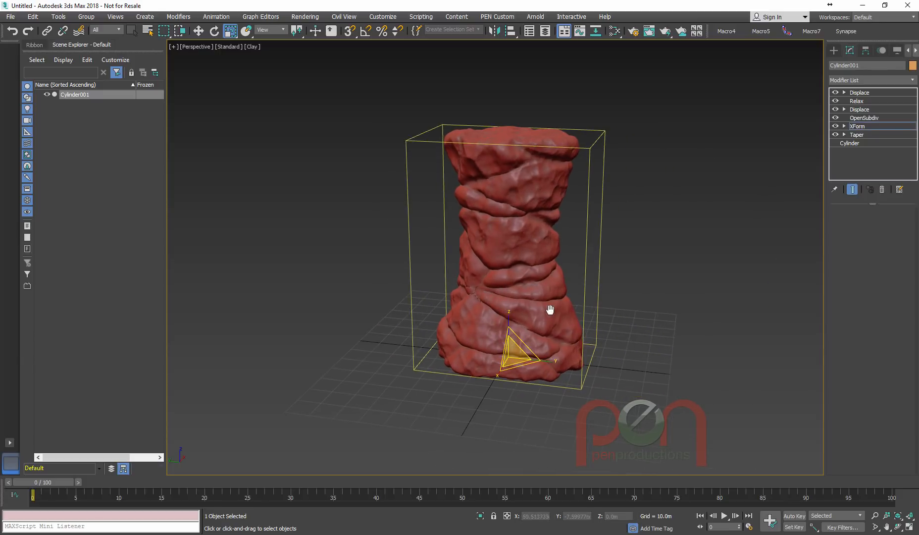
# Step: Set the base cylinder's Sides to 6
pyautogui.keyDown('alt'); pyautogui.moveTo(685, 212); pyautogui.dragTo(686, 194, button='middle'); pyautogui.keyUp('alt')
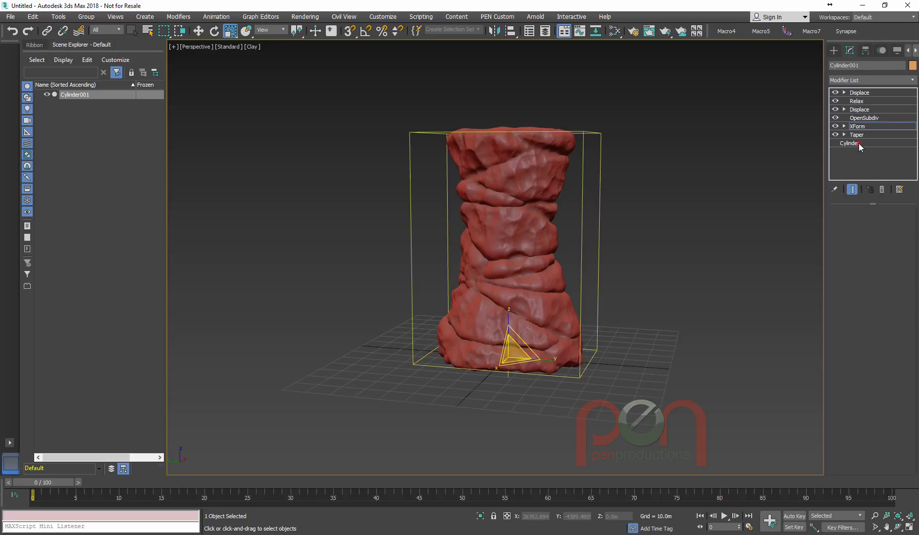
pyautogui.click(859, 144)
pyautogui.doubleClick(892, 267)
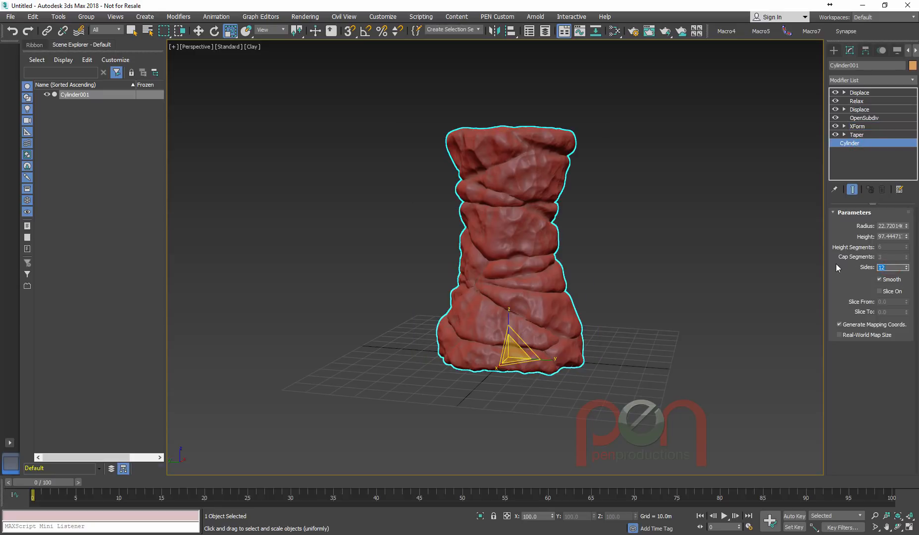
pyautogui.write('6')
pyautogui.press('Return')
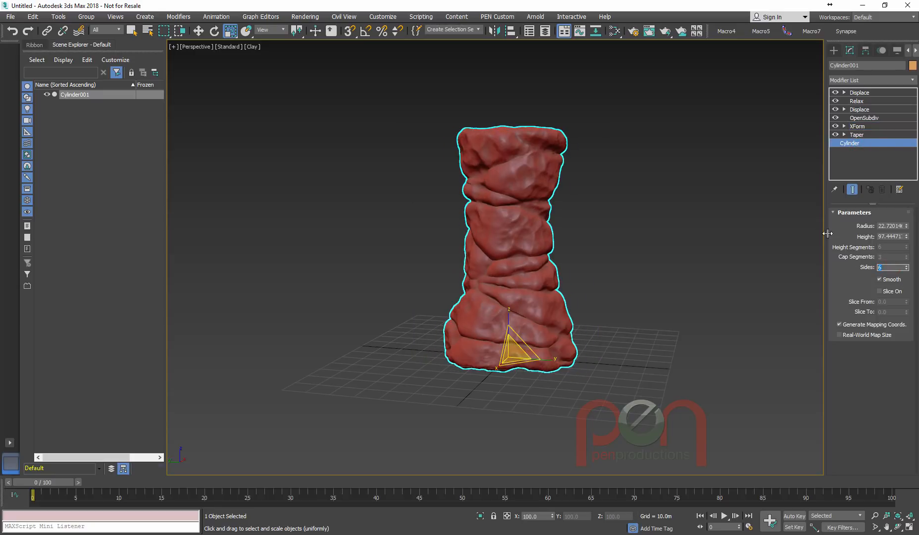
# Step: Adjust the Taper modifier's Curve to -1.58 to pinch the middle of the column
pyautogui.click(867, 136)
pyautogui.moveTo(895, 239); pyautogui.dragTo(894, 244)
pyautogui.moveTo(724, 204); pyautogui.dragTo(688, 257, button='middle')
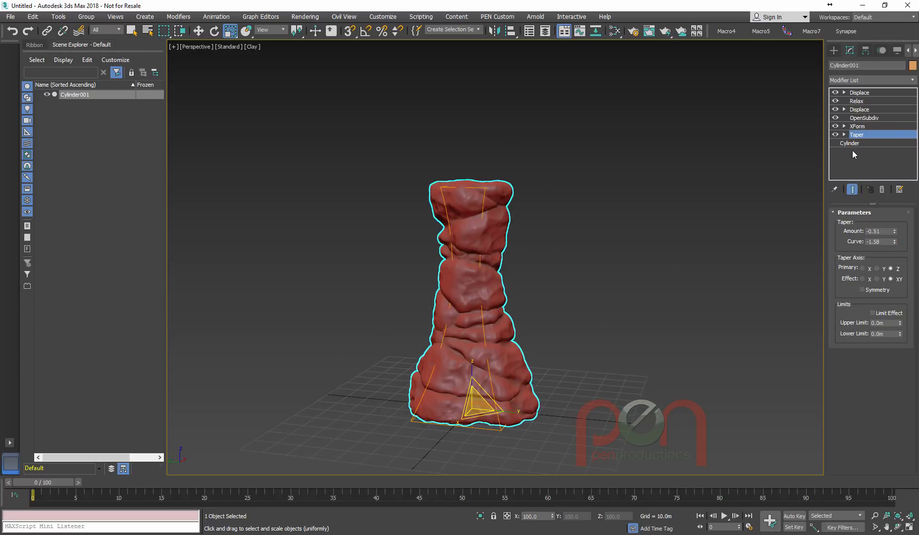
# Step: Increase the base cylinder's Height to about 191 m to make a tall column
pyautogui.click(854, 144)
pyautogui.scroll(-2, 582, 299)
pyautogui.moveTo(586, 282); pyautogui.dragTo(574, 287, button='middle')
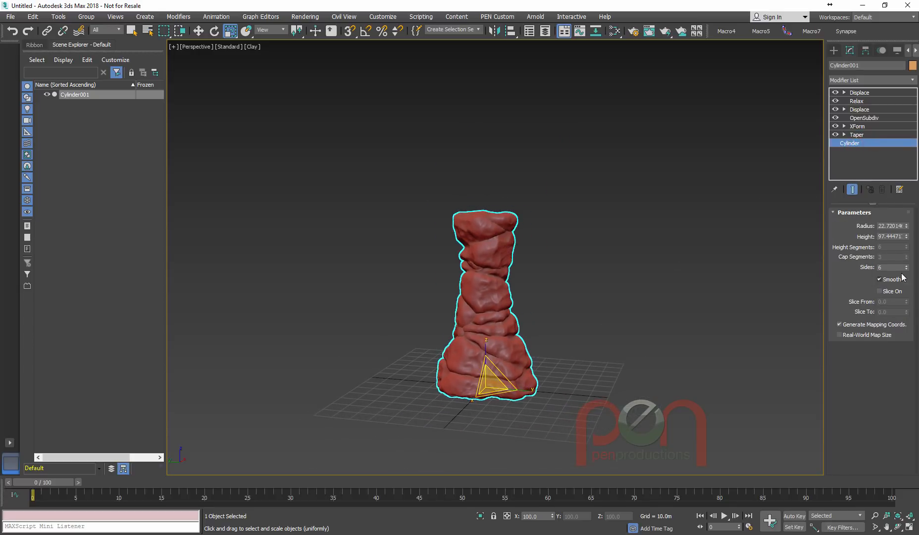
pyautogui.moveTo(907, 236); pyautogui.dragTo(901, 189)
pyautogui.moveTo(610, 200); pyautogui.dragTo(597, 233, button='middle')
# Step: Enable Limit Effect on the Taper modifier and set its Upper Limit to about 66.96 m
pyautogui.click(859, 135)
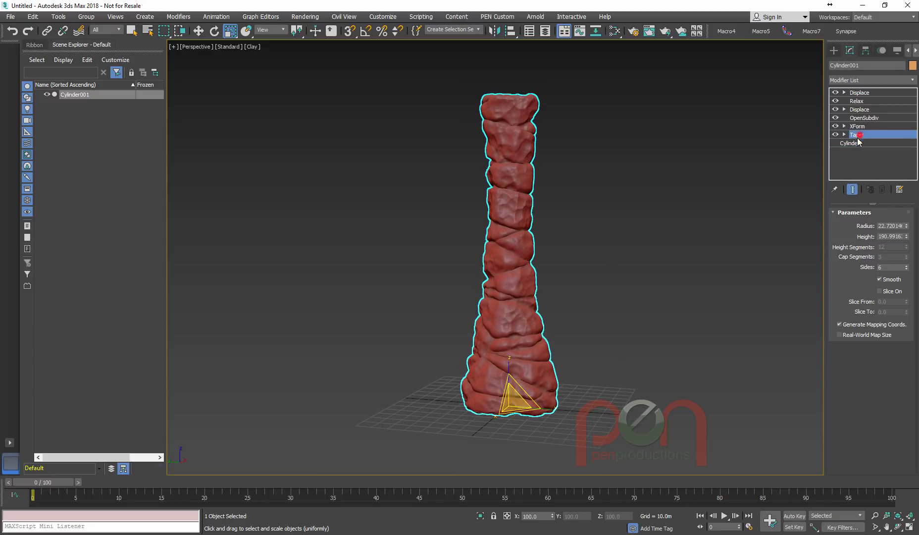
pyautogui.click(875, 313)
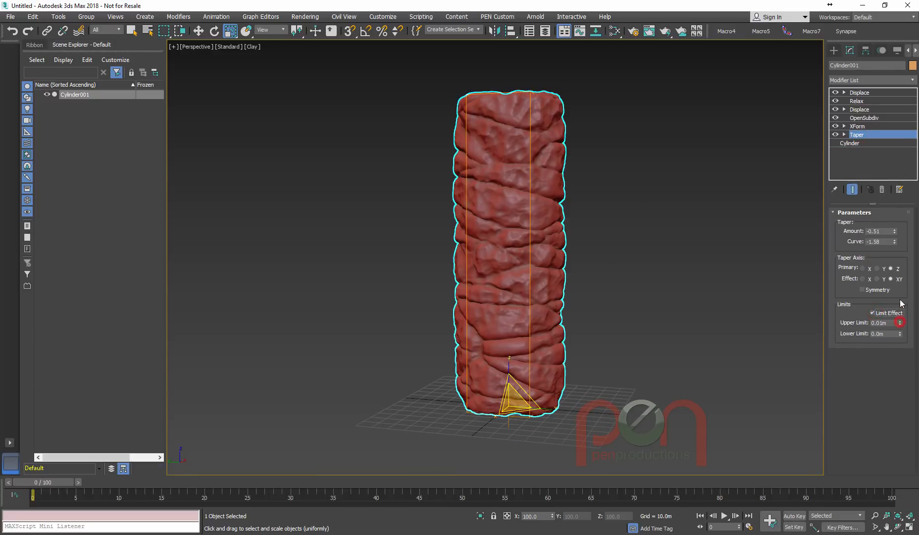
pyautogui.moveTo(901, 302); pyautogui.dragTo(901, 163)
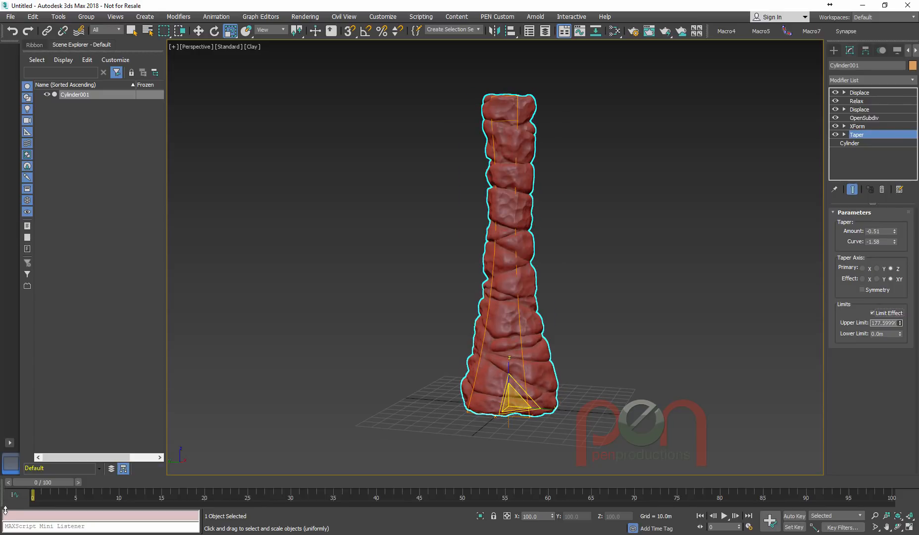
pyautogui.moveTo(4, 513); pyautogui.dragTo(10, 487)
pyautogui.moveTo(899, 496); pyautogui.dragTo(899, 496)
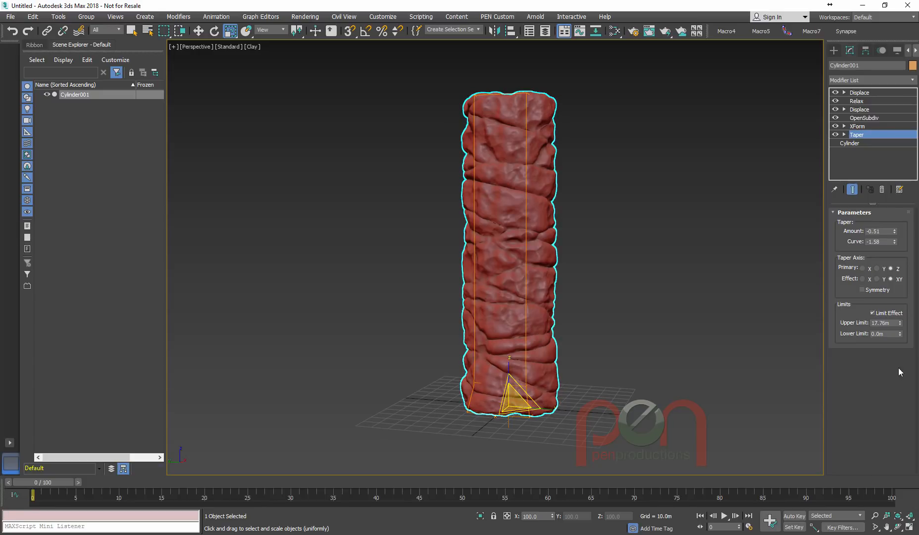
pyautogui.moveTo(901, 325); pyautogui.dragTo(850, 135)
# Step: Increase the base cylinder's Radius to about 41.58 m and raise the Taper's Upper Limit to about 81.02 m
pyautogui.click(850, 143)
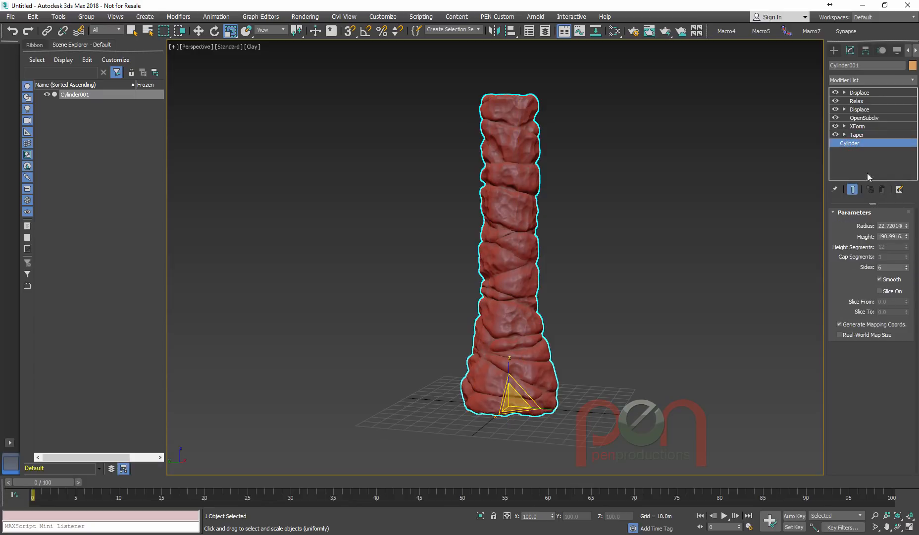
pyautogui.moveTo(902, 209); pyautogui.dragTo(894, 185)
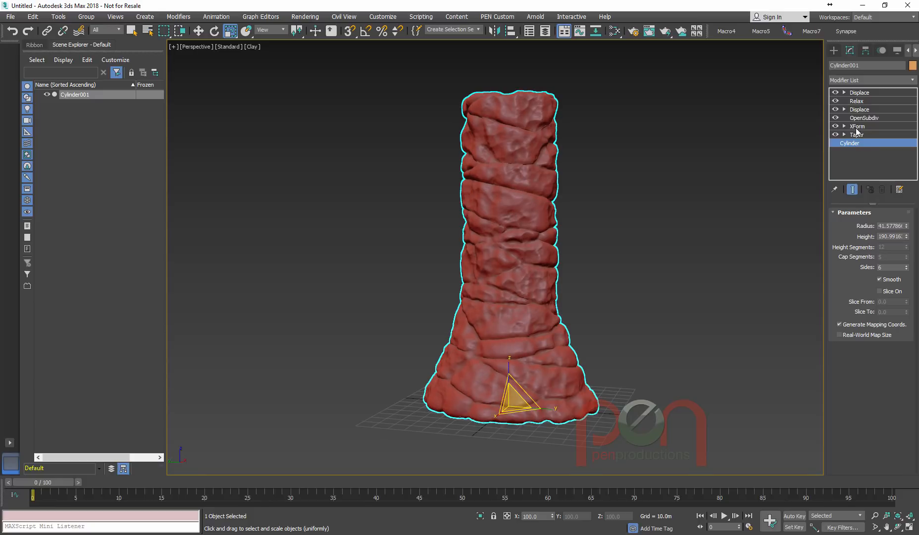
pyautogui.click(857, 134)
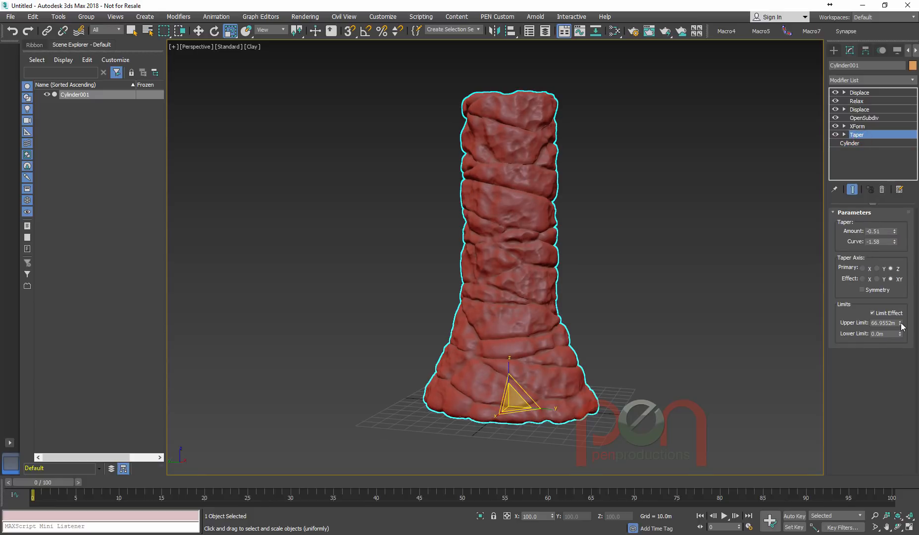
pyautogui.moveTo(900, 323); pyautogui.dragTo(900, 312)
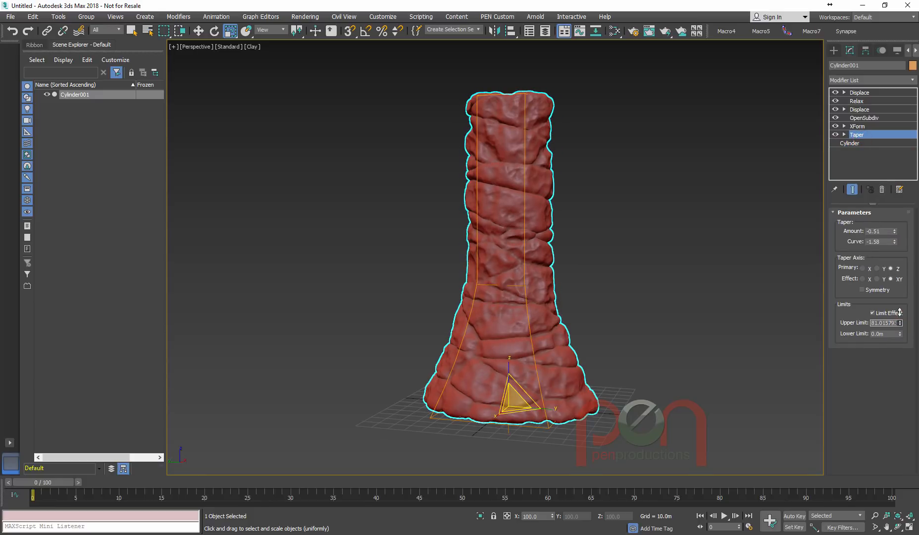
# Step: Adjust the Taper's Curve to -2.21 and Amount to -0.74 to flare the base beneath a slender column
pyautogui.moveTo(895, 231); pyautogui.dragTo(884, 257)
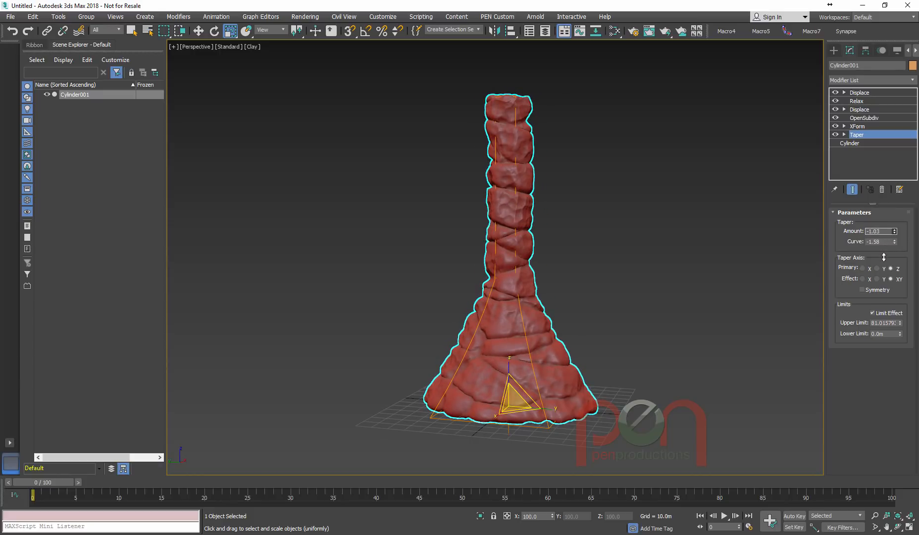
pyautogui.keyDown('alt'); pyautogui.moveTo(812, 271); pyautogui.dragTo(619, 270, button='middle'); pyautogui.keyUp('alt')
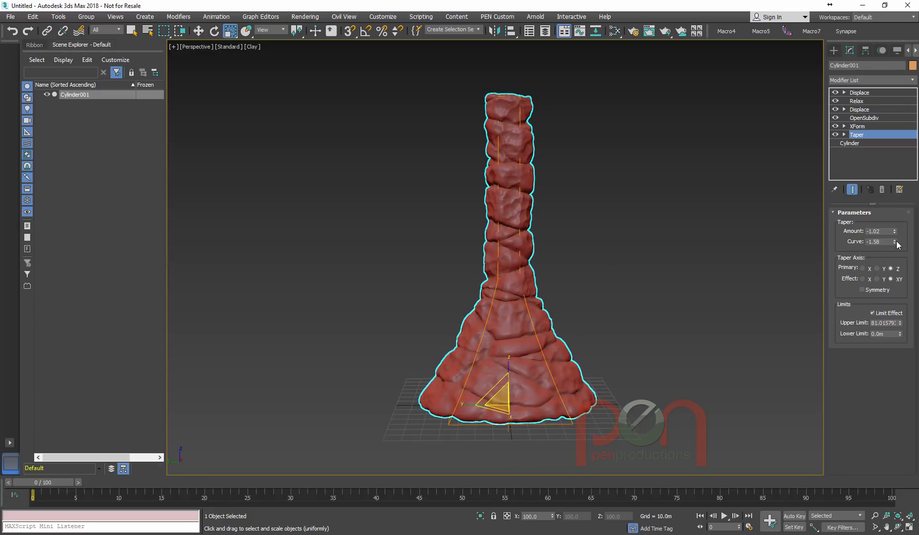
pyautogui.moveTo(897, 243); pyautogui.dragTo(896, 272)
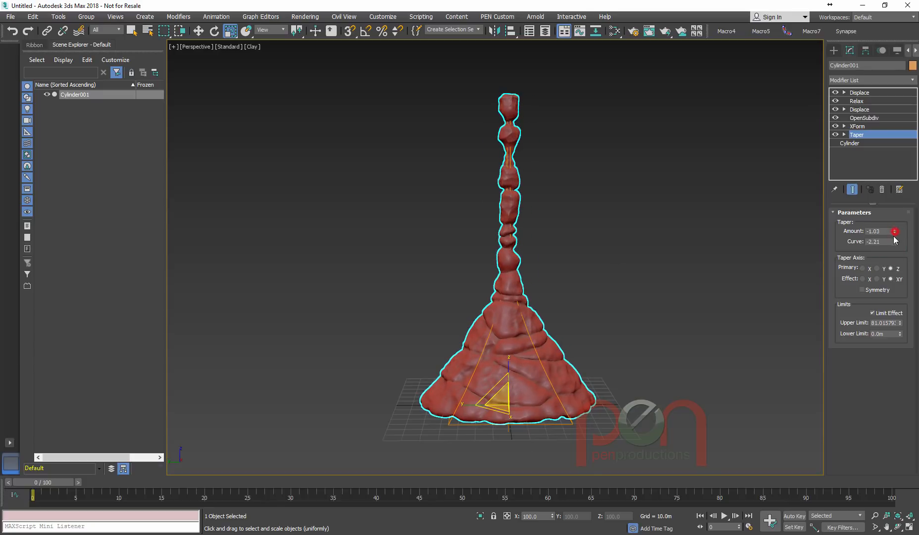
pyautogui.moveTo(895, 231); pyautogui.dragTo(892, 218)
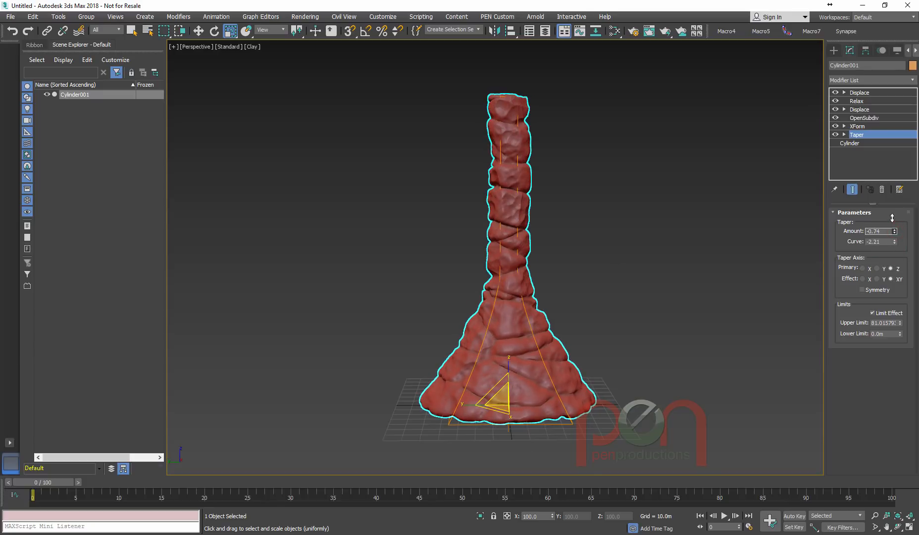
pyautogui.keyDown('alt'); pyautogui.moveTo(674, 251); pyautogui.dragTo(621, 250, button='middle'); pyautogui.keyUp('alt')
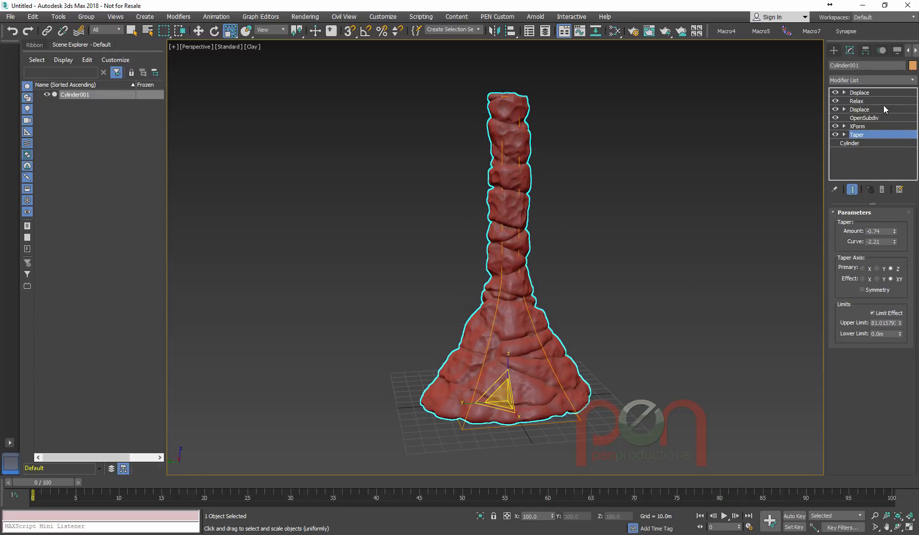
# Step: Raise the OpenSubdiv modifier's Iterations to 6 for finer rock detail
pyautogui.click(862, 110)
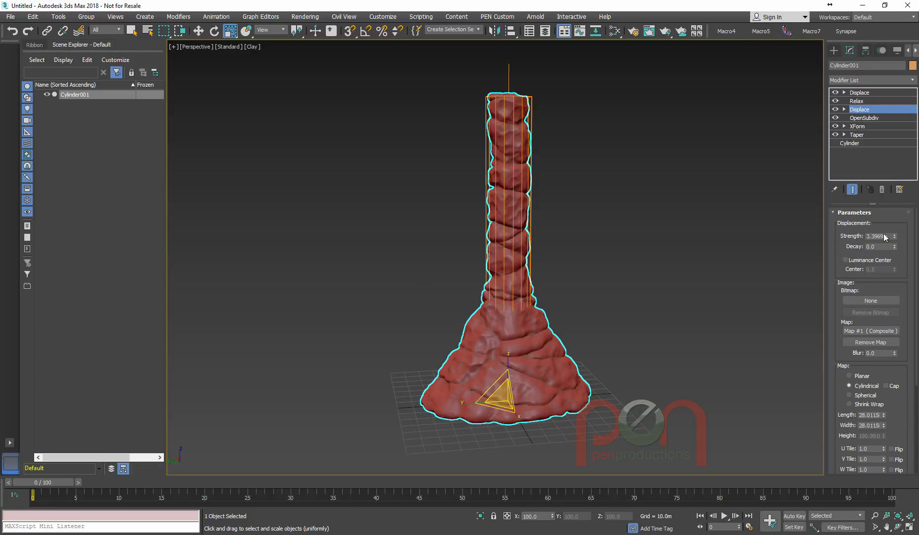
pyautogui.click(864, 118)
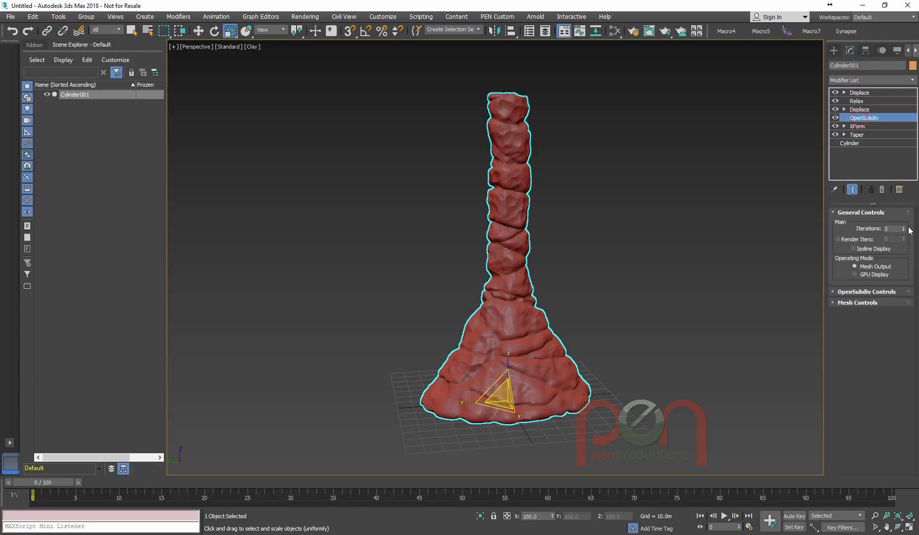
pyautogui.click(905, 228)
pyautogui.keyDown('alt'); pyautogui.moveTo(566, 286); pyautogui.dragTo(587, 286, button='middle'); pyautogui.keyUp('alt')
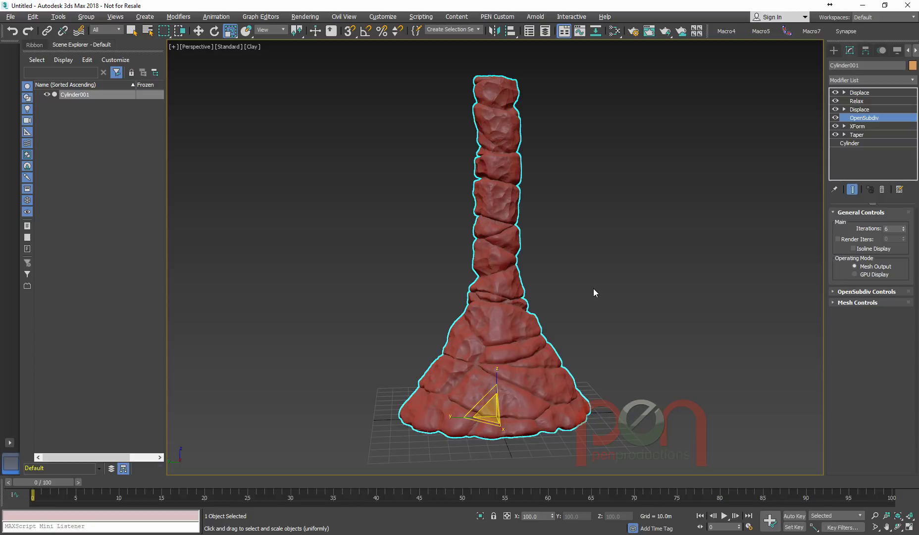
# Step: Add an Optimize modifier to the column and move it to the top of the modifier stack
pyautogui.write('x')
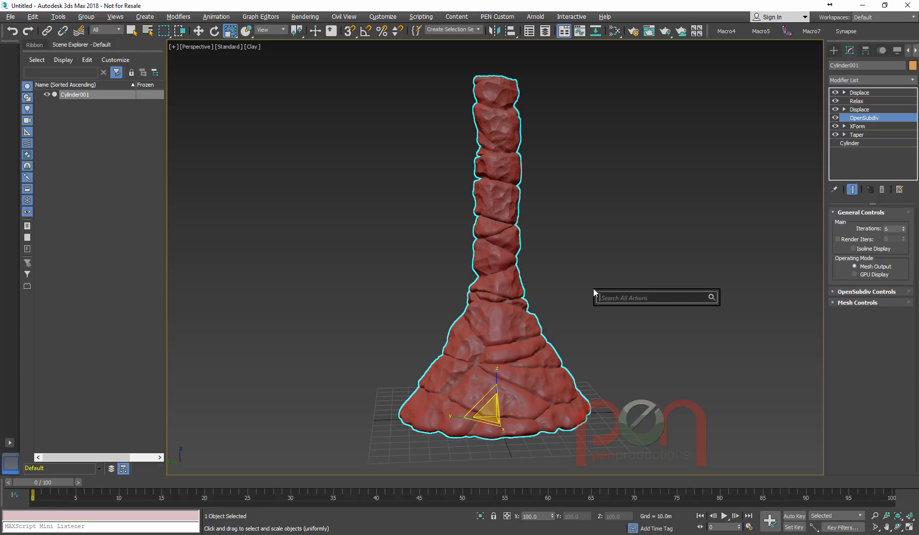
pyautogui.write('opti')
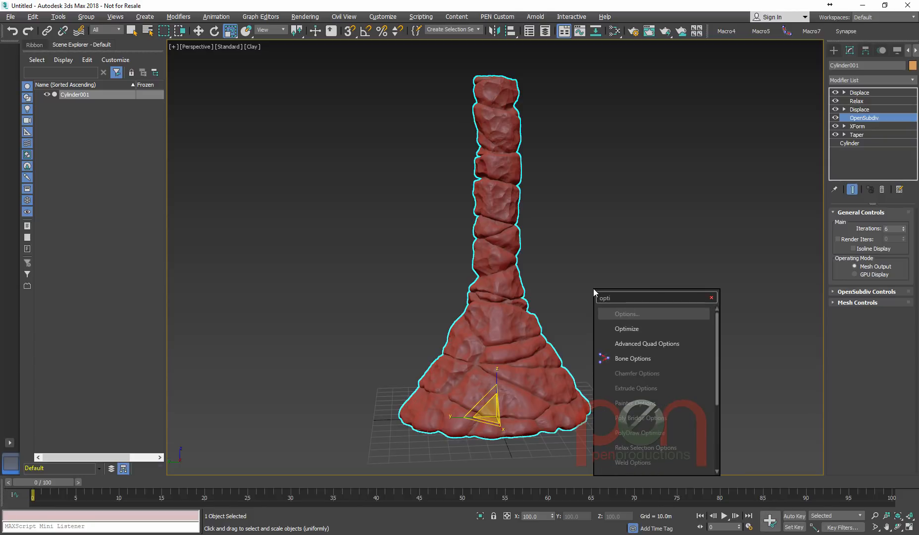
pyautogui.press('Down')
pyautogui.press('Return')
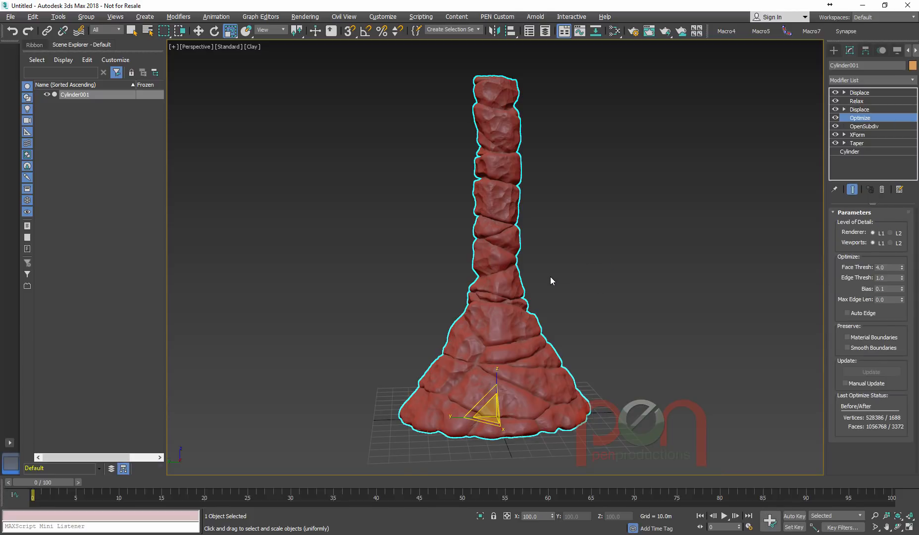
pyautogui.scroll(4, 532, 272)
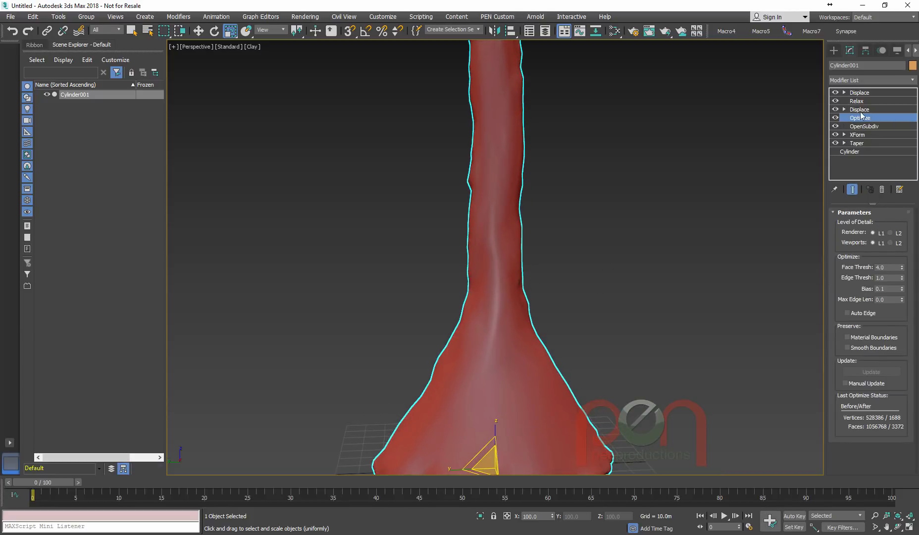
pyautogui.moveTo(858, 120); pyautogui.dragTo(864, 93)
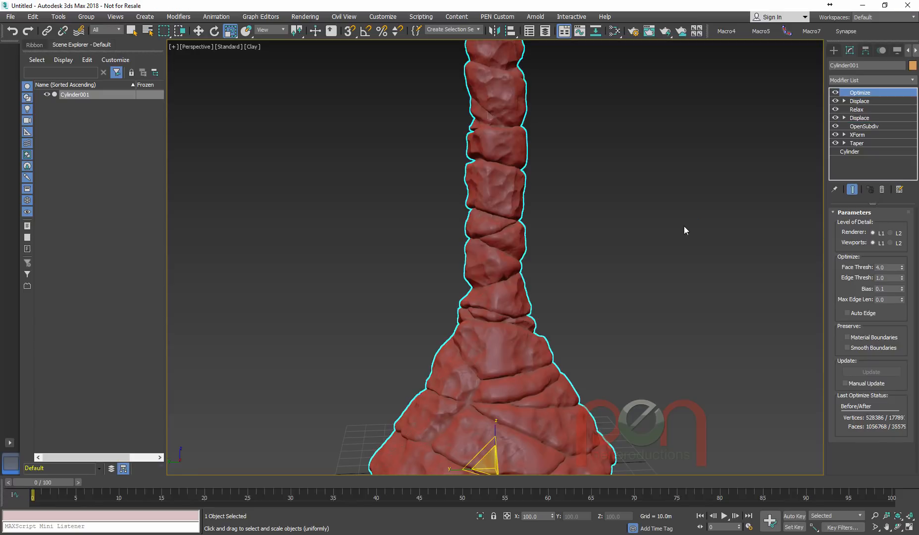
# Step: Show the edged faces and examine the optimized column's vertex and face counts in Object Properties
pyautogui.press('F4')
pyautogui.scroll(8, 508, 246)
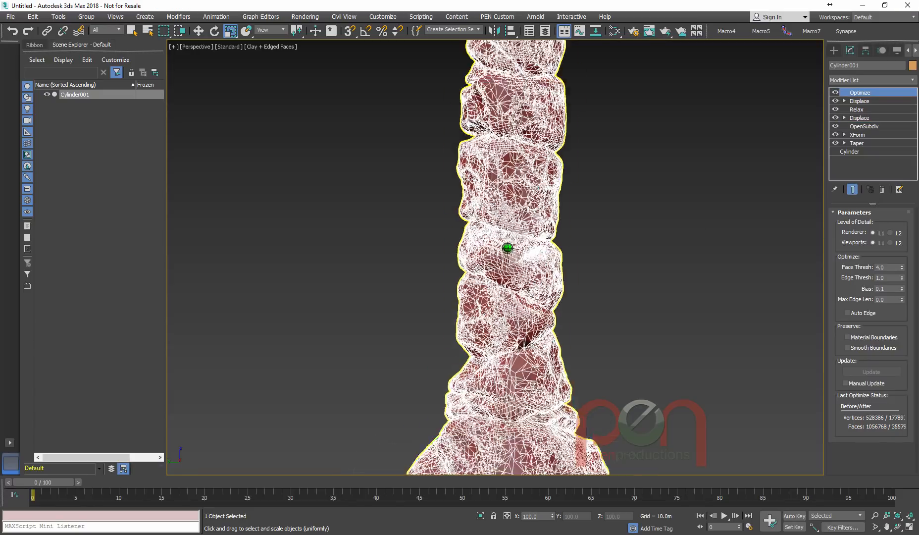
pyautogui.scroll(-10, 508, 247)
pyautogui.rightClick(506, 220)
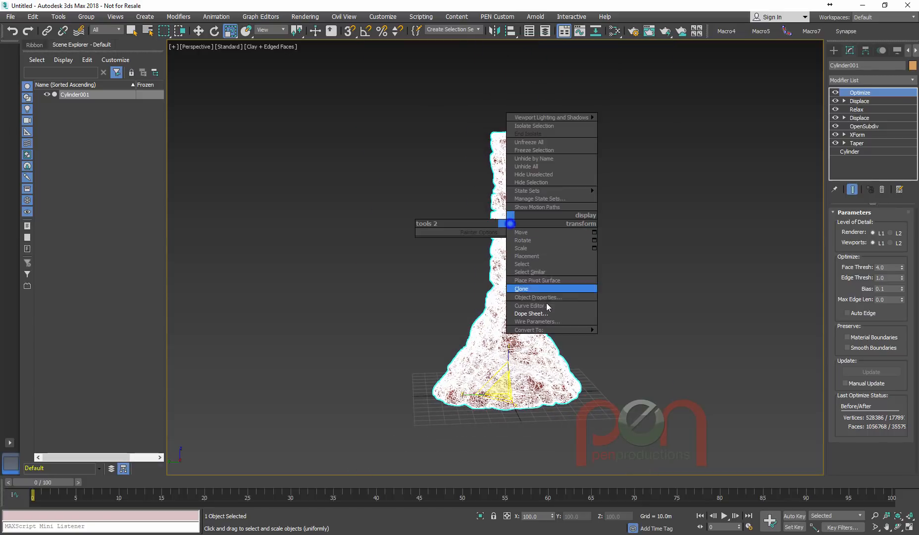
pyautogui.click(549, 302)
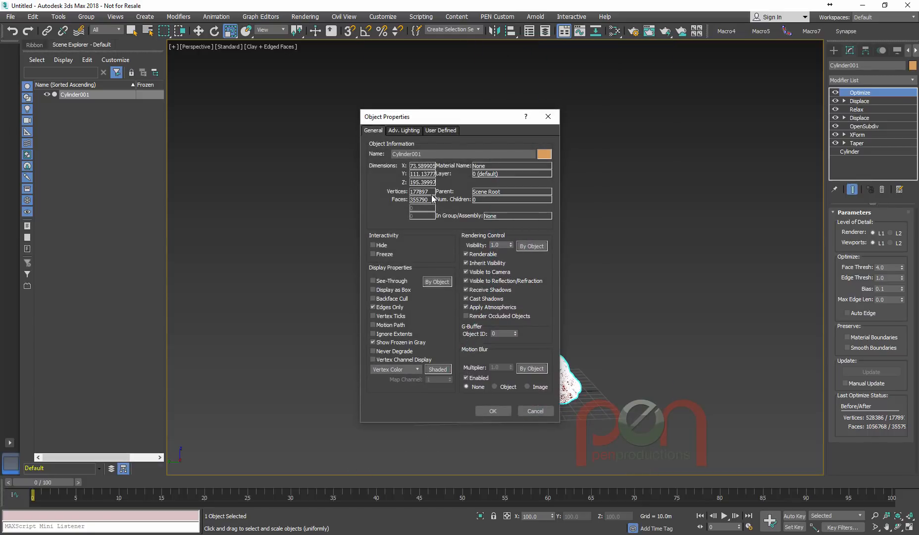
pyautogui.click(548, 116)
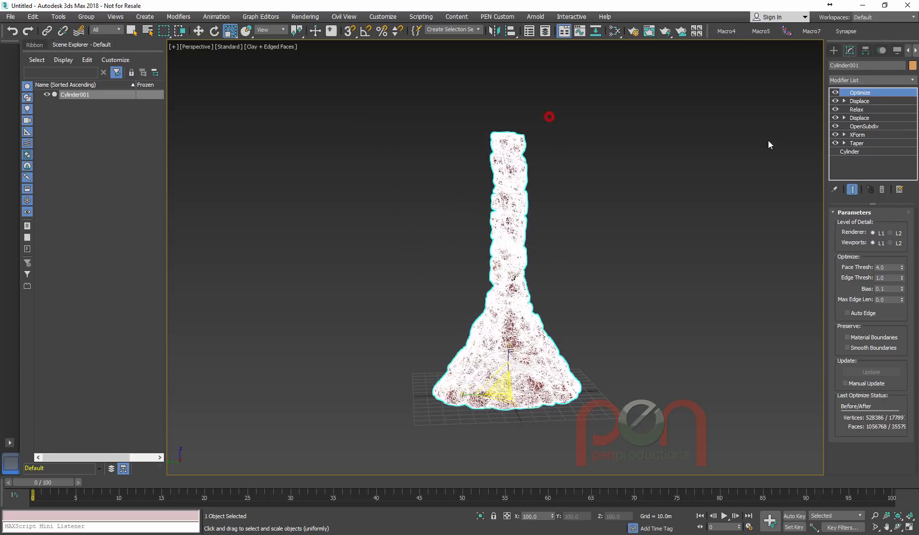
# Step: Turn off the Optimize modifier and check the column's vertex and face counts in Object Properties again
pyautogui.rightClick(499, 238)
pyautogui.click(530, 312)
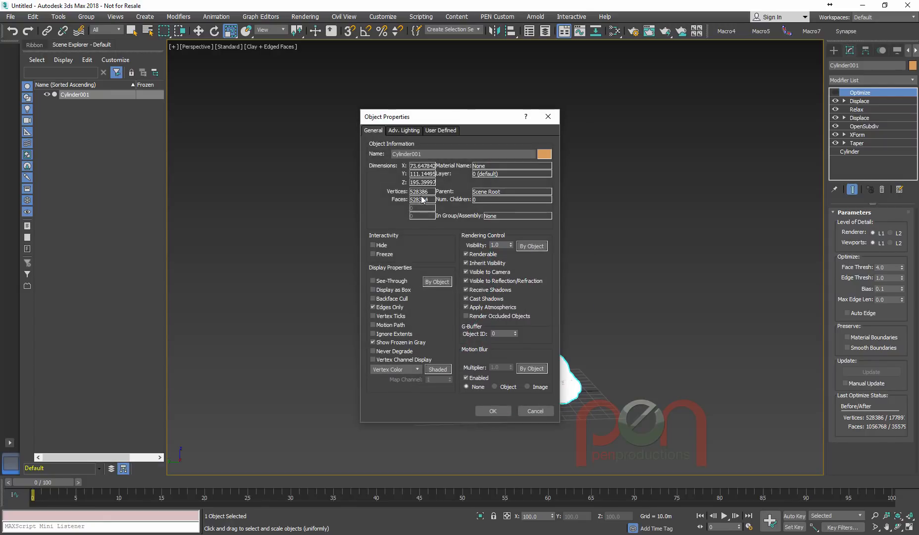
pyautogui.click(549, 117)
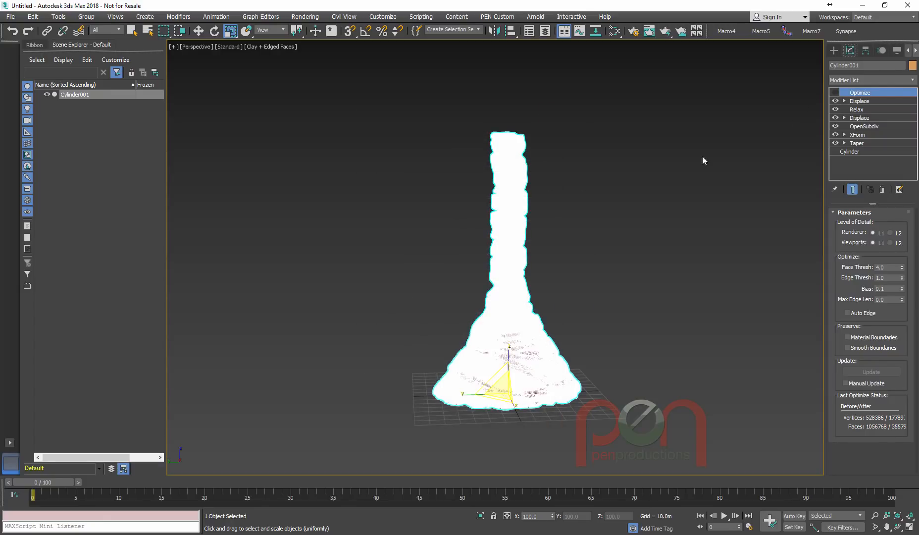
# Step: Hide the edged faces, inspect the deselected column in plain clay shading, and select it again
pyautogui.click(611, 223)
pyautogui.press('F4')
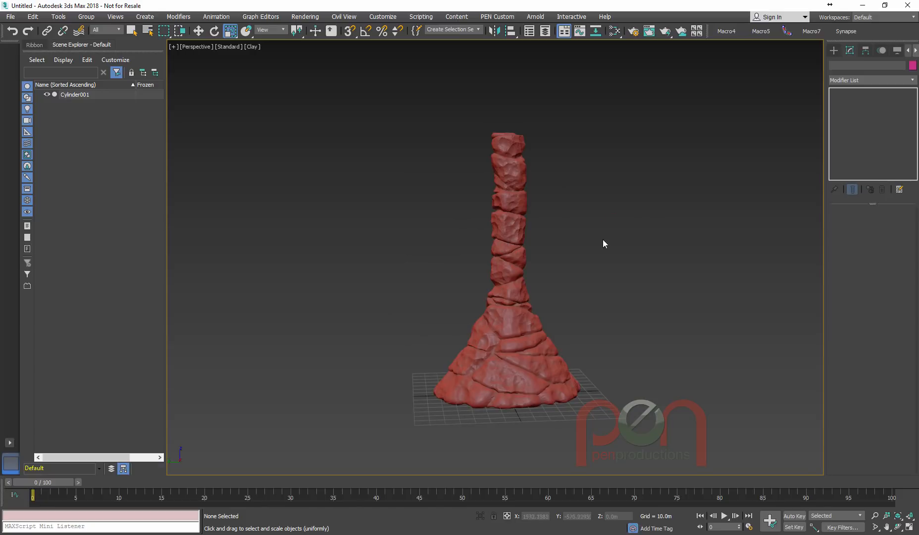
pyautogui.keyDown('alt'); pyautogui.moveTo(566, 233); pyautogui.dragTo(556, 276, button='middle'); pyautogui.keyUp('alt')
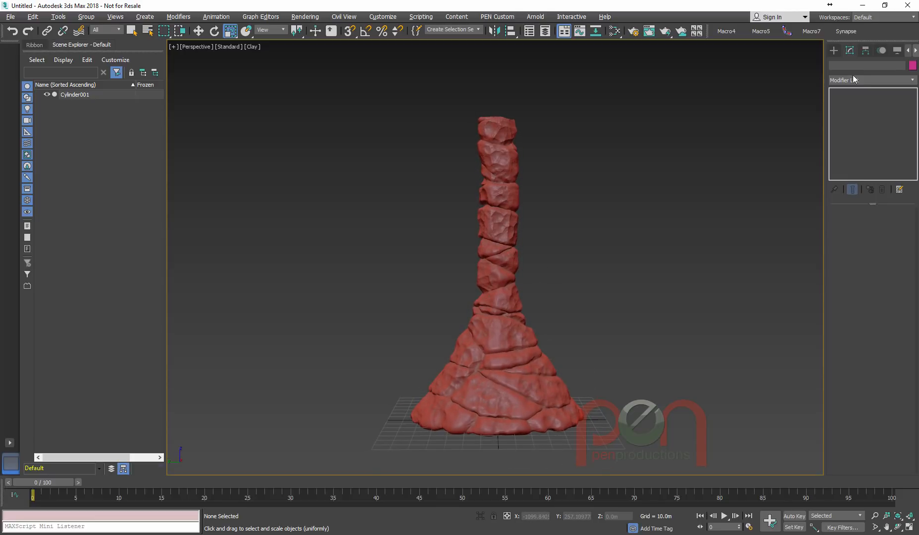
pyautogui.click(511, 220)
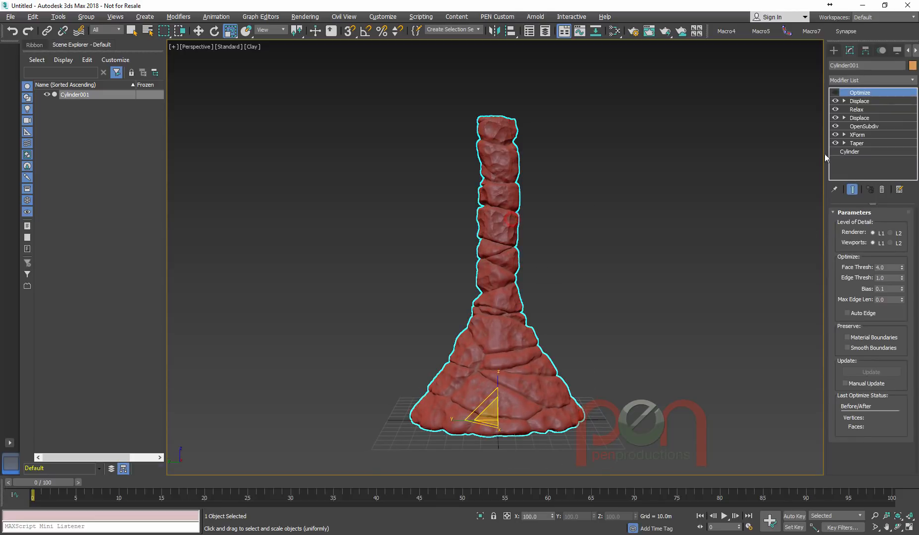
# Step: Add a Taper modifier directly above XForm in the column's stack and set its primary axis to Y with effect Z
pyautogui.click(864, 135)
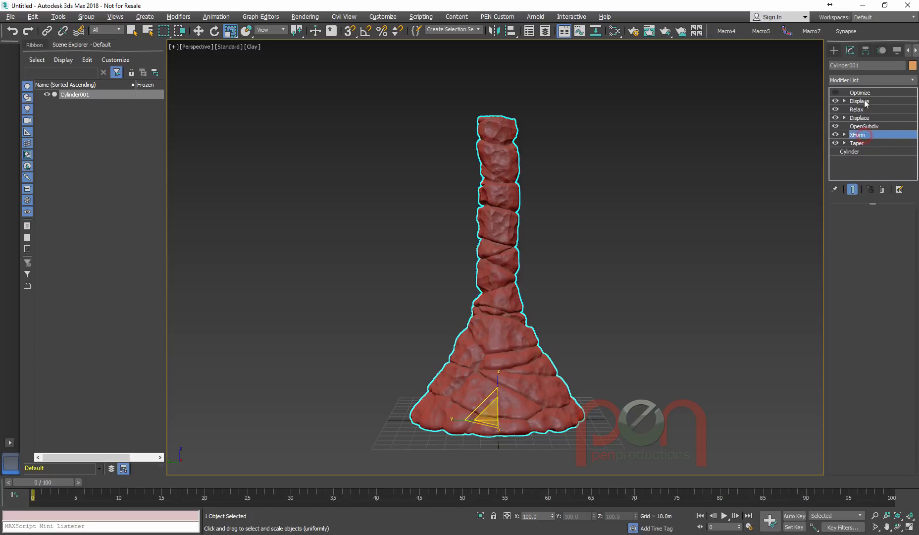
pyautogui.click(864, 127)
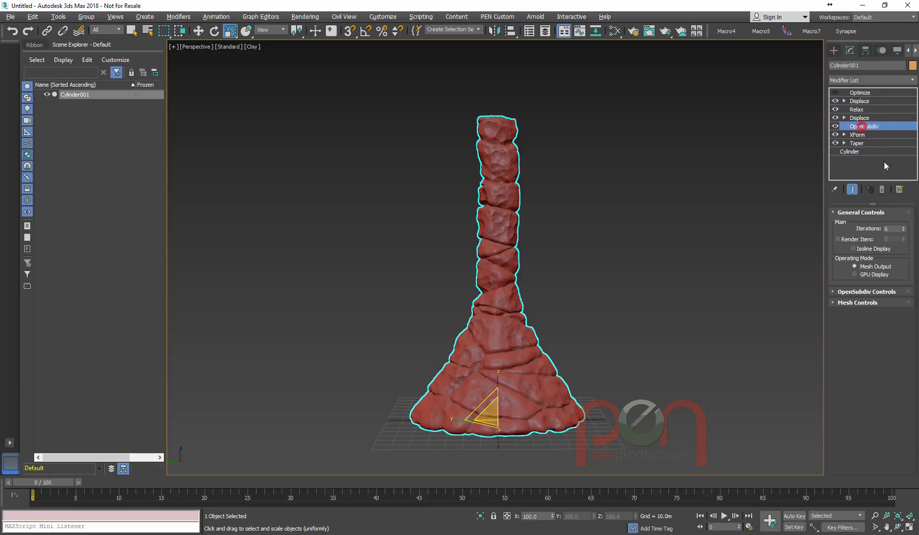
pyautogui.click(862, 134)
pyautogui.moveTo(684, 253); pyautogui.dragTo(695, 256, button='middle')
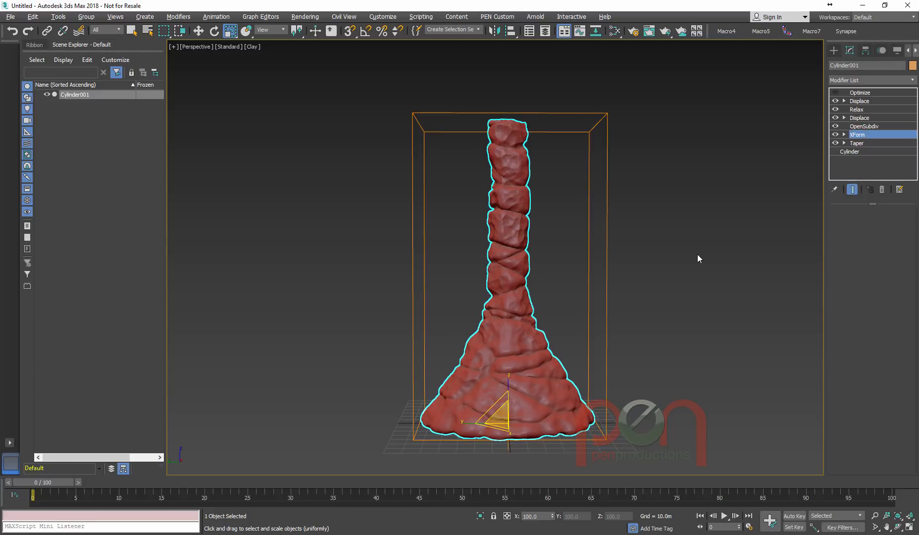
pyautogui.write('x')
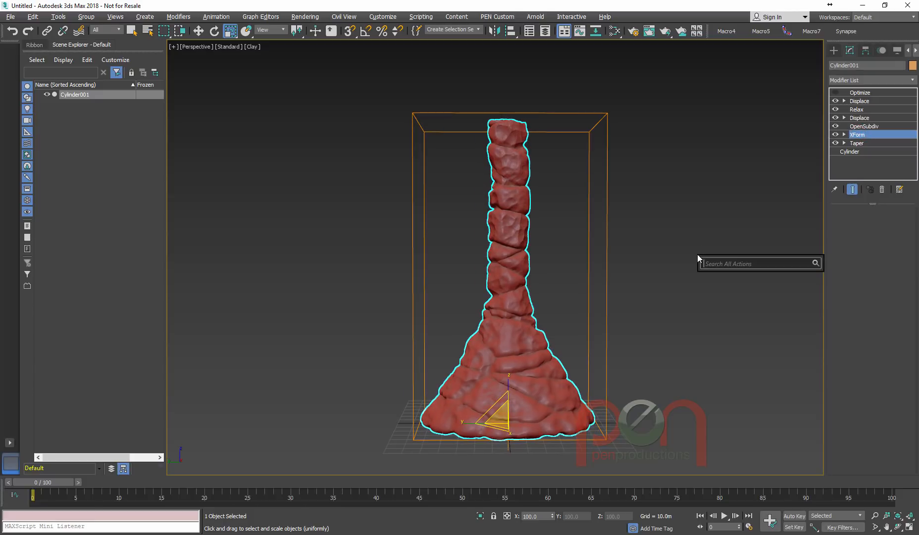
pyautogui.write('taper')
pyautogui.press('Return')
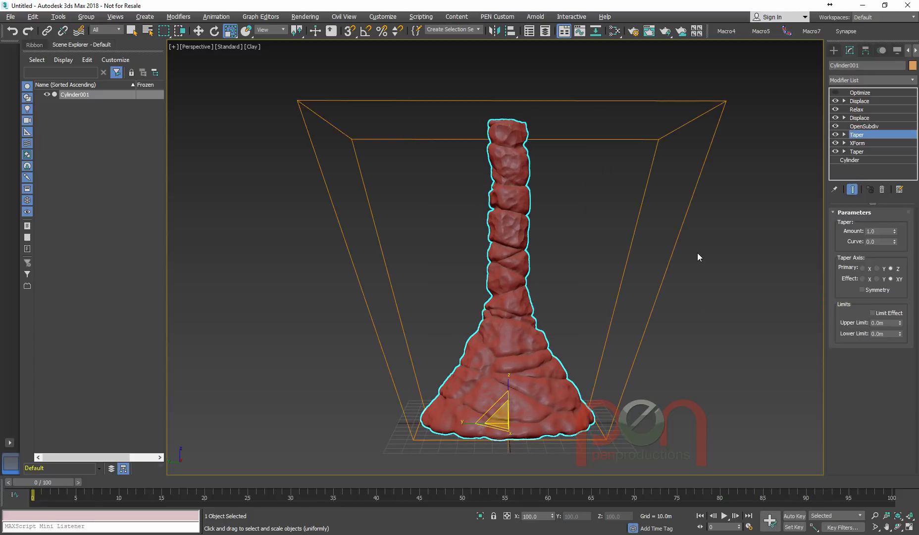
pyautogui.click(877, 278)
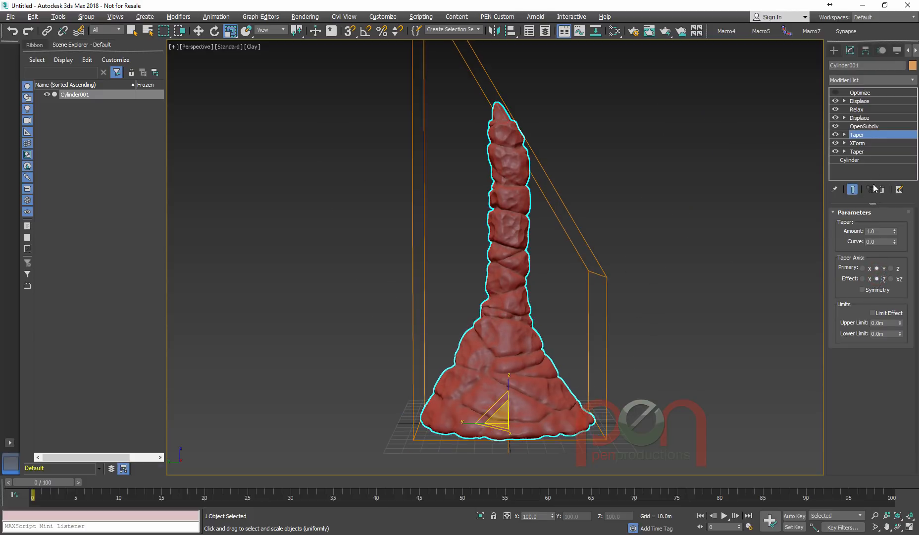
# Step: Turn off Limit Effect on the column's lower Taper modifier and set its amount to -0.47
pyautogui.click(864, 153)
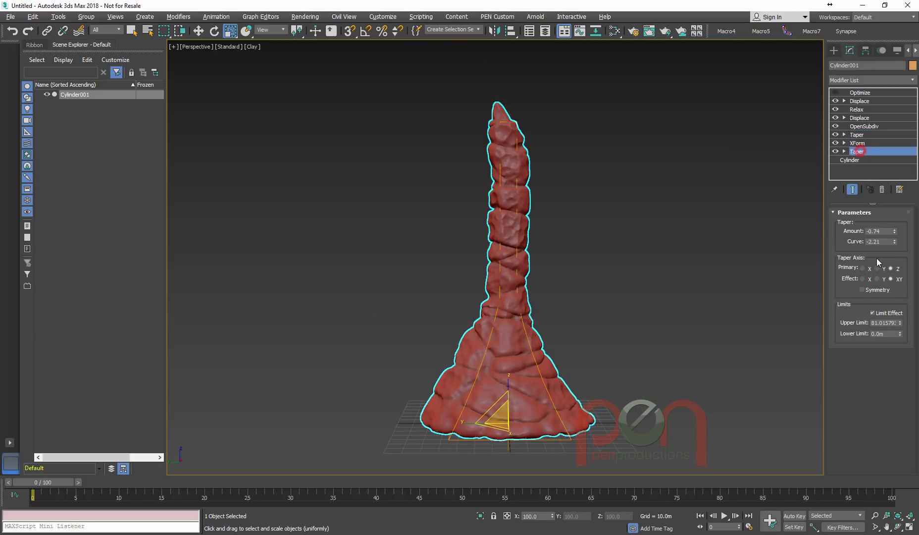
pyautogui.click(883, 313)
pyautogui.keyDown('alt'); pyautogui.moveTo(598, 239); pyautogui.dragTo(570, 234, button='middle'); pyautogui.keyUp('alt')
pyautogui.moveTo(897, 233); pyautogui.dragTo(896, 220)
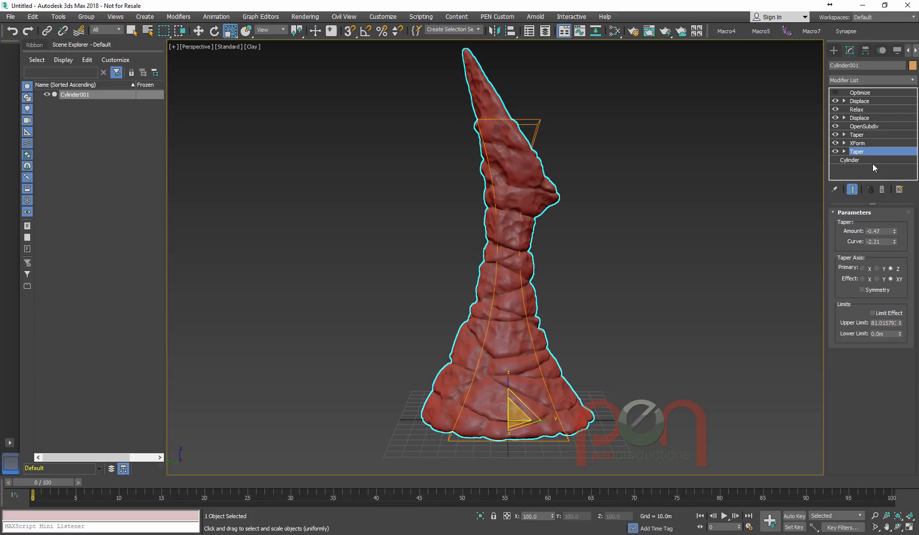
# Step: Set the upper Taper's amount to -0.55, select the OpenSubdiv modifier and inspect the reshaped column
pyautogui.click(863, 134)
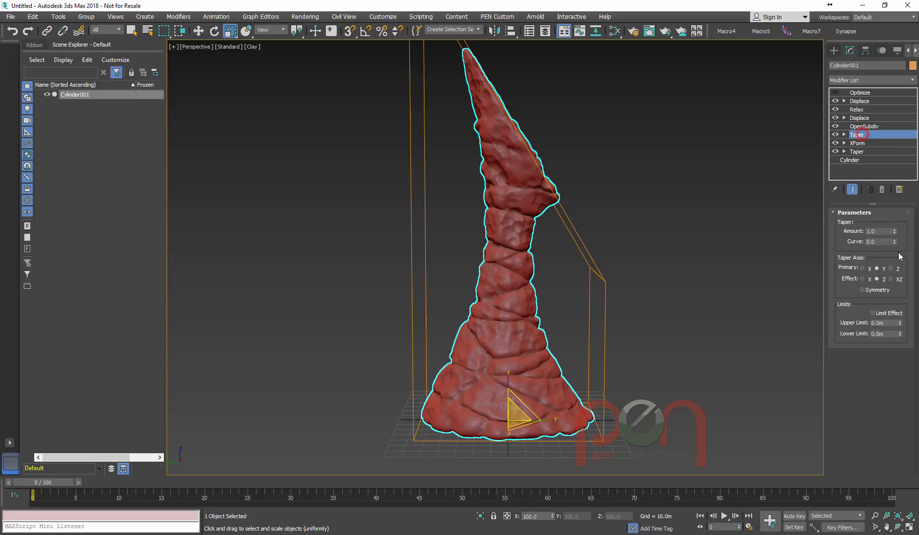
pyautogui.moveTo(895, 232); pyautogui.dragTo(896, 308)
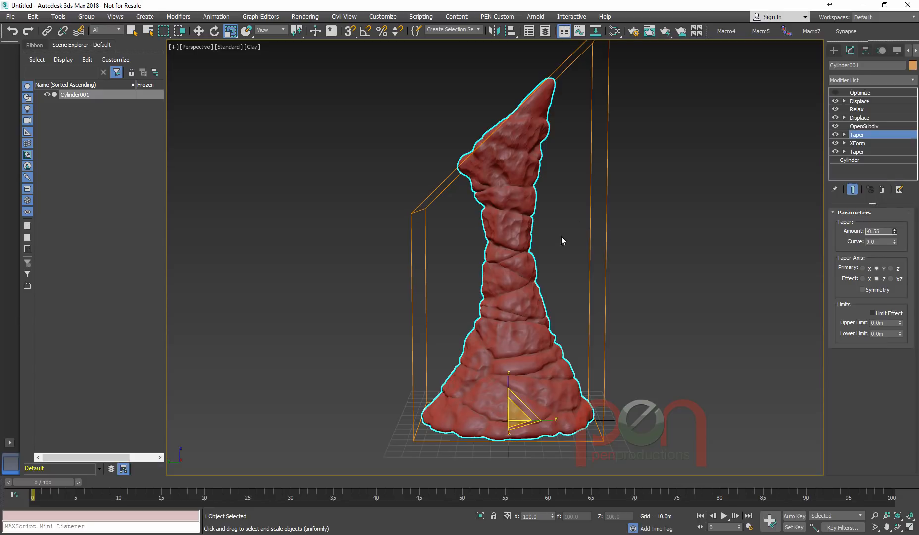
pyautogui.keyDown('alt'); pyautogui.moveTo(561, 236); pyautogui.dragTo(758, 170, button='middle'); pyautogui.keyUp('alt')
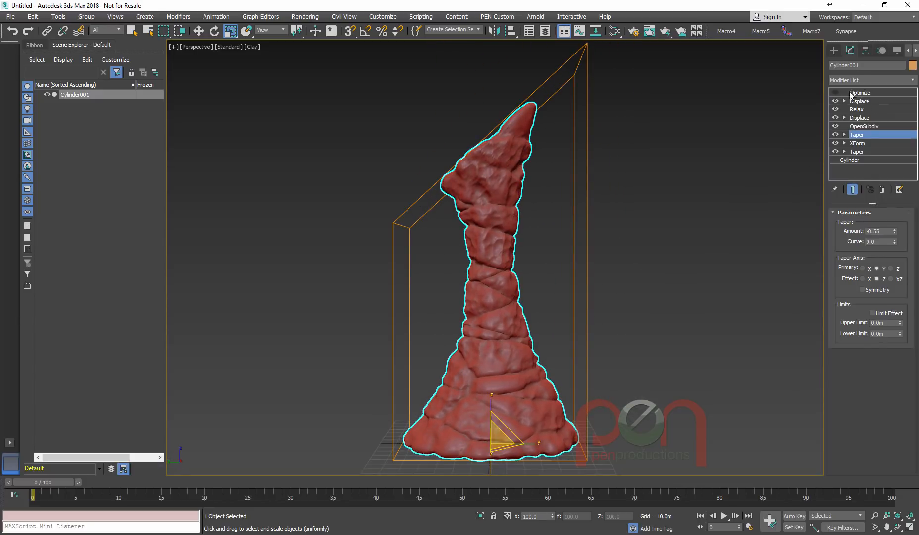
pyautogui.click(861, 126)
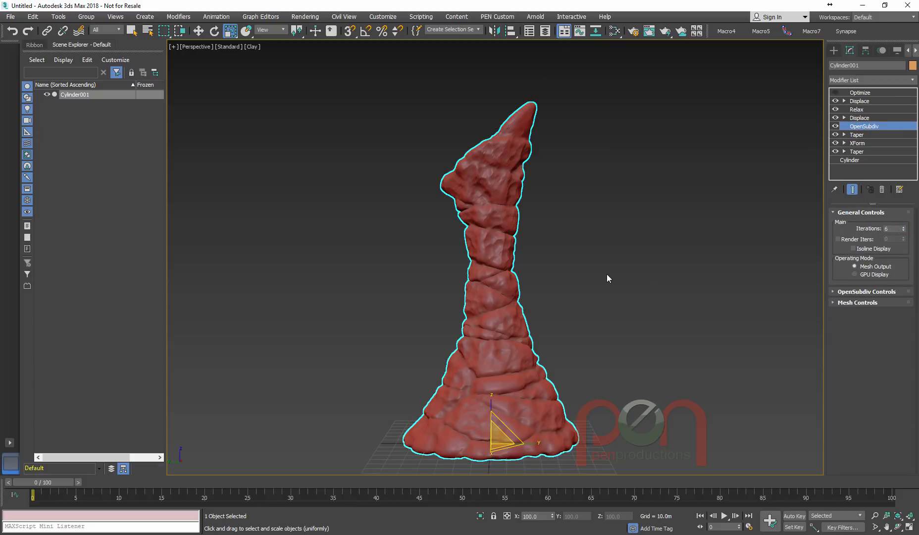
pyautogui.keyDown('alt'); pyautogui.moveTo(607, 281); pyautogui.dragTo(555, 300, button='middle'); pyautogui.keyUp('alt')
pyautogui.moveTo(555, 300); pyautogui.dragTo(501, 239, button='middle')
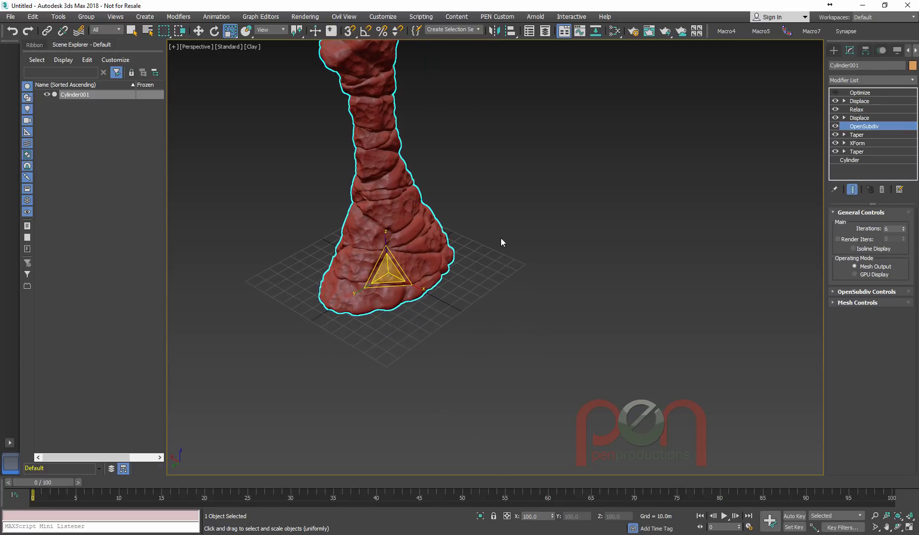
# Step: Create a box about 14.5 m long, 15.8 m wide and 15.6 m high beside the column's base
pyautogui.rightClick(540, 303)
pyautogui.click(554, 286)
pyautogui.moveTo(488, 293); pyautogui.dragTo(489, 312)
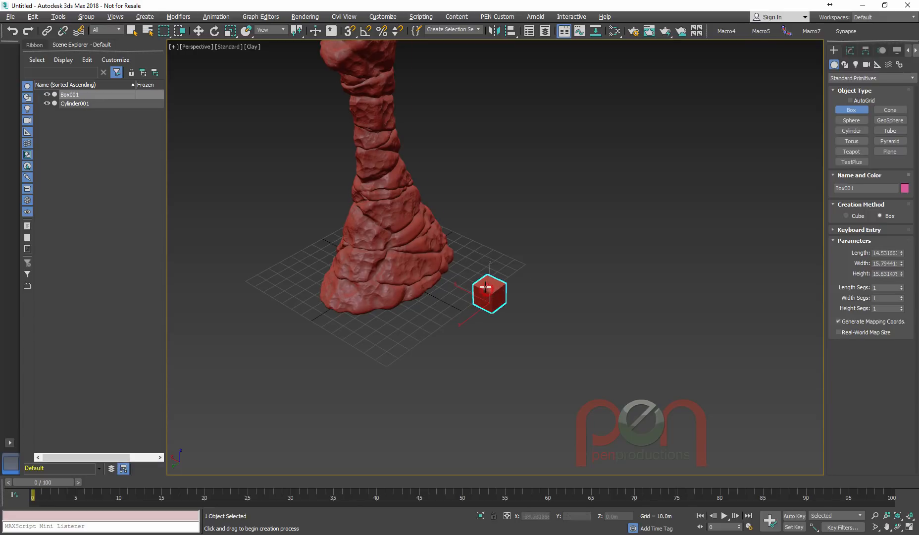
# Step: Show the edged faces and set the box's length, width and height segments to 2 each
pyautogui.scroll(5, 490, 293)
pyautogui.press('F4')
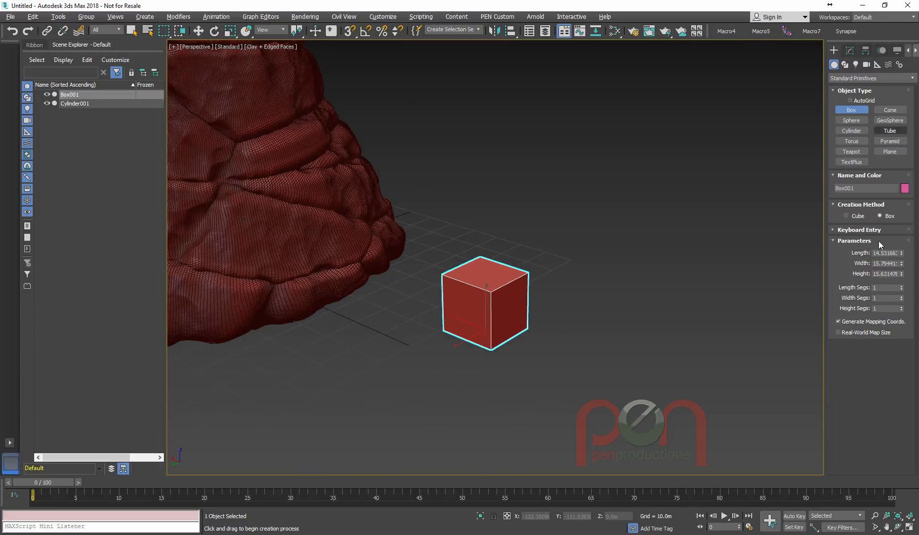
pyautogui.click(902, 285)
pyautogui.click(902, 296)
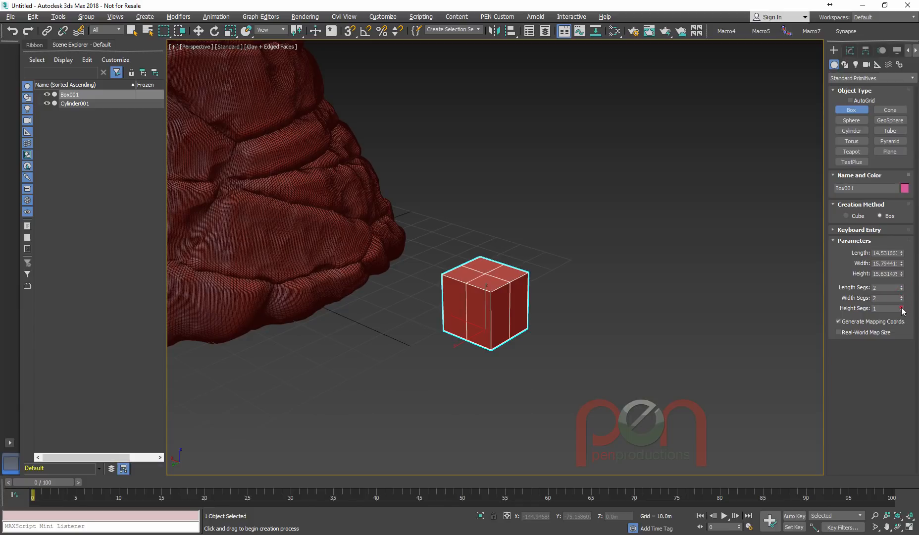
pyautogui.click(901, 307)
pyautogui.keyDown('alt'); pyautogui.moveTo(544, 295); pyautogui.dragTo(592, 318, button='middle'); pyautogui.keyUp('alt')
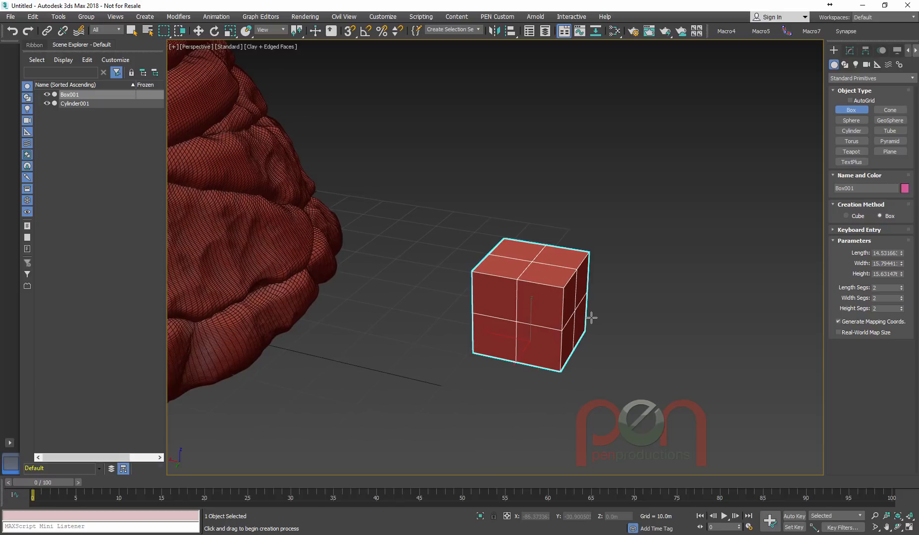
# Step: Add a Spherify modifier to the box
pyautogui.write('x')
pyautogui.write('sph')
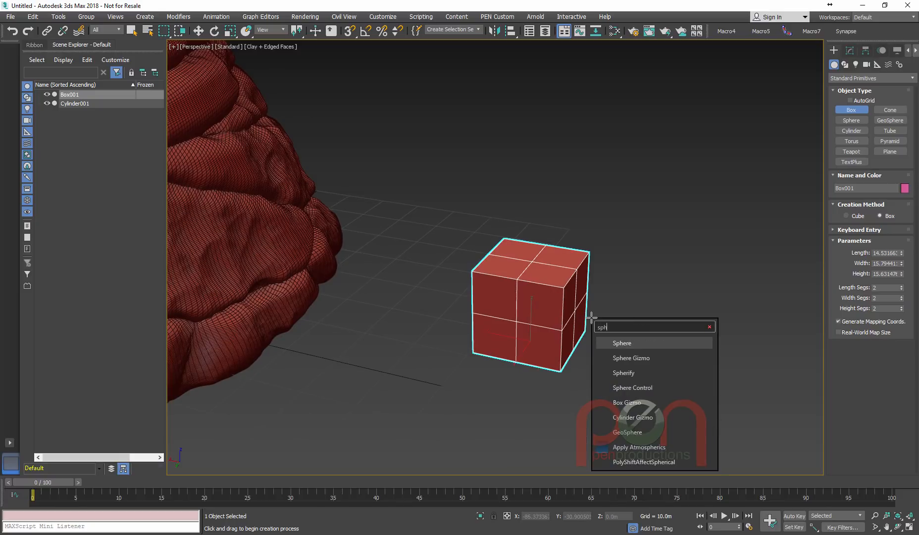
pyautogui.press('Down')
pyautogui.press('Down')
pyautogui.press('Return')
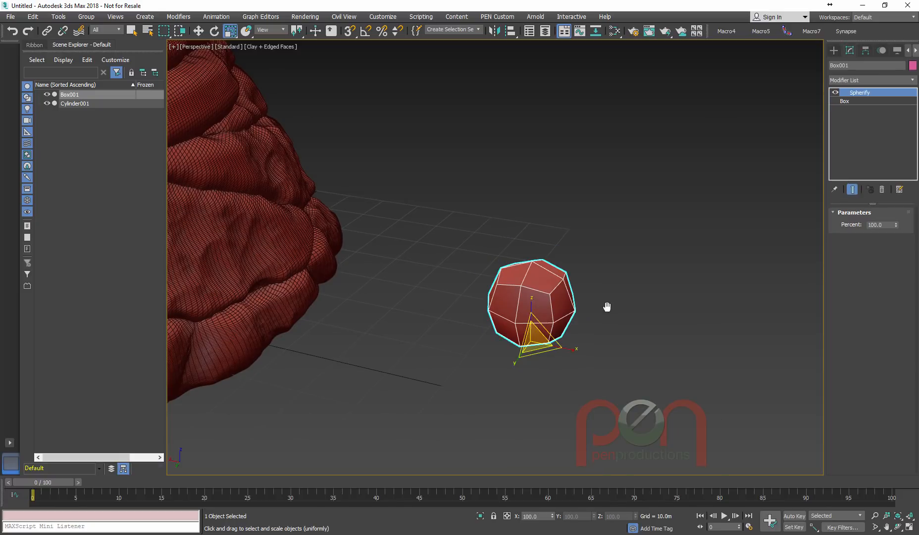
pyautogui.moveTo(607, 307); pyautogui.dragTo(616, 310, button='middle')
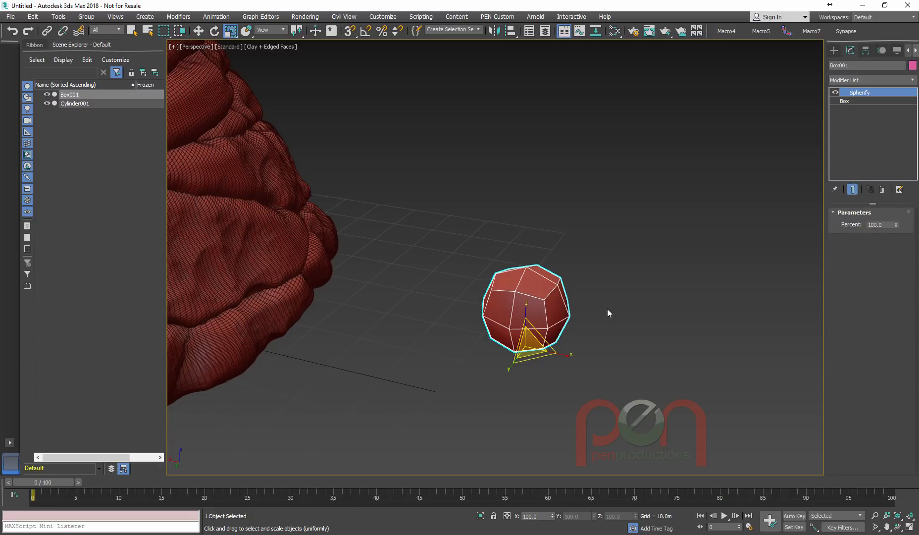
# Step: Add an OpenSubdiv modifier to the spherified box, turn off its isoline display and set 5 iterations
pyautogui.write('x')
pyautogui.write('opens')
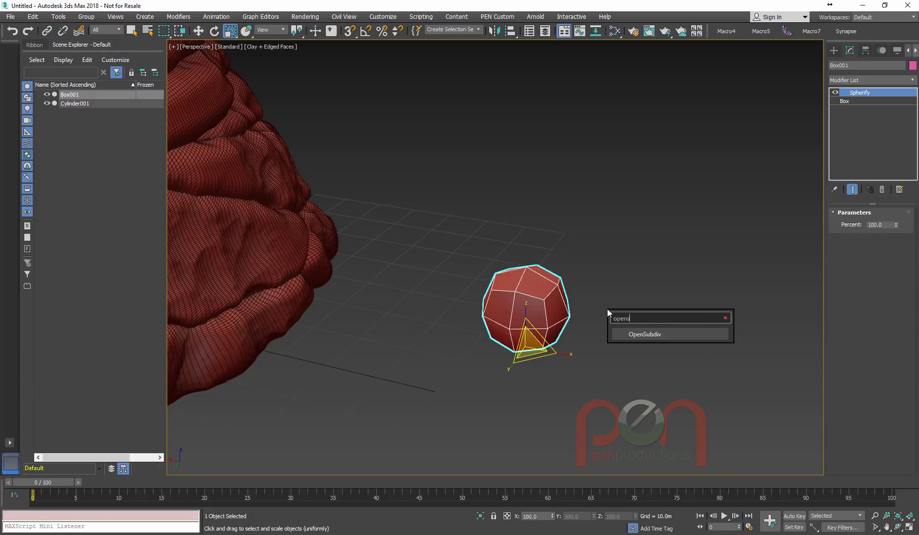
pyautogui.press('Return')
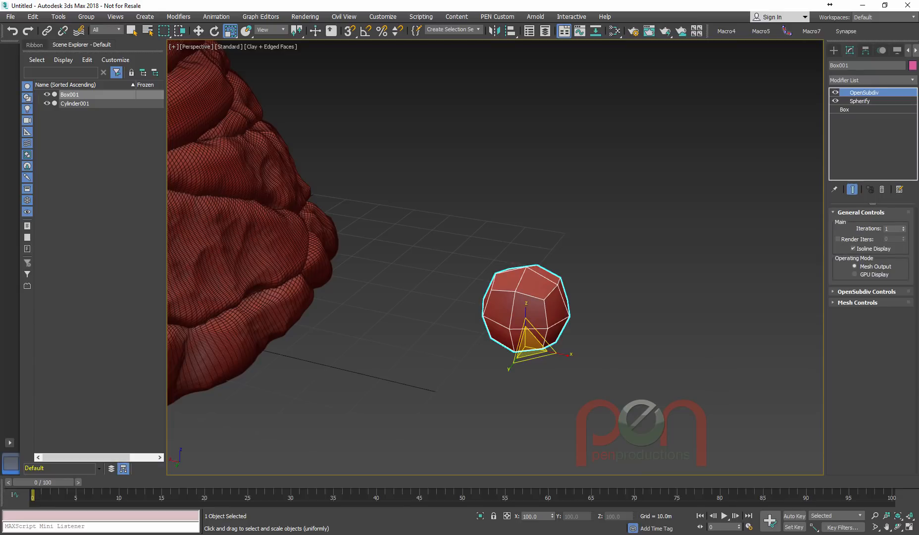
pyautogui.click(868, 248)
pyautogui.moveTo(893, 229); pyautogui.dragTo(870, 240)
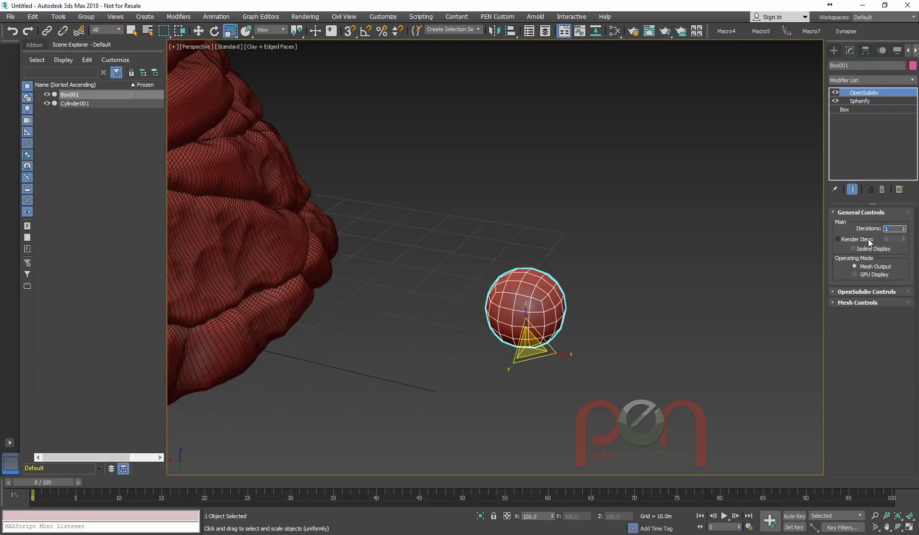
pyautogui.write('5')
pyautogui.press('Return')
pyautogui.keyDown('alt'); pyautogui.moveTo(666, 274); pyautogui.dragTo(585, 300, button='middle'); pyautogui.keyUp('alt')
pyautogui.moveTo(585, 300); pyautogui.dragTo(655, 293, button='middle')
# Step: Add a Displace modifier to the subdivided ball, enable Use Existing Mapping and hide the edged faces
pyautogui.write('xdisplace')
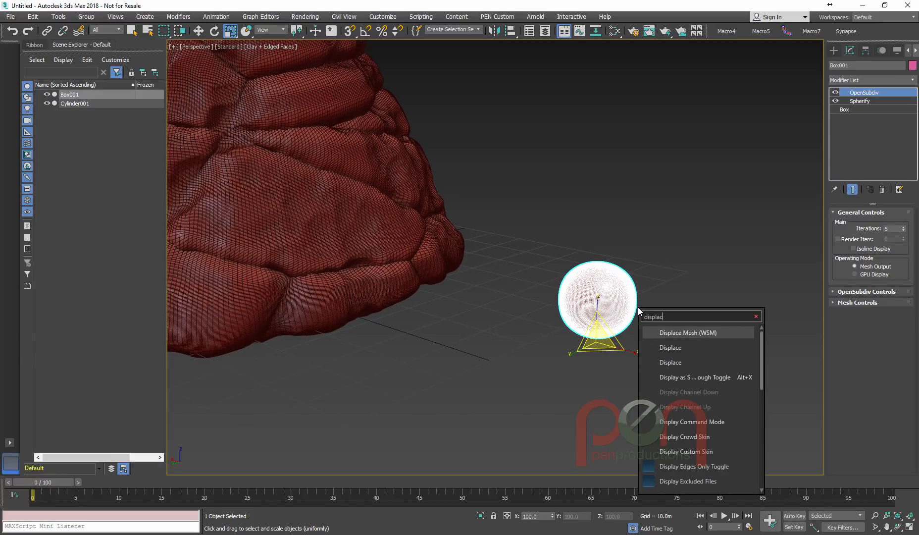
pyautogui.press('Return')
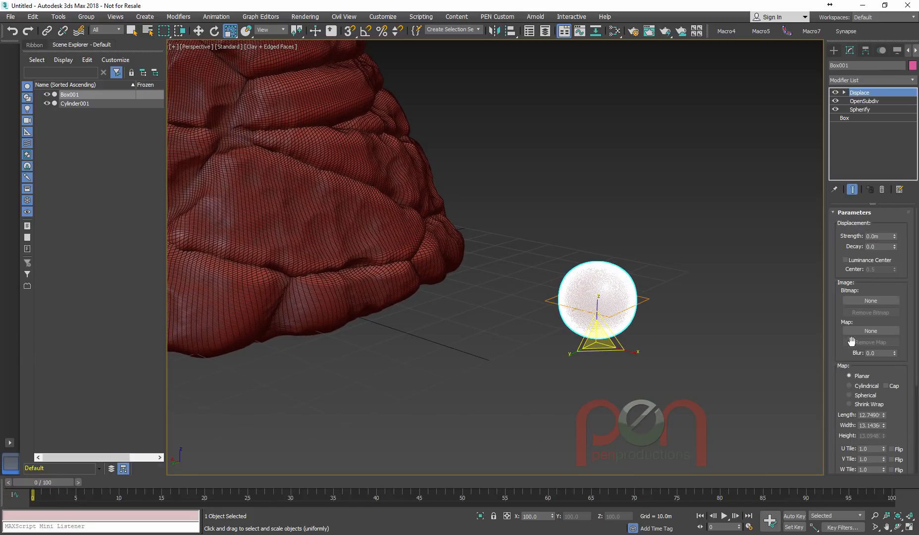
pyautogui.scroll(-4, 863, 366)
pyautogui.click(845, 372)
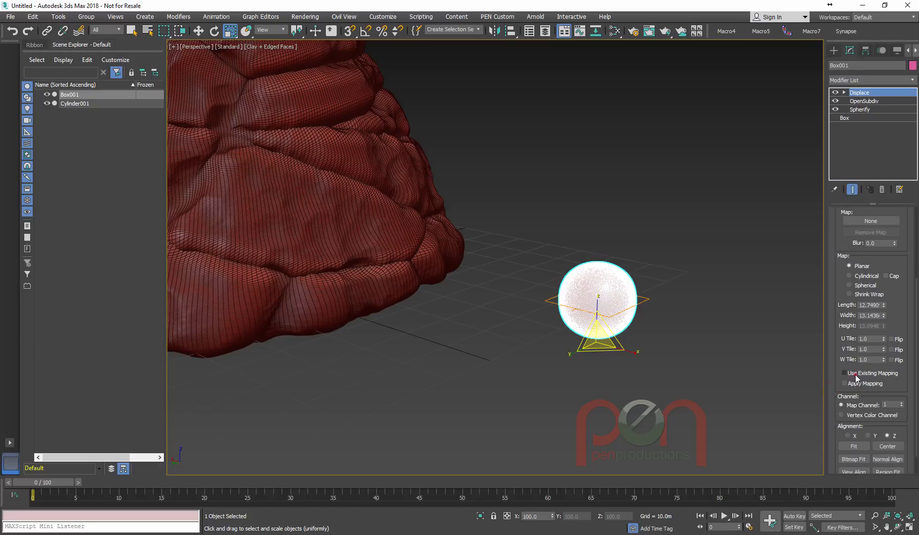
pyautogui.moveTo(639, 349)
pyautogui.keyDown('alt'); pyautogui.mouseDown(button='middle')
pyautogui.moveTo(682, 340)
pyautogui.moveTo(700, 352)
pyautogui.moveTo(696, 332)
pyautogui.mouseUp(button='middle'); pyautogui.keyUp('alt')
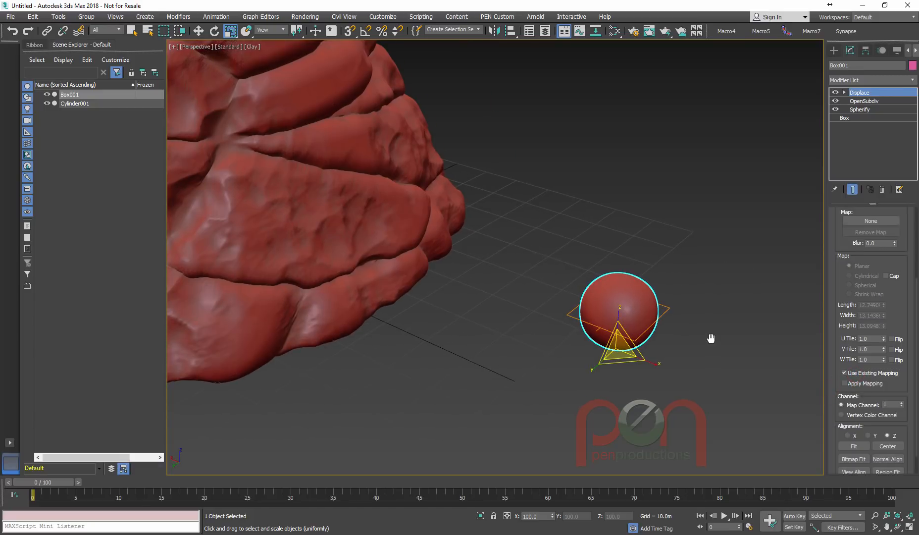
# Step: Duplicate the Composite map and its two Cellular maps and Smoke map below the originals in the Slate Material Editor
pyautogui.press('m')
pyautogui.moveTo(295, 367); pyautogui.dragTo(298, 273, button='middle')
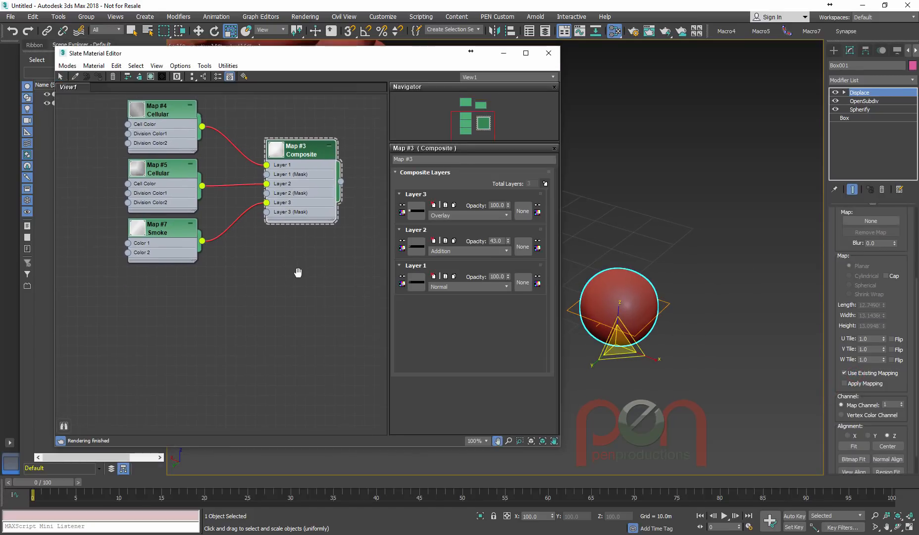
pyautogui.moveTo(110, 102); pyautogui.dragTo(297, 307)
pyautogui.keyDown('shift'); pyautogui.moveTo(306, 161); pyautogui.dragTo(306, 329); pyautogui.keyUp('shift')
pyautogui.moveTo(328, 234); pyautogui.dragTo(301, 171, button='middle')
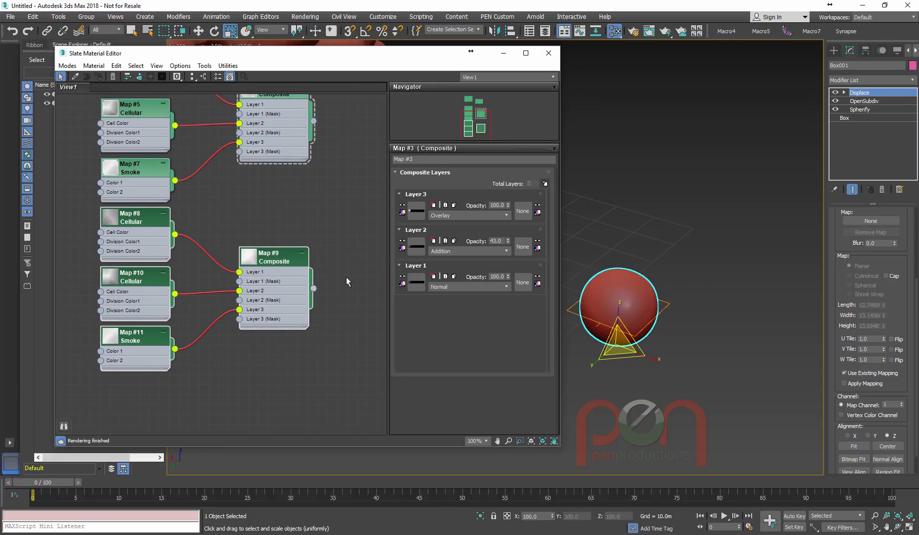
pyautogui.click(345, 252)
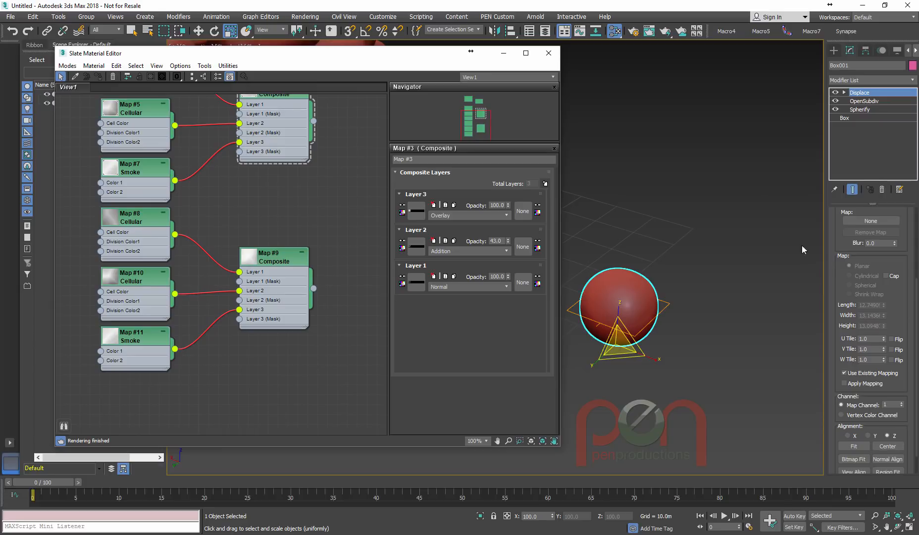
# Step: Assign the duplicated Composite map as an instance to the ball's Displace modifier and set the displacement strength to 2.81 m
pyautogui.moveTo(837, 246); pyautogui.dragTo(826, 341)
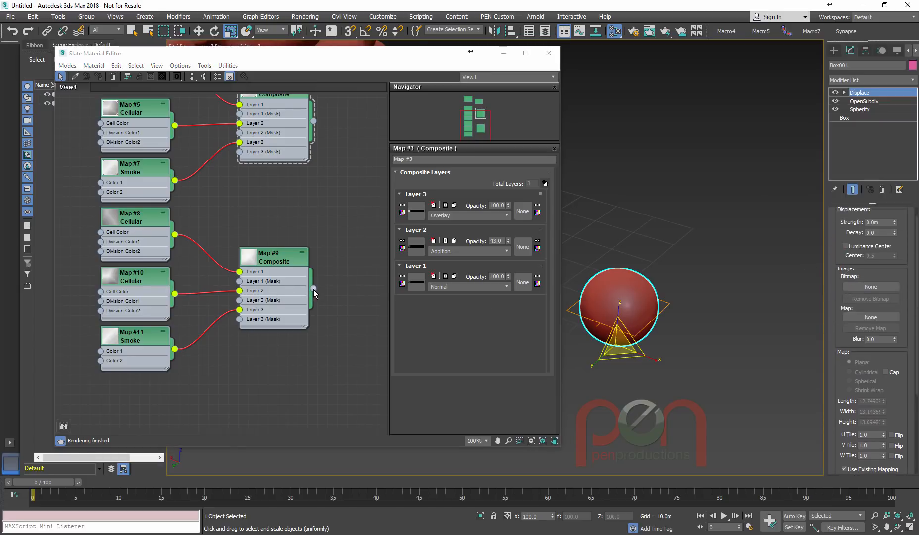
pyautogui.moveTo(314, 289); pyautogui.dragTo(868, 287)
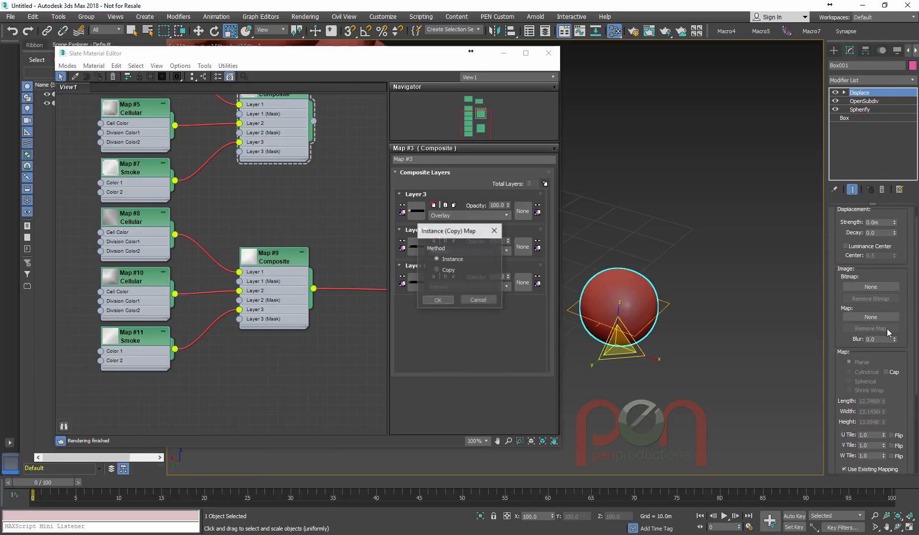
pyautogui.click(445, 303)
pyautogui.scroll(1, 829, 270)
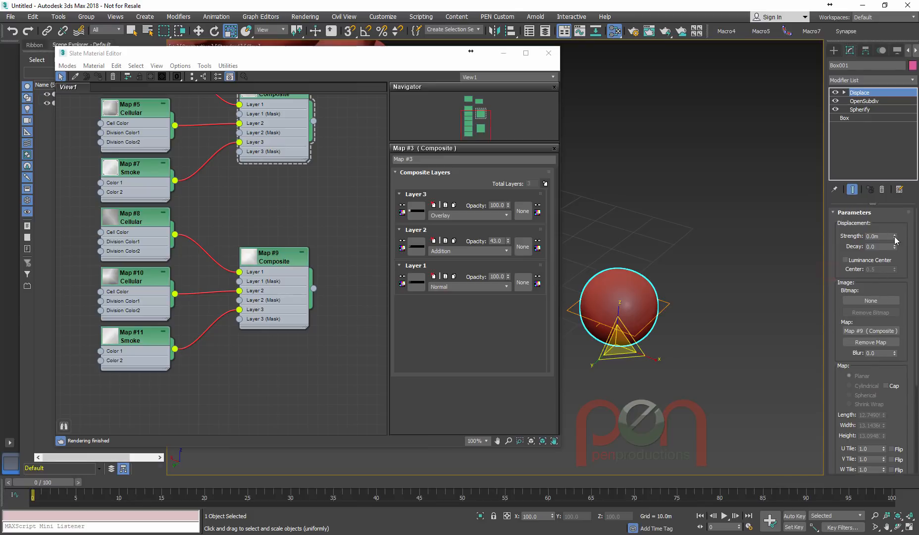
pyautogui.moveTo(896, 239); pyautogui.dragTo(845, 117)
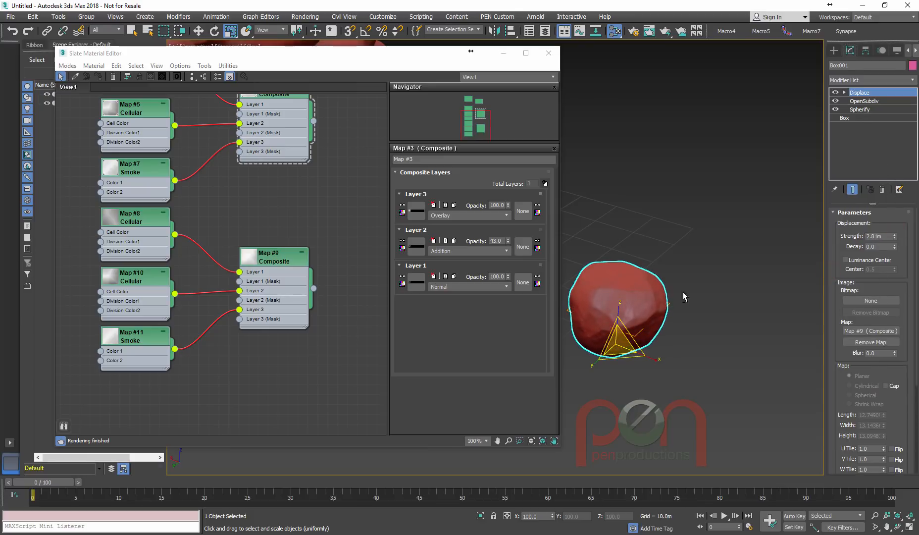
pyautogui.keyDown('alt'); pyautogui.moveTo(683, 296); pyautogui.dragTo(650, 274, button='middle'); pyautogui.keyUp('alt')
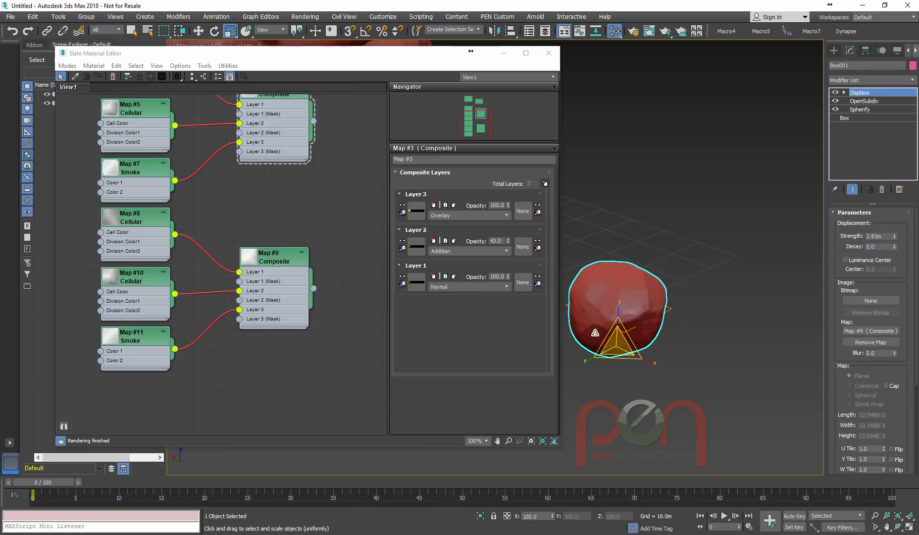
# Step: Enable Luminance Center on the ball's Displace modifier and raise the displacement strength to about 5.107 m
pyautogui.moveTo(894, 237); pyautogui.dragTo(894, 218)
pyautogui.click(863, 260)
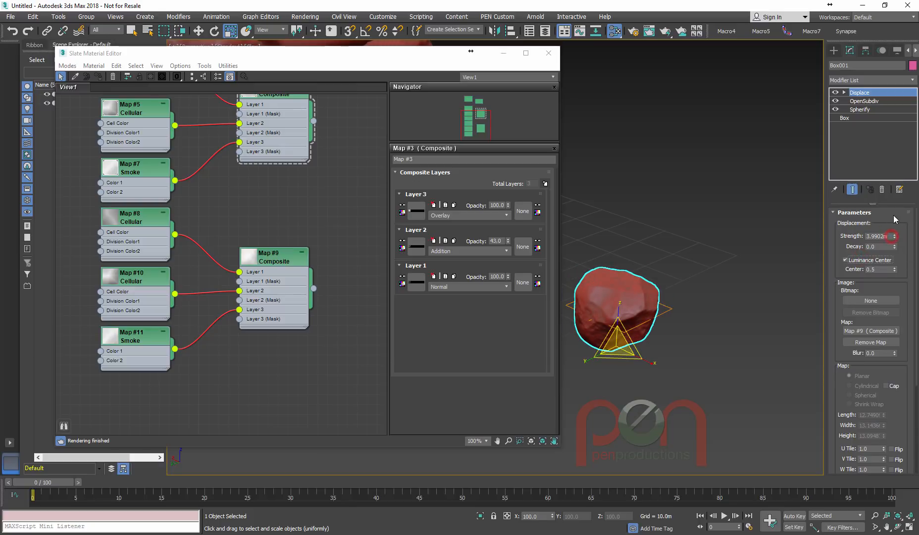
pyautogui.moveTo(895, 217); pyautogui.dragTo(896, 222)
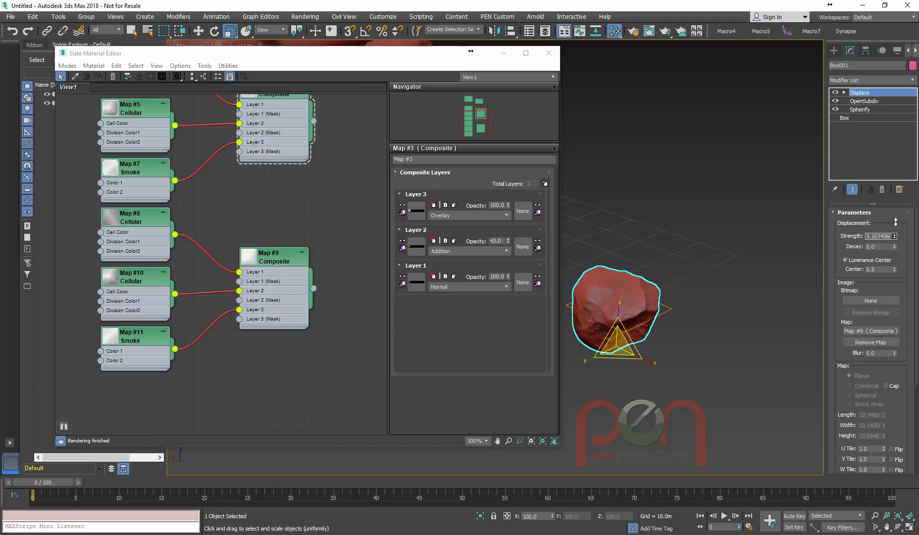
# Step: Set the Z tiling of Cellular Map #8 to 1.0 and its cell size to about 19.3
pyautogui.click(136, 223)
pyautogui.doubleClick(136, 223)
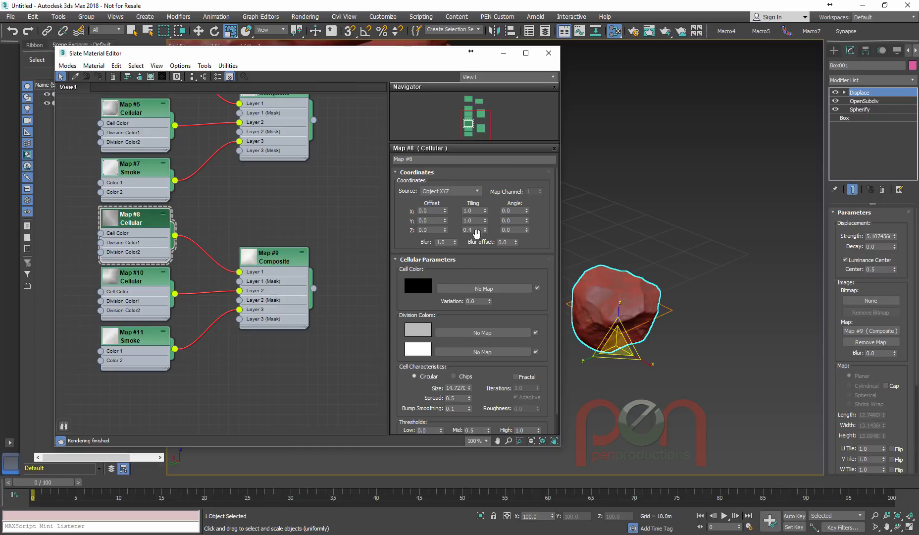
pyautogui.moveTo(478, 231); pyautogui.dragTo(447, 234)
pyautogui.write('1')
pyautogui.press('Return')
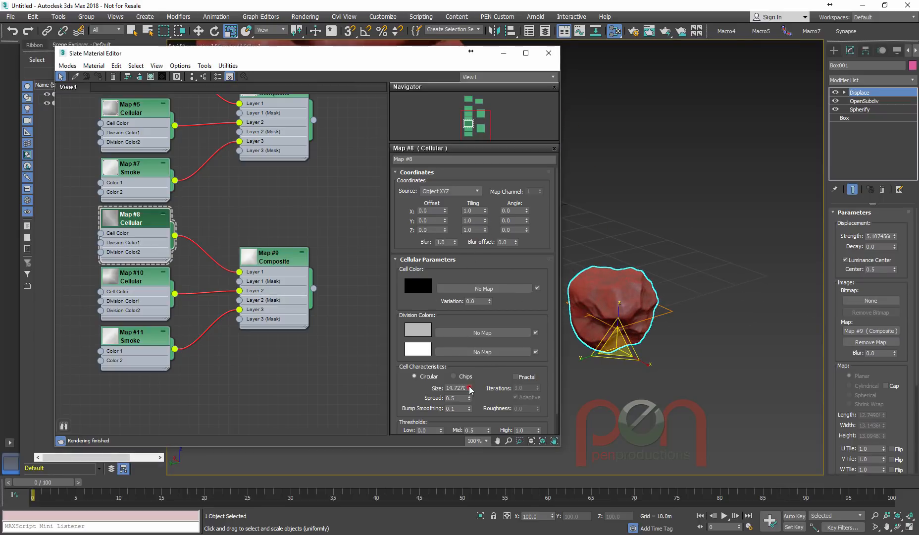
pyautogui.moveTo(470, 389); pyautogui.dragTo(471, 363)
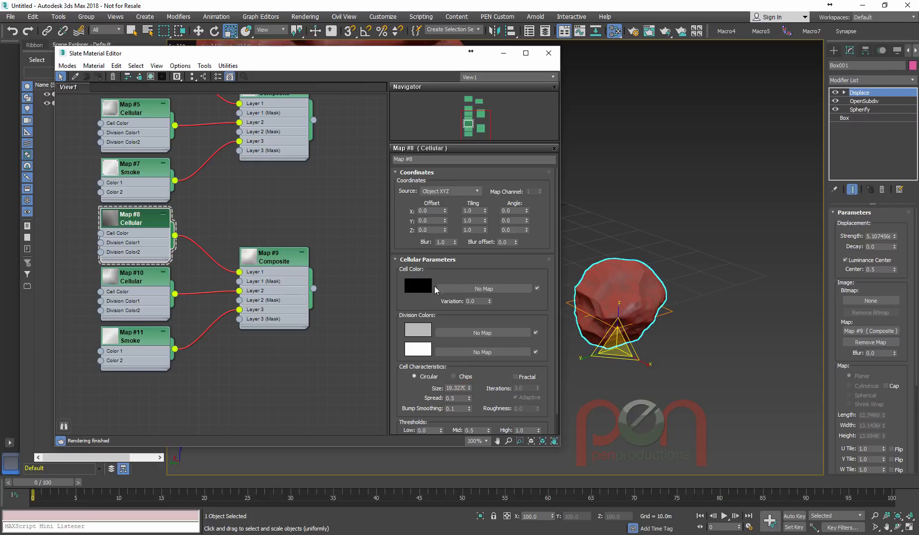
# Step: Hide the upper layers of Composite Map #9 and reduce the cell size of Cellular Map #8 to about 14.6
pyautogui.click(292, 261)
pyautogui.click(402, 242)
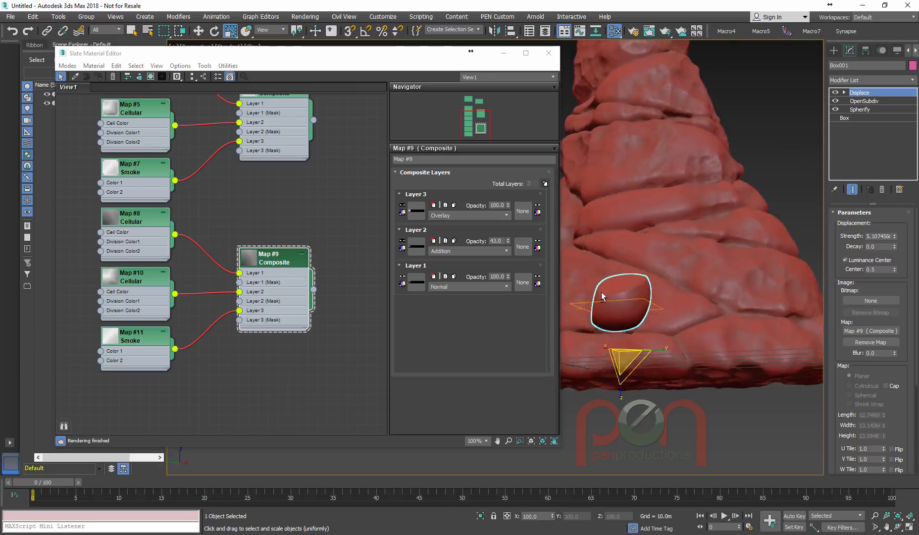
pyautogui.doubleClick(136, 223)
pyautogui.moveTo(469, 391); pyautogui.dragTo(472, 402)
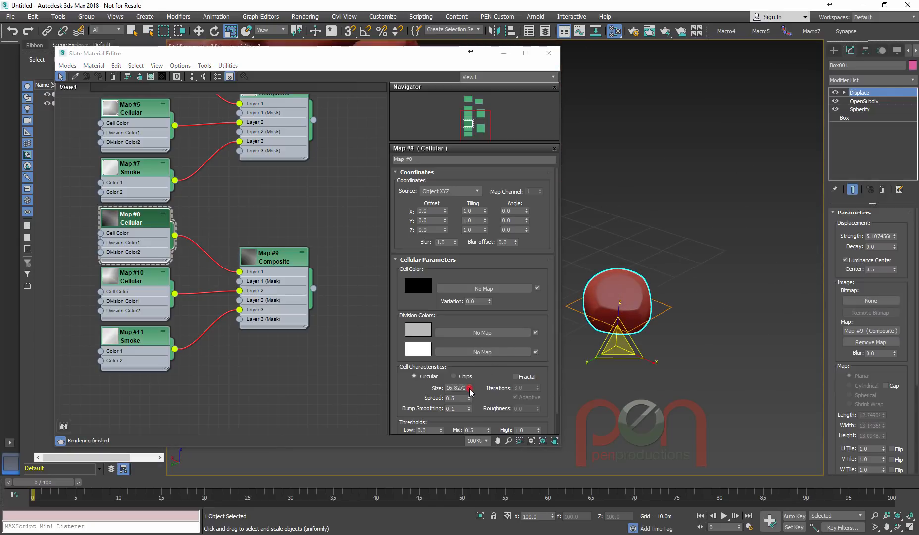
pyautogui.moveTo(470, 391); pyautogui.dragTo(474, 398)
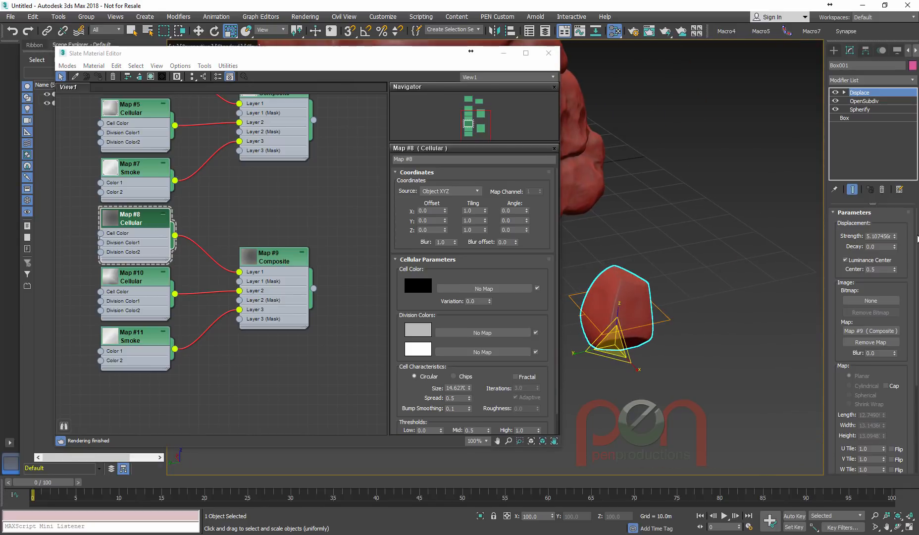
# Step: Show Layer 2 of Composite Map #9 again and set its opacity to 46
pyautogui.click(271, 258)
pyautogui.click(402, 241)
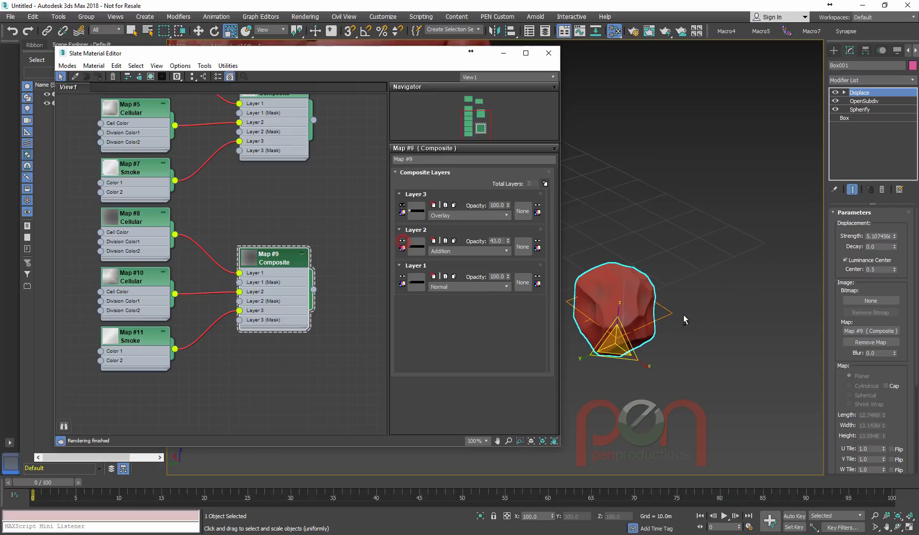
pyautogui.keyDown('alt'); pyautogui.moveTo(640, 303); pyautogui.dragTo(680, 312, button='middle'); pyautogui.keyUp('alt')
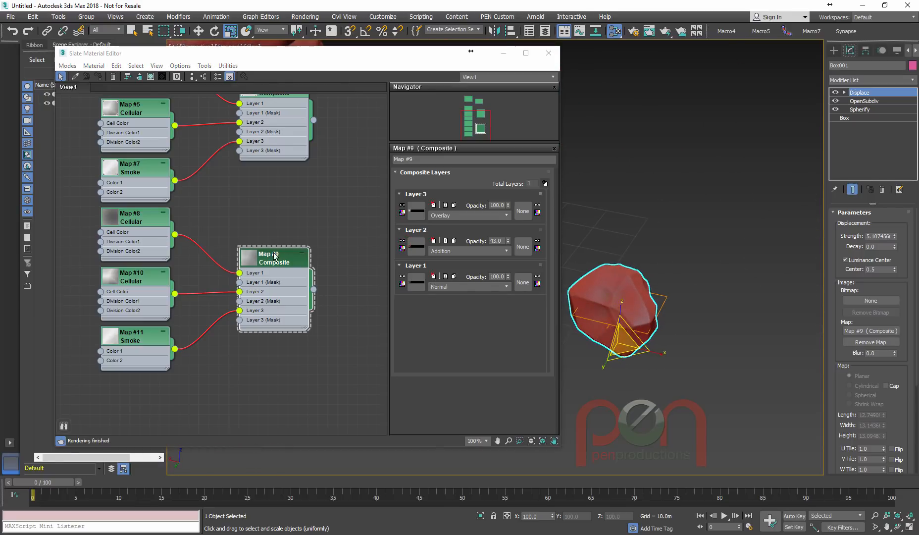
pyautogui.moveTo(509, 241); pyautogui.dragTo(509, 237)
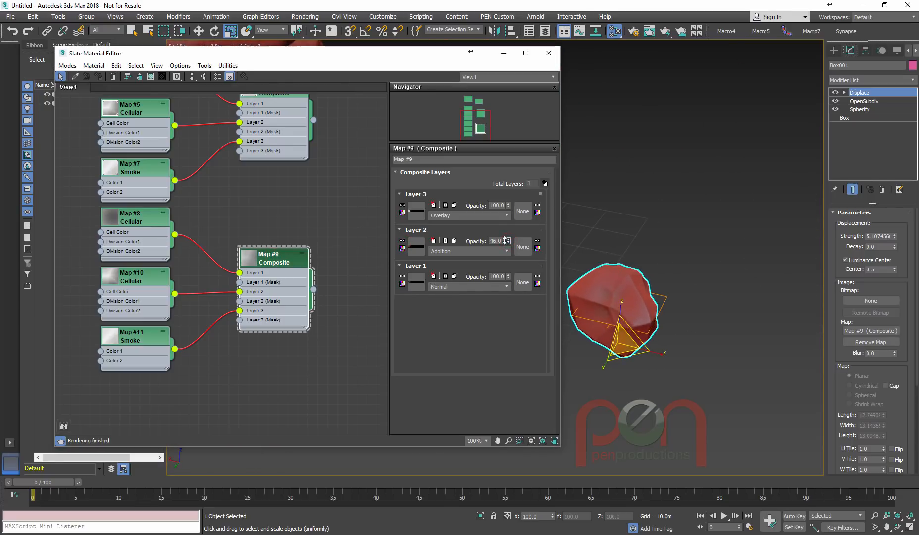
# Step: Show Layer 3 of Composite Map #9 again and lower its opacity to 78
pyautogui.click(131, 338)
pyautogui.click(403, 204)
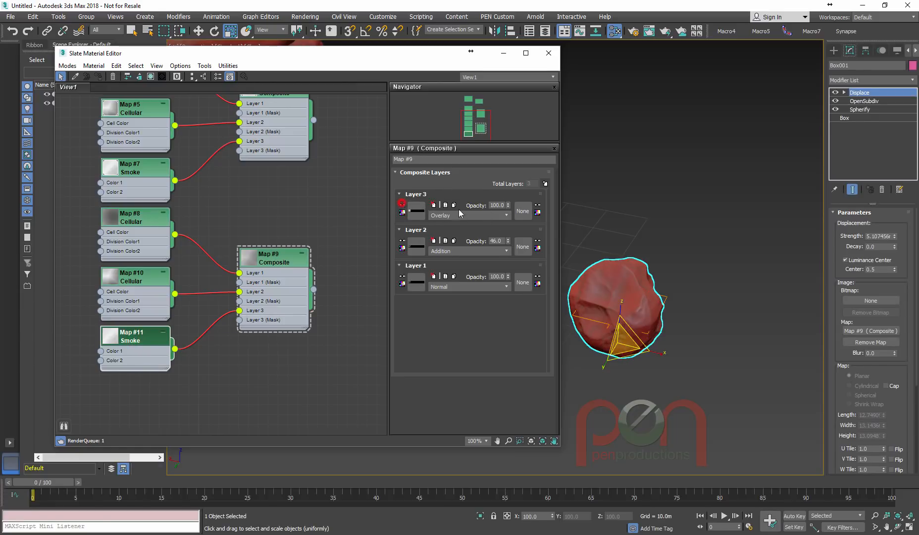
pyautogui.moveTo(508, 206); pyautogui.dragTo(509, 218)
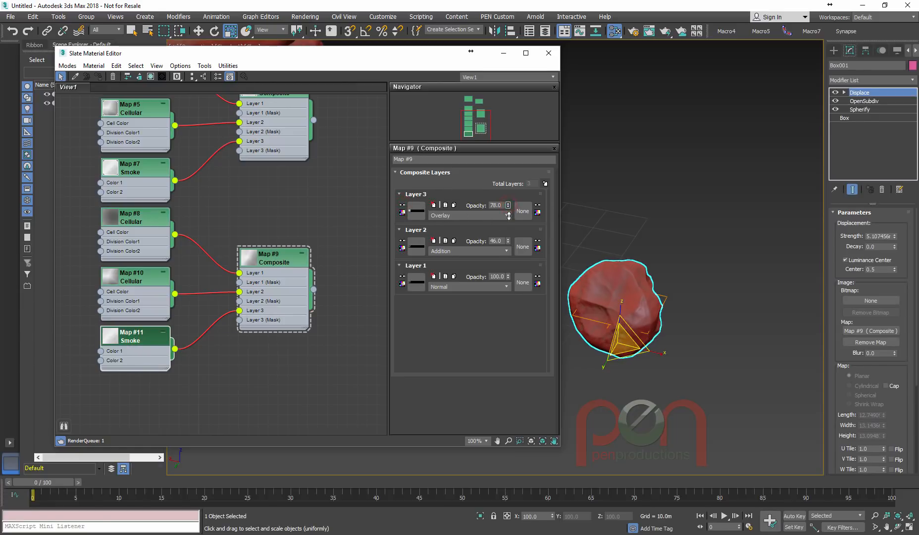
# Step: Close the Slate Material Editor and add an Optimize modifier to the displaced ball
pyautogui.keyDown('alt'); pyautogui.moveTo(599, 280); pyautogui.dragTo(687, 223, button='middle'); pyautogui.keyUp('alt')
pyautogui.click(548, 59)
pyautogui.write('xoptimi')
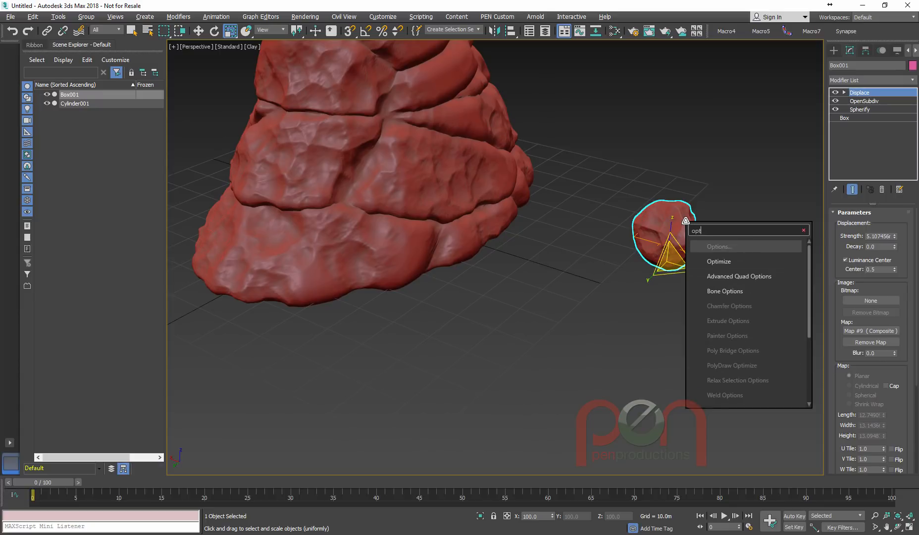
pyautogui.press('Return')
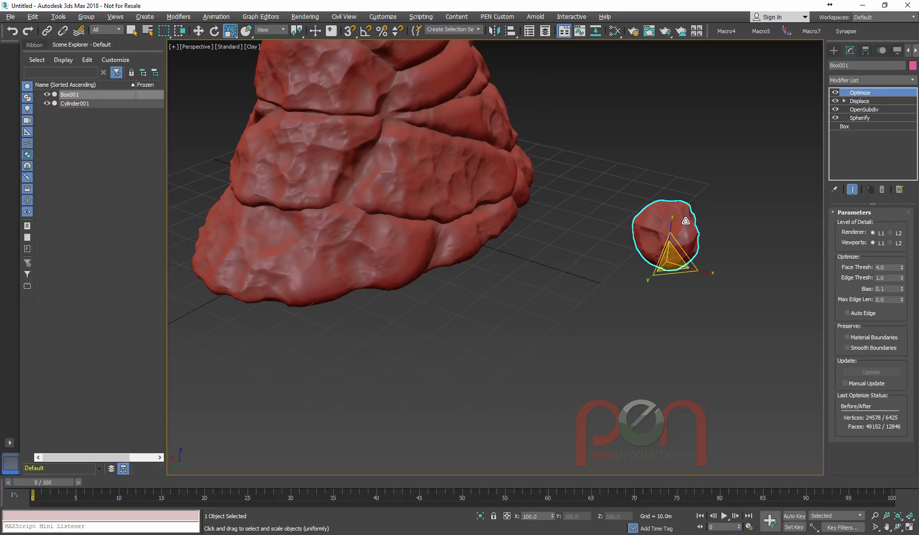
# Step: Set the Optimize face threshold to 6 and check the ball's reduced mesh with edged faces
pyautogui.click(890, 267)
pyautogui.write('6')
pyautogui.press('Return')
pyautogui.scroll(6, 688, 229)
pyautogui.press('F4')
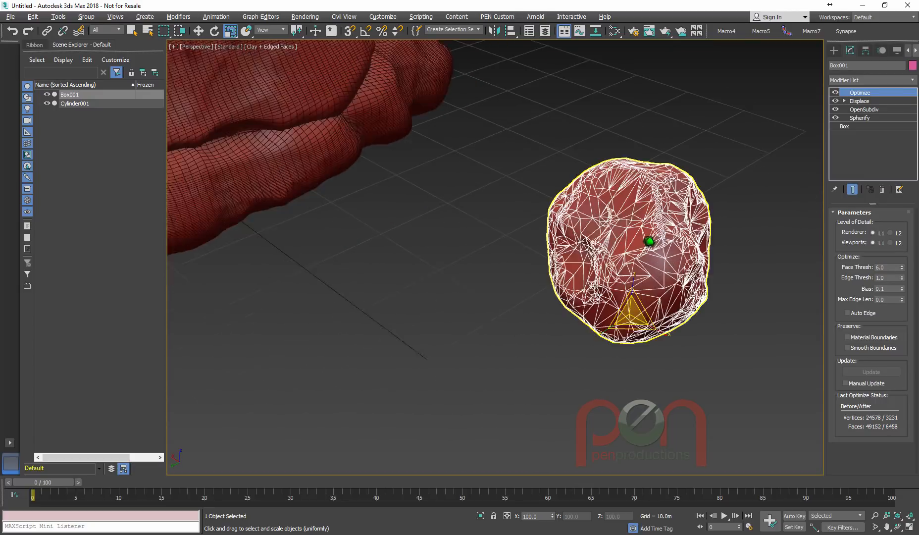
pyautogui.scroll(-3, 649, 241)
pyautogui.press('F4')
pyautogui.scroll(-6, 605, 297)
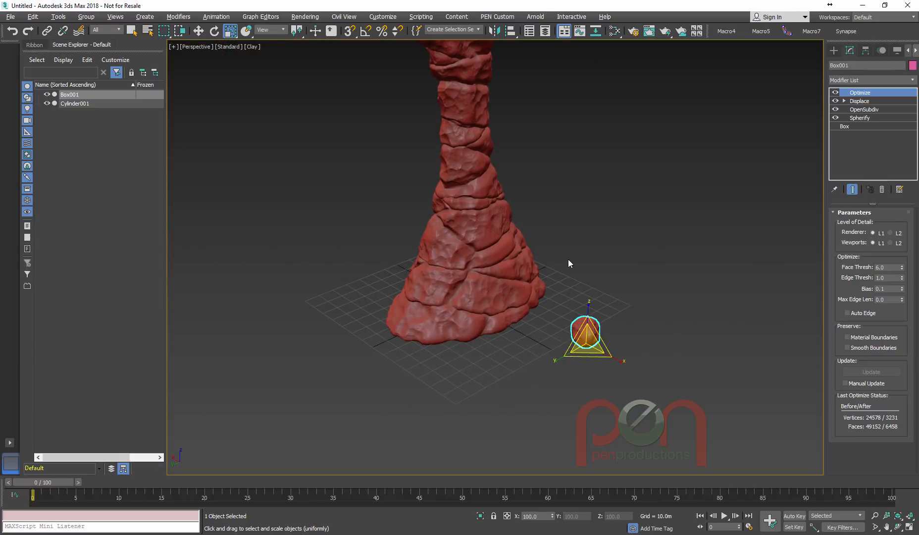
# Step: Set Object Paint to paint with objects in the list and add the selected boulder to that list
pyautogui.keyDown('alt'); pyautogui.moveTo(545, 310); pyautogui.dragTo(465, 309, button='middle'); pyautogui.keyUp('alt')
pyautogui.click(34, 45)
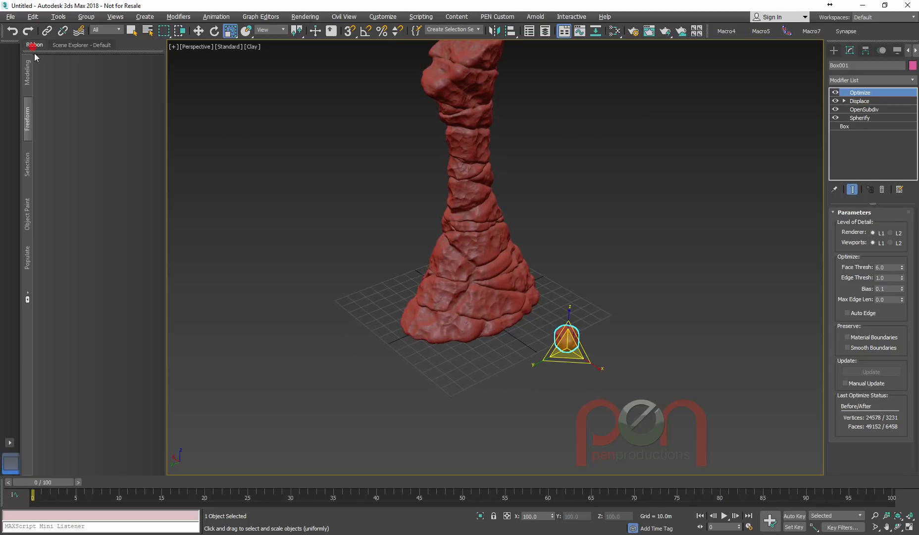
pyautogui.click(28, 222)
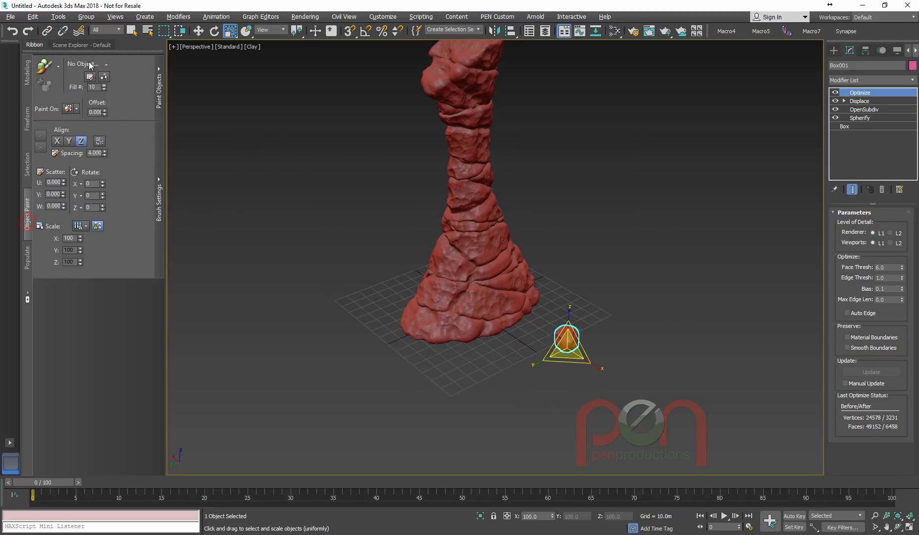
pyautogui.click(58, 66)
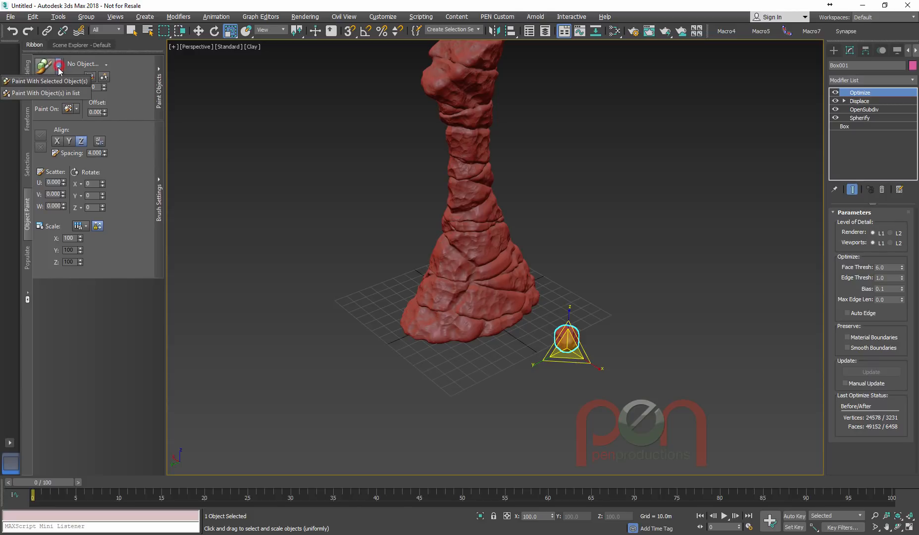
pyautogui.click(55, 94)
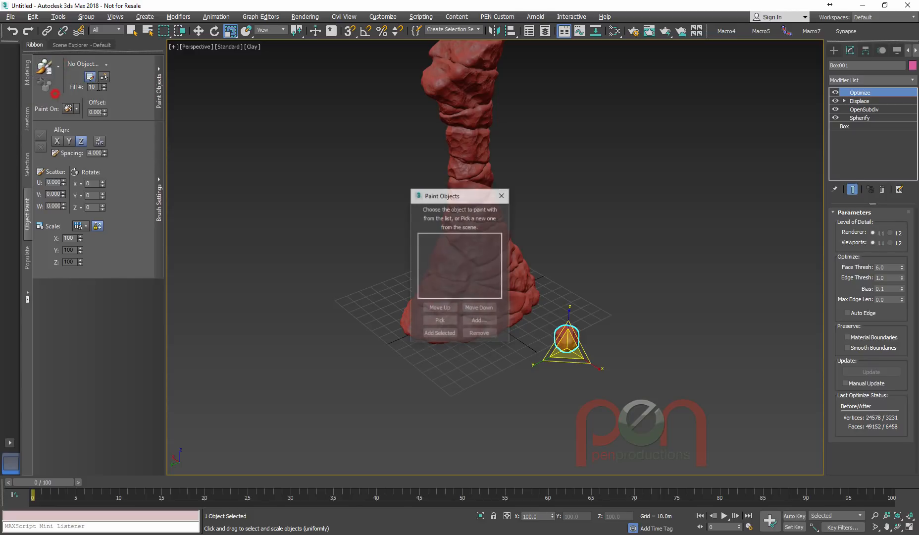
pyautogui.click(444, 334)
pyautogui.click(502, 196)
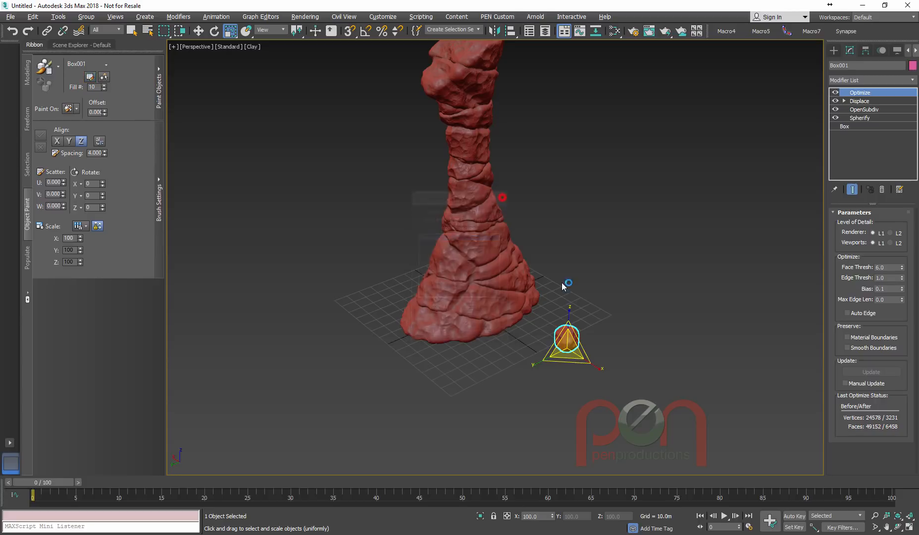
# Step: Set the Object Paint offset to about 2.1, choose Scene as the surface to paint on and activate painting
pyautogui.keyDown('alt'); pyautogui.moveTo(559, 318); pyautogui.dragTo(563, 316, button='middle'); pyautogui.keyUp('alt')
pyautogui.scroll(-2, 563, 317)
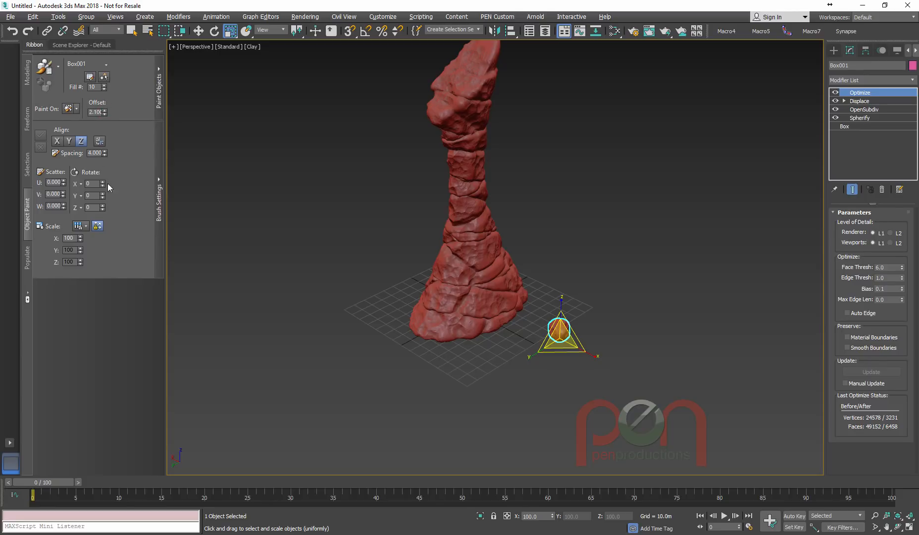
pyautogui.click(77, 109)
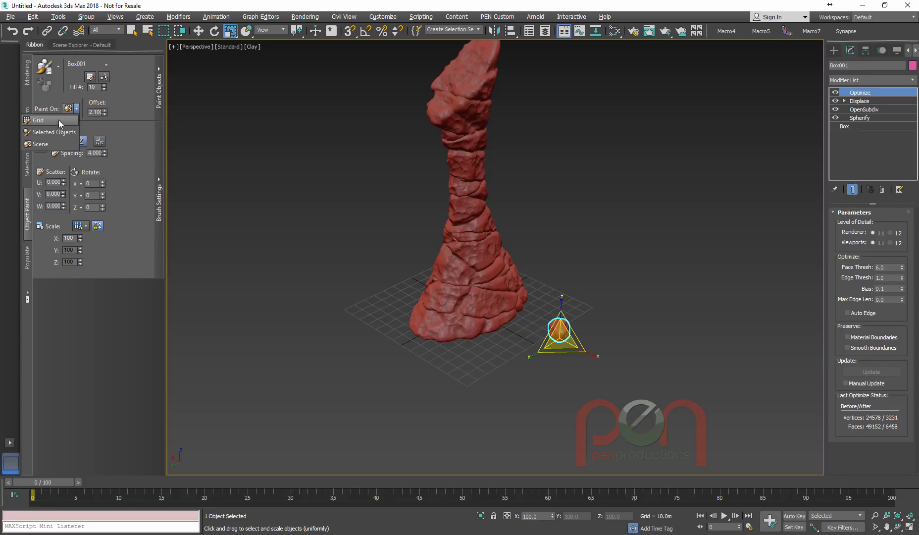
pyautogui.click(55, 143)
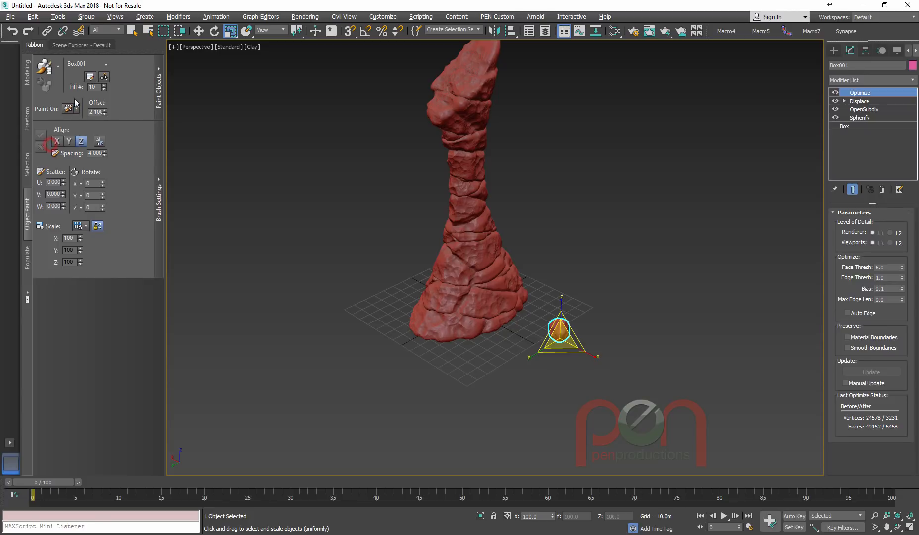
pyautogui.click(45, 71)
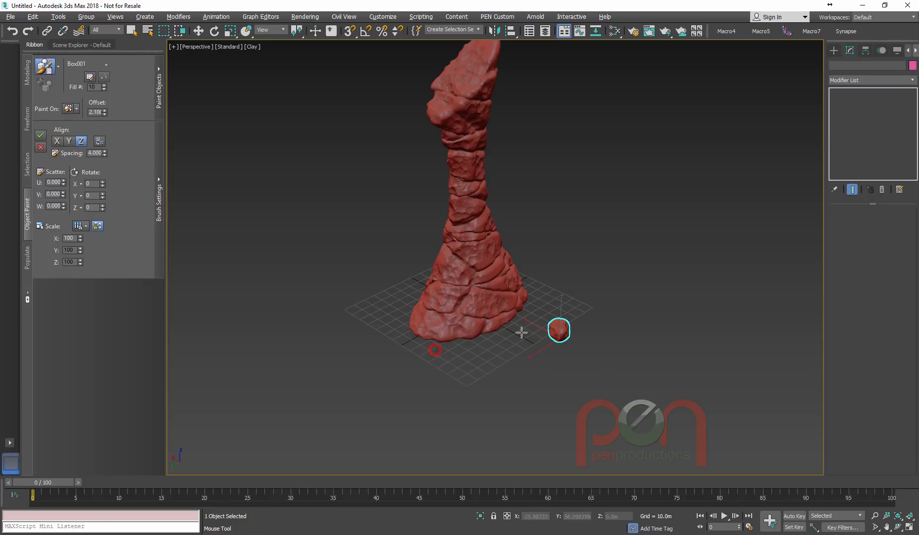
# Step: Try painting boulders around the column's base, first at the existing spacing and again at about 13.07, undoing each stroke
pyautogui.moveTo(522, 332)
pyautogui.mouseDown()
pyautogui.moveTo(417, 365)
pyautogui.moveTo(406, 358)
pyautogui.mouseUp()
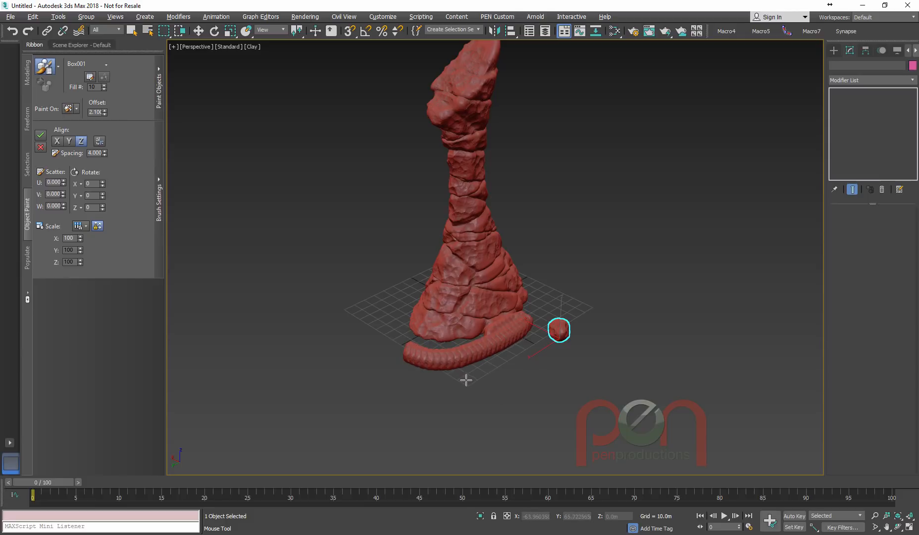
pyautogui.hotkey('ctrl', 'z')
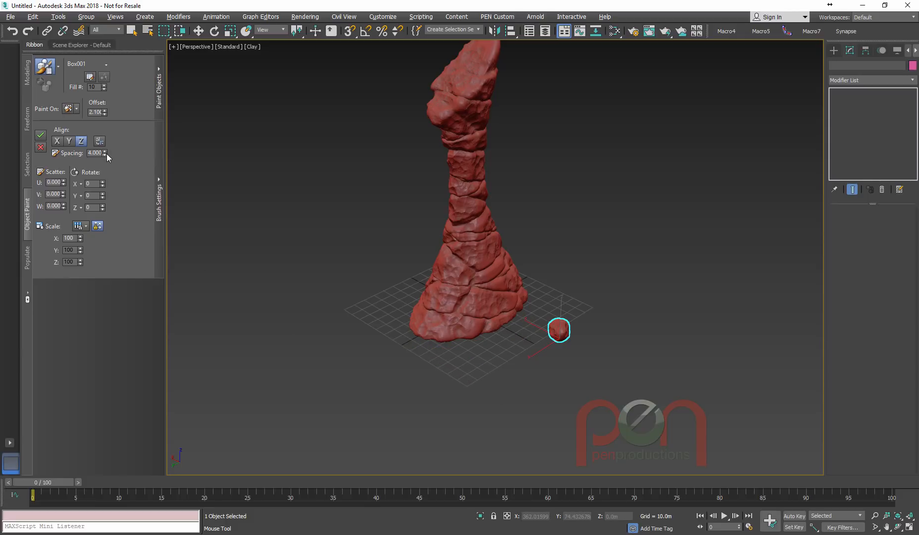
pyautogui.moveTo(104, 152); pyautogui.dragTo(102, 132)
pyautogui.moveTo(459, 351); pyautogui.dragTo(528, 329)
pyautogui.hotkey('ctrl', 'z')
# Step: Turn on random rotation around the X, Y and Z axes for the painted boulders
pyautogui.click(79, 184)
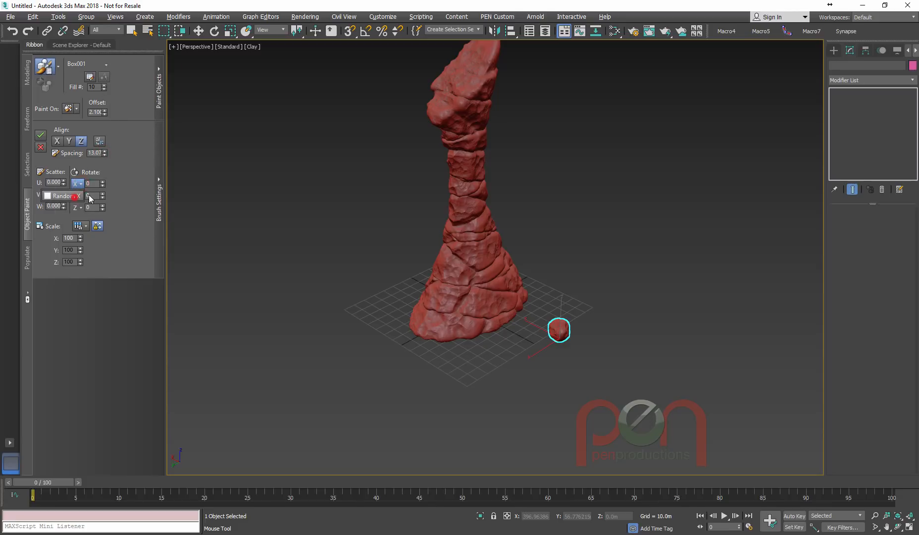
pyautogui.click(128, 174)
pyautogui.click(79, 196)
pyautogui.click(75, 207)
pyautogui.click(131, 197)
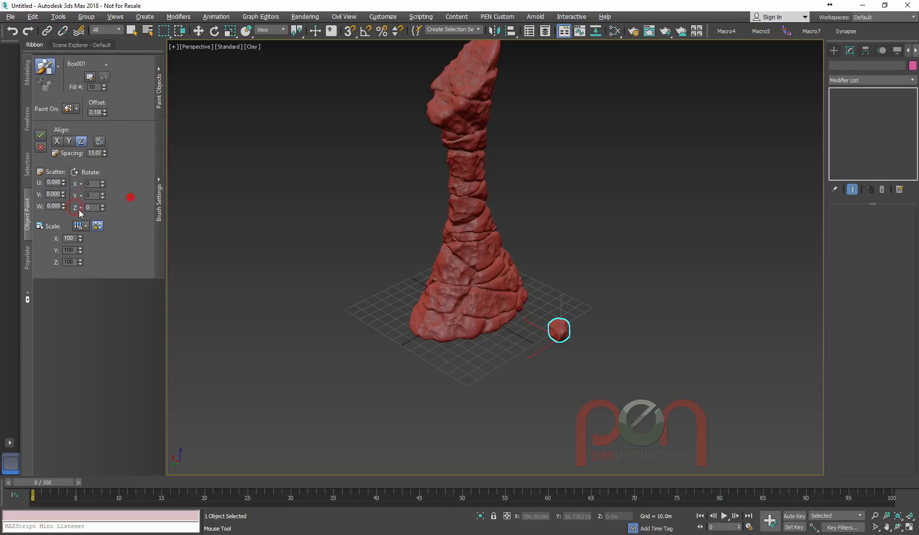
pyautogui.click(80, 208)
pyautogui.click(70, 219)
pyautogui.click(131, 238)
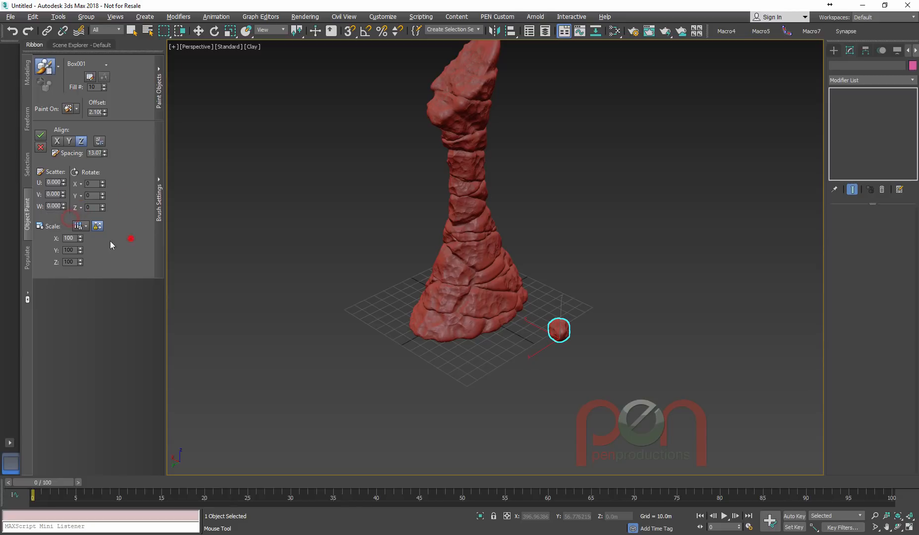
# Step: Switch the painted boulders' scale to random, ranging from 30 to 120
pyautogui.click(89, 226)
pyautogui.click(74, 250)
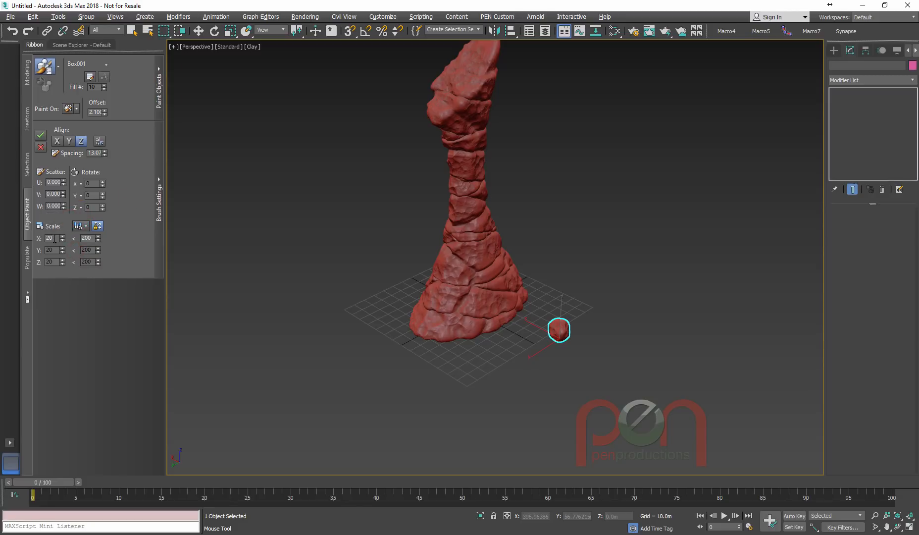
pyautogui.moveTo(55, 238); pyautogui.dragTo(44, 236)
pyautogui.write('30')
# Step: Undo a trial stroke, set the paint spacing to about 15.96 and scatter boulders around the column's base
pyautogui.moveTo(402, 333)
pyautogui.mouseDown()
pyautogui.moveTo(486, 349)
pyautogui.moveTo(456, 401)
pyautogui.mouseUp()
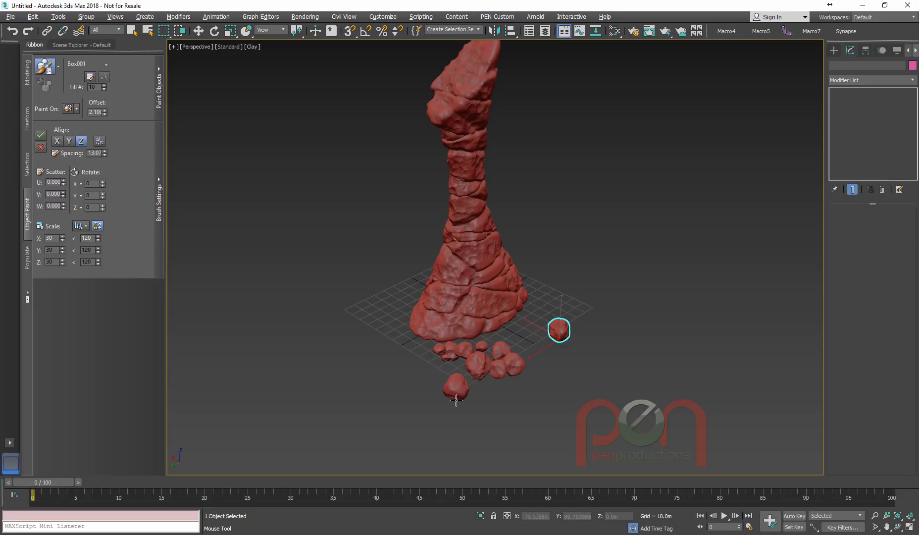
pyautogui.hotkey('ctrl', 'z')
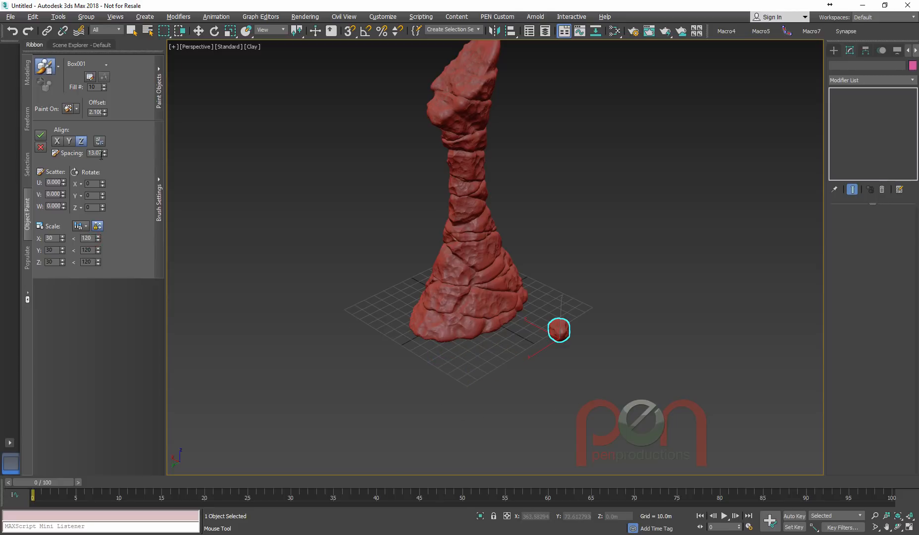
pyautogui.moveTo(106, 152); pyautogui.dragTo(107, 69)
pyautogui.moveTo(523, 315)
pyautogui.mouseDown()
pyautogui.moveTo(461, 357)
pyautogui.moveTo(416, 347)
pyautogui.moveTo(452, 365)
pyautogui.mouseUp()
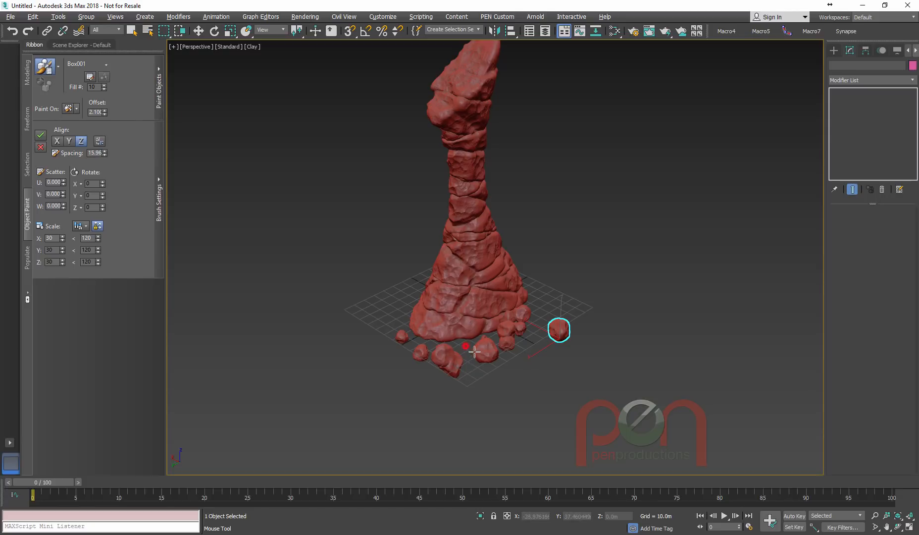
# Step: Undo the boulders painted around the column's base and leave Object Paint for the Scale tool
pyautogui.keyDown('alt'); pyautogui.moveTo(475, 352); pyautogui.dragTo(507, 355, button='middle'); pyautogui.keyUp('alt')
pyautogui.hotkey('ctrl', 'z')
pyautogui.press('r')
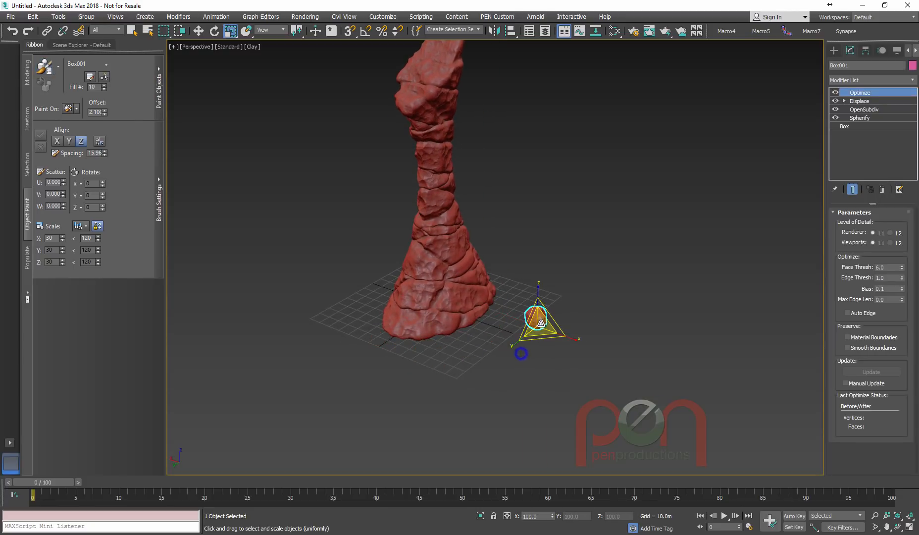
# Step: Centre the source boulder's pivot on the object, affecting only the pivot
pyautogui.click(865, 51)
pyautogui.click(870, 118)
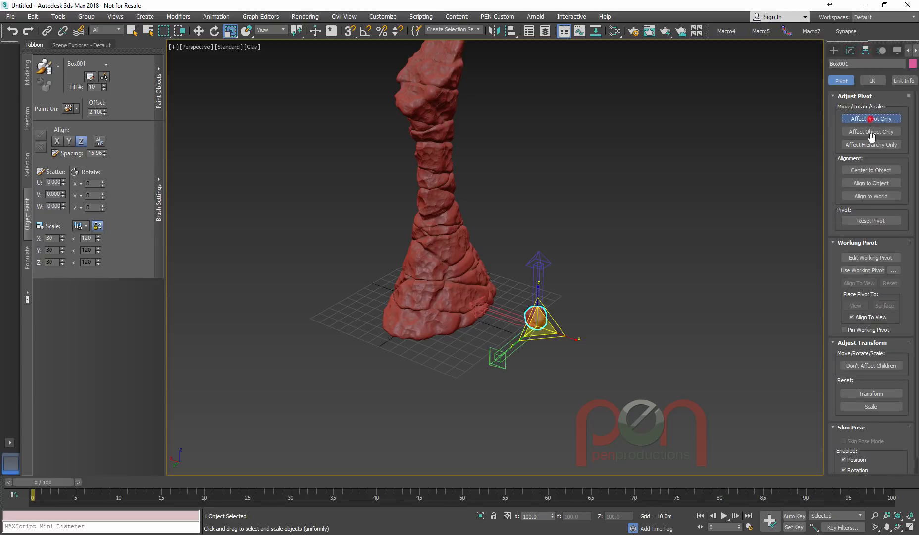
pyautogui.click(868, 171)
pyautogui.click(874, 118)
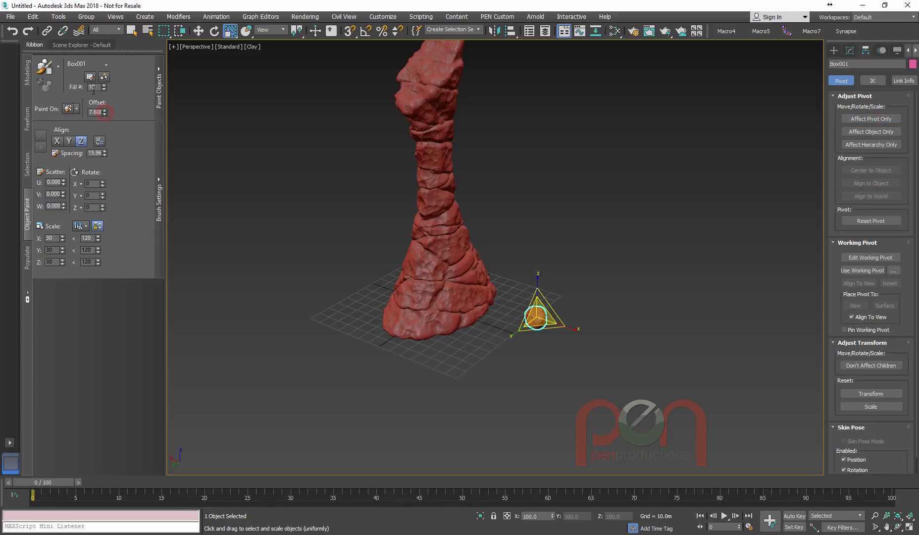
# Step: Set the paint offset to about 7.5 and paint curved trails of boulders in front of and beside the column's base
pyautogui.click(69, 109)
pyautogui.click(50, 66)
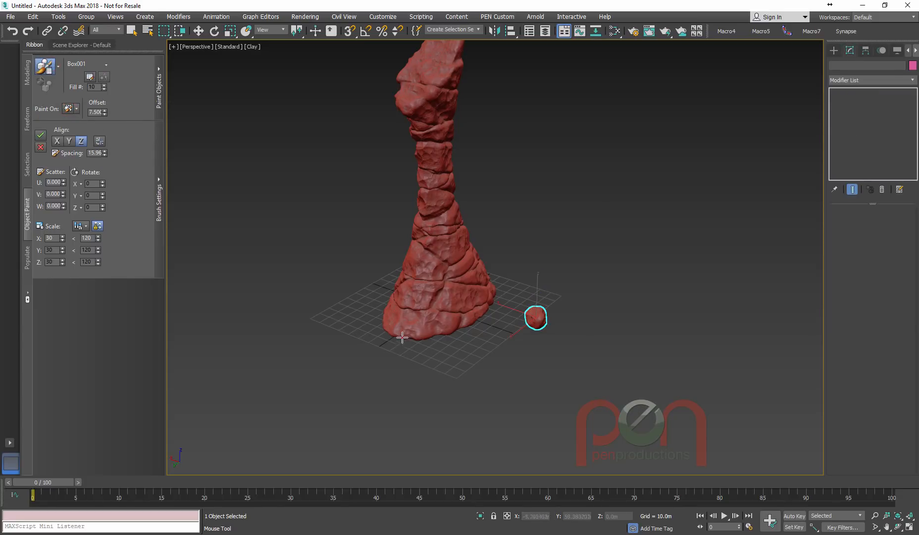
pyautogui.moveTo(402, 339)
pyautogui.mouseDown()
pyautogui.moveTo(503, 309)
pyautogui.moveTo(414, 348)
pyautogui.moveTo(465, 367)
pyautogui.moveTo(419, 373)
pyautogui.moveTo(460, 397)
pyautogui.moveTo(420, 435)
pyautogui.moveTo(423, 384)
pyautogui.moveTo(406, 369)
pyautogui.mouseUp()
pyautogui.moveTo(467, 334); pyautogui.dragTo(469, 295, button='middle')
pyautogui.keyDown('alt'); pyautogui.moveTo(469, 295); pyautogui.dragTo(450, 319, button='middle'); pyautogui.keyUp('alt')
pyautogui.moveTo(526, 269)
pyautogui.mouseDown()
pyautogui.moveTo(547, 251)
pyautogui.moveTo(649, 324)
pyautogui.mouseUp()
pyautogui.keyDown('alt'); pyautogui.moveTo(585, 310); pyautogui.dragTo(505, 333, button='middle'); pyautogui.keyUp('alt')
pyautogui.moveTo(416, 287)
pyautogui.mouseDown()
pyautogui.moveTo(422, 304)
pyautogui.moveTo(448, 286)
pyautogui.mouseUp()
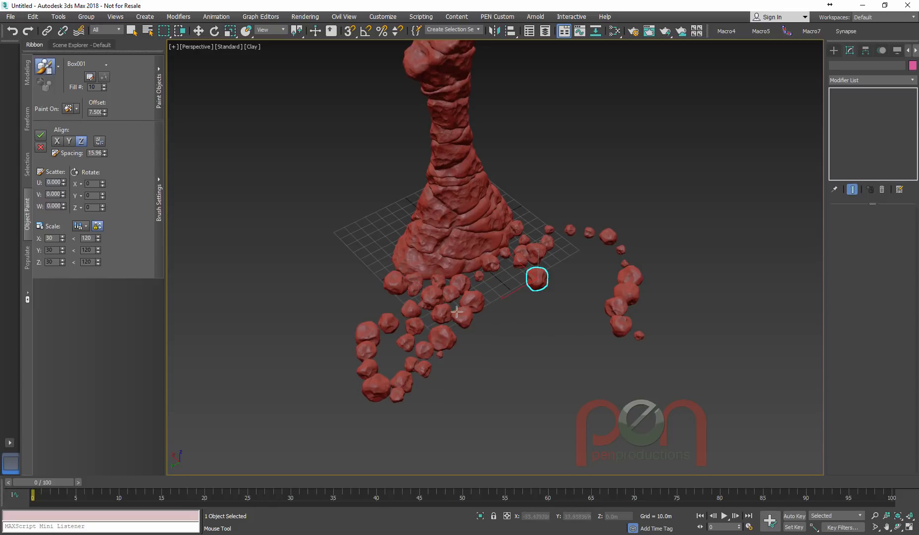
# Step: Turn on painting over already painted objects and pile more boulders onto those at the column's base
pyautogui.click(158, 89)
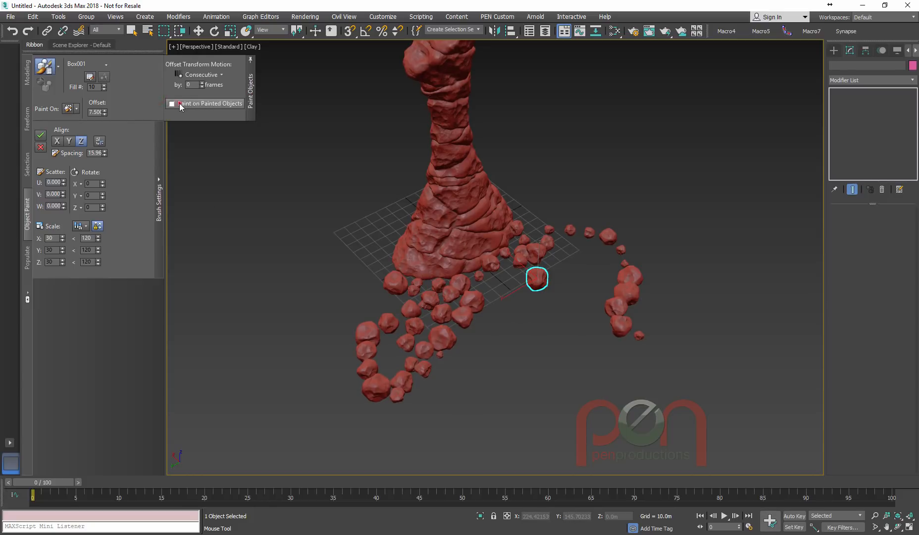
pyautogui.click(179, 105)
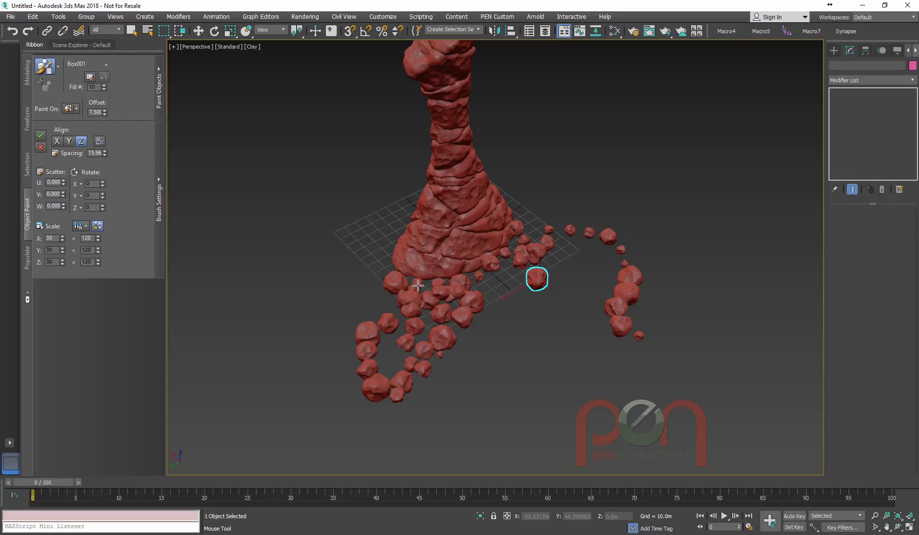
pyautogui.moveTo(440, 307)
pyautogui.keyDown('alt'); pyautogui.mouseDown(button='middle')
pyautogui.moveTo(421, 297)
pyautogui.moveTo(463, 254)
pyautogui.moveTo(427, 302)
pyautogui.moveTo(480, 284)
pyautogui.moveTo(428, 255)
pyautogui.mouseUp(button='middle'); pyautogui.keyUp('alt')
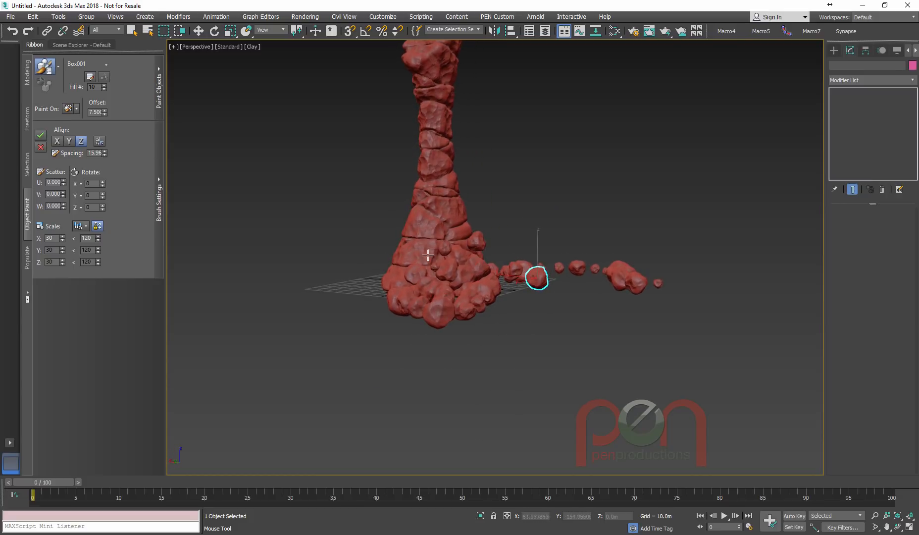
# Step: Set the painted boulders' offset to about 2.7, spacing to about 15.68 and maximum random scale to 80
pyautogui.moveTo(105, 113); pyautogui.dragTo(105, 166)
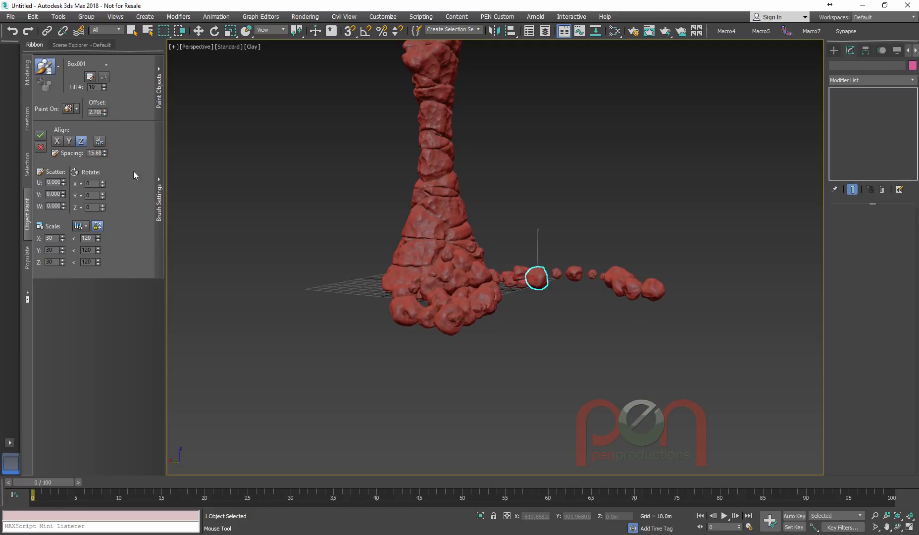
pyautogui.keyDown('alt'); pyautogui.moveTo(458, 273); pyautogui.dragTo(257, 294, button='middle'); pyautogui.keyUp('alt')
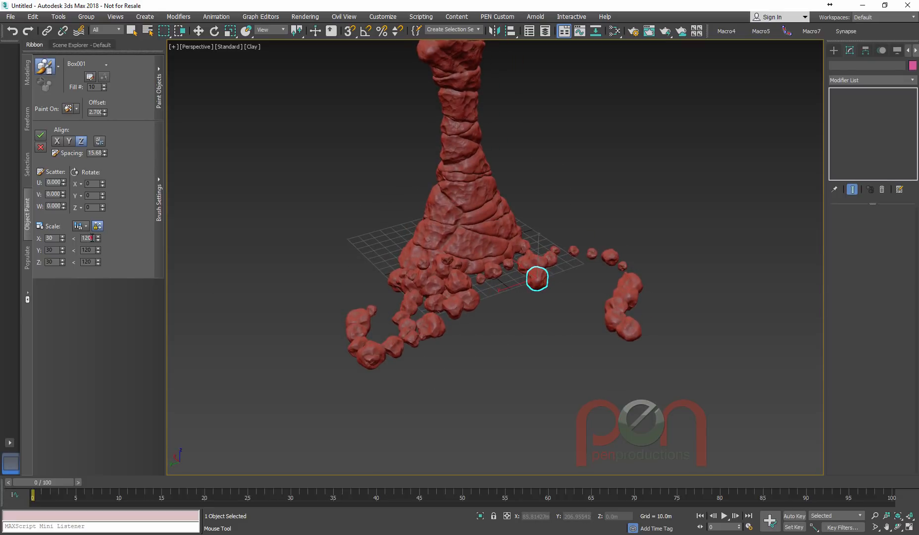
pyautogui.press('Return')
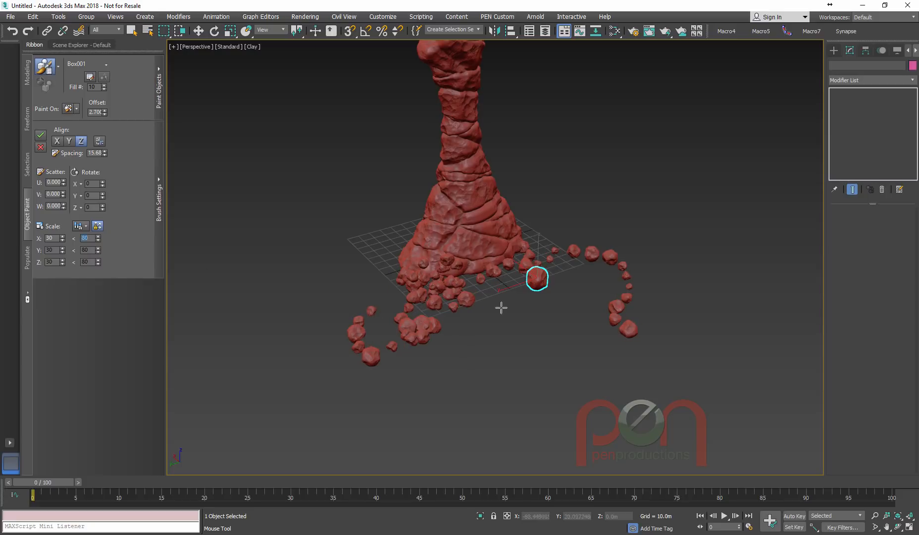
pyautogui.moveTo(501, 308)
pyautogui.keyDown('alt'); pyautogui.mouseDown(button='middle')
pyautogui.moveTo(490, 283)
pyautogui.moveTo(494, 299)
pyautogui.mouseUp(button='middle'); pyautogui.keyUp('alt')
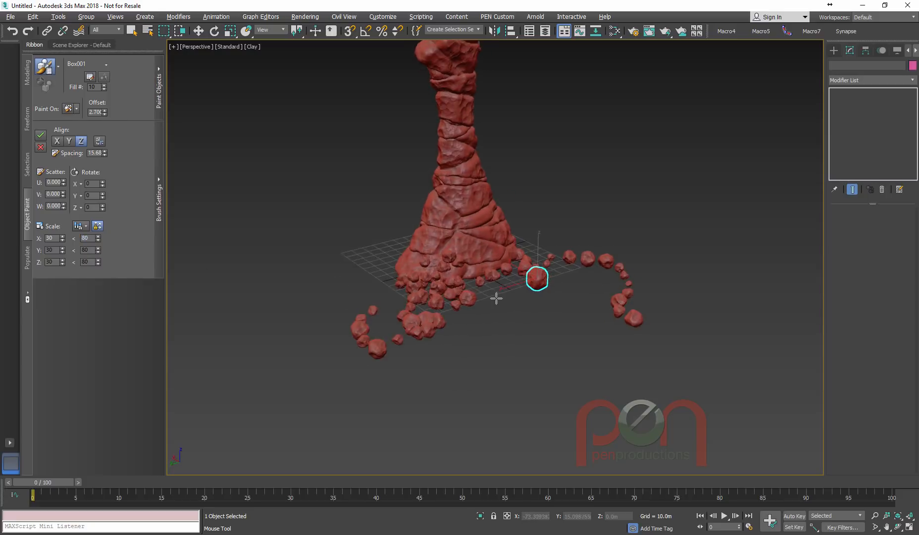
# Step: Reset the painted boulders' offset to 0
pyautogui.moveTo(105, 123); pyautogui.dragTo(112, 105)
pyautogui.rightClick(104, 111)
pyautogui.moveTo(430, 277)
pyautogui.keyDown('alt'); pyautogui.mouseDown(button='middle')
pyautogui.moveTo(436, 263)
pyautogui.moveTo(410, 282)
pyautogui.mouseUp(button='middle'); pyautogui.keyUp('alt')
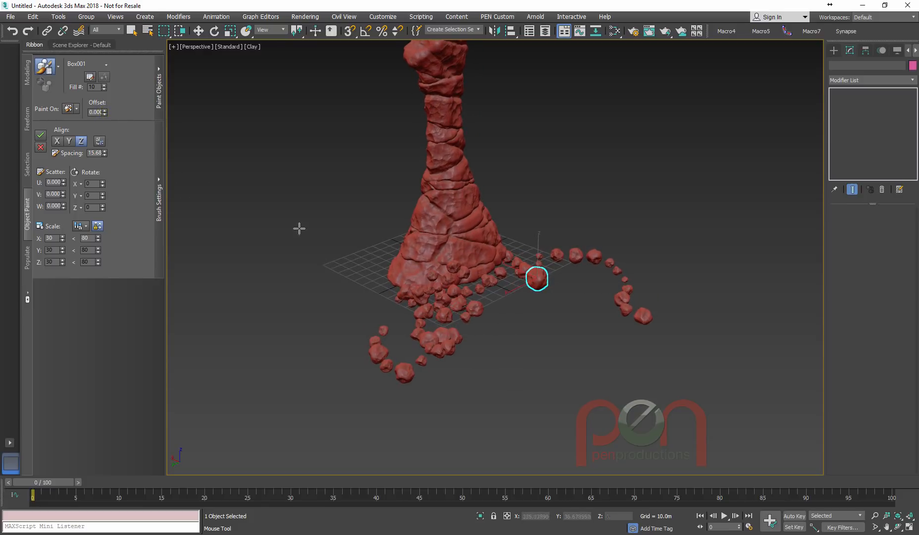
pyautogui.keyDown('alt'); pyautogui.moveTo(430, 312); pyautogui.dragTo(452, 313, button='middle'); pyautogui.keyUp('alt')
pyautogui.rightClick(480, 344)
pyautogui.moveTo(480, 344)
pyautogui.keyDown('alt'); pyautogui.mouseDown(button='middle')
pyautogui.moveTo(494, 330)
pyautogui.moveTo(485, 301)
pyautogui.mouseUp(button='middle'); pyautogui.keyUp('alt')
# Step: Undo all of the painted boulder strokes around the column
pyautogui.hotkey('ctrl', 'z')
pyautogui.hotkey('ctrl', 'z')
pyautogui.hotkey('ctrl', 'z')
pyautogui.hotkey('ctrl', 'z')
pyautogui.hotkey('ctrl', 'z')
pyautogui.hotkey('ctrl', 'z')
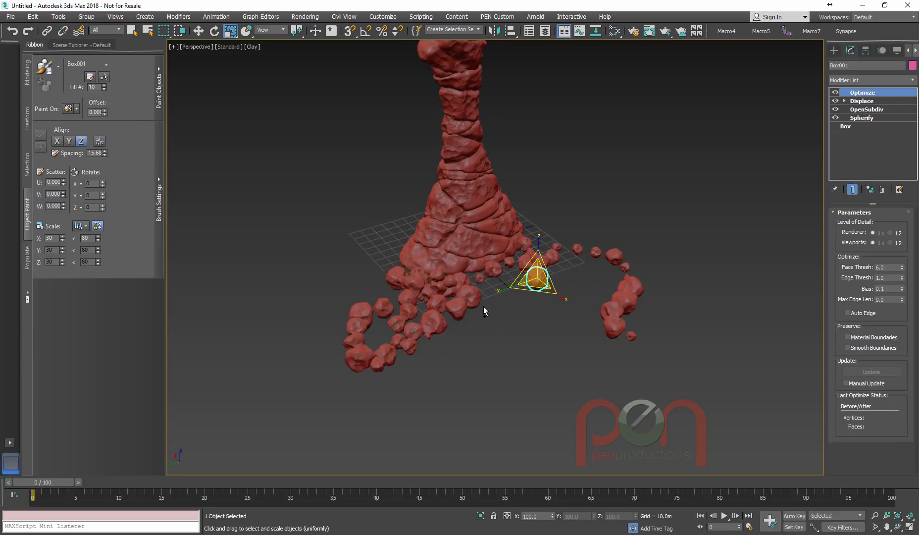
pyautogui.keyDown('alt'); pyautogui.moveTo(375, 308); pyautogui.dragTo(385, 324, button='middle'); pyautogui.keyUp('alt')
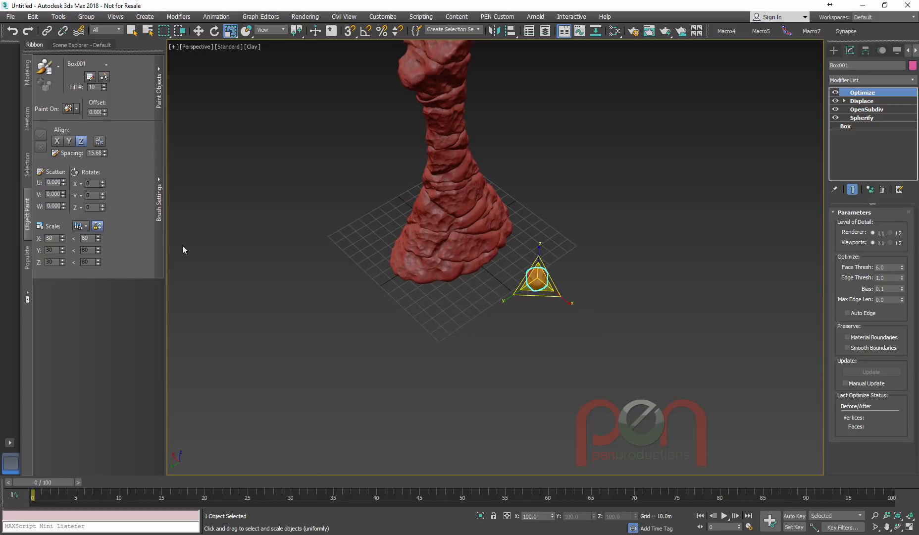
# Step: Paint a fresh trail of boulders running outward from the front of the column's base, stacking extra ones in its middle
pyautogui.click(46, 68)
pyautogui.moveTo(477, 280)
pyautogui.mouseDown()
pyautogui.moveTo(397, 289)
pyautogui.moveTo(419, 295)
pyautogui.moveTo(455, 377)
pyautogui.moveTo(443, 379)
pyautogui.moveTo(460, 422)
pyautogui.moveTo(420, 331)
pyautogui.moveTo(468, 314)
pyautogui.mouseUp()
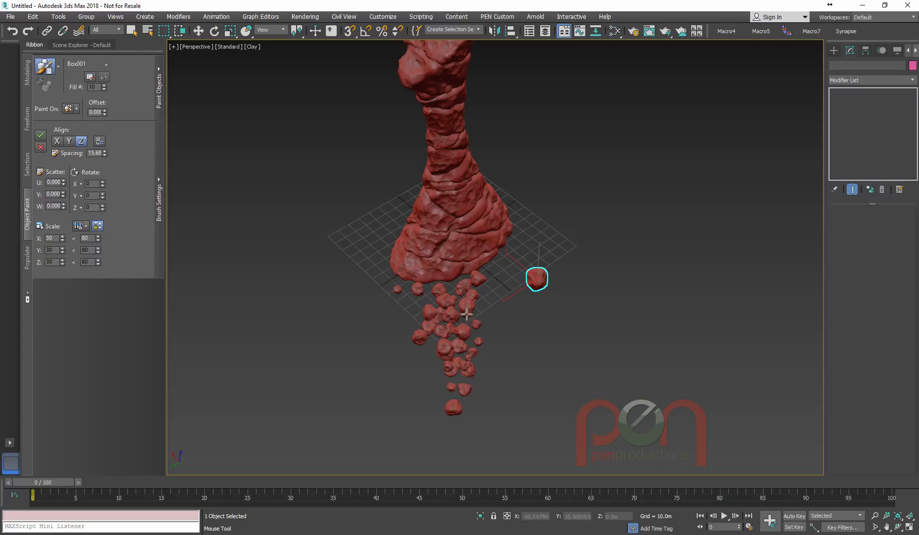
pyautogui.moveTo(468, 313)
pyautogui.keyDown('alt'); pyautogui.mouseDown(button='middle')
pyautogui.moveTo(419, 272)
pyautogui.moveTo(455, 280)
pyautogui.mouseUp(button='middle'); pyautogui.keyUp('alt')
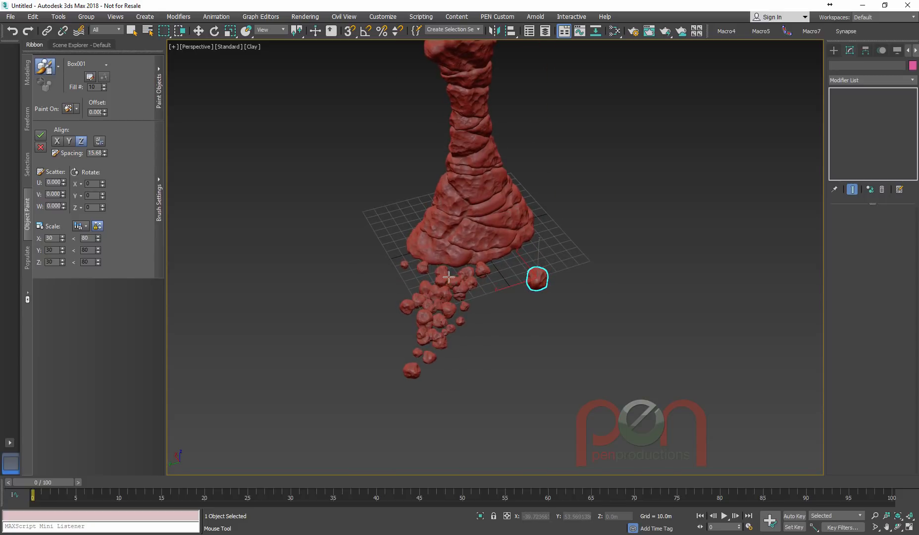
pyautogui.keyDown('alt'); pyautogui.moveTo(467, 290); pyautogui.dragTo(440, 289, button='middle'); pyautogui.keyUp('alt')
pyautogui.scroll(2, 439, 289)
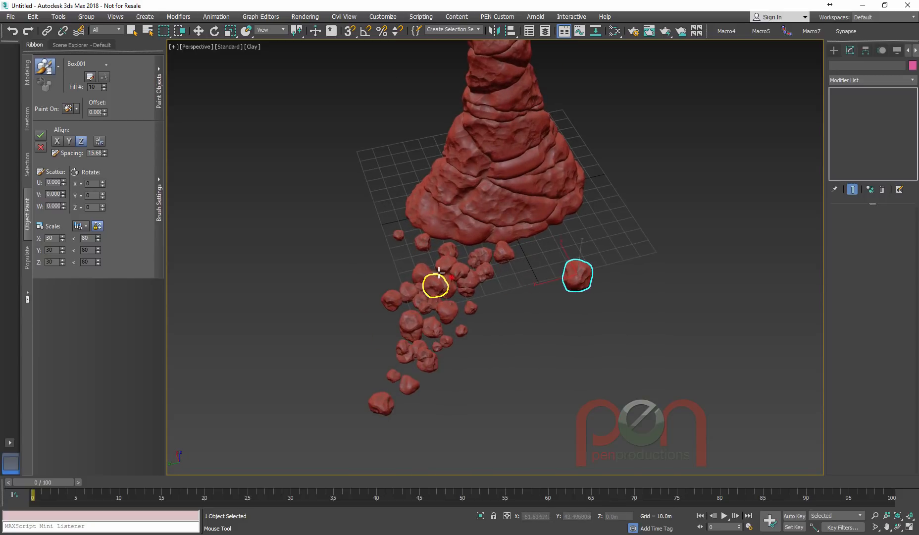
pyautogui.moveTo(433, 272)
pyautogui.mouseDown()
pyautogui.moveTo(469, 267)
pyautogui.moveTo(428, 309)
pyautogui.moveTo(458, 270)
pyautogui.moveTo(424, 299)
pyautogui.mouseUp()
pyautogui.keyDown('alt'); pyautogui.moveTo(424, 299); pyautogui.dragTo(438, 319, button='middle'); pyautogui.keyUp('alt')
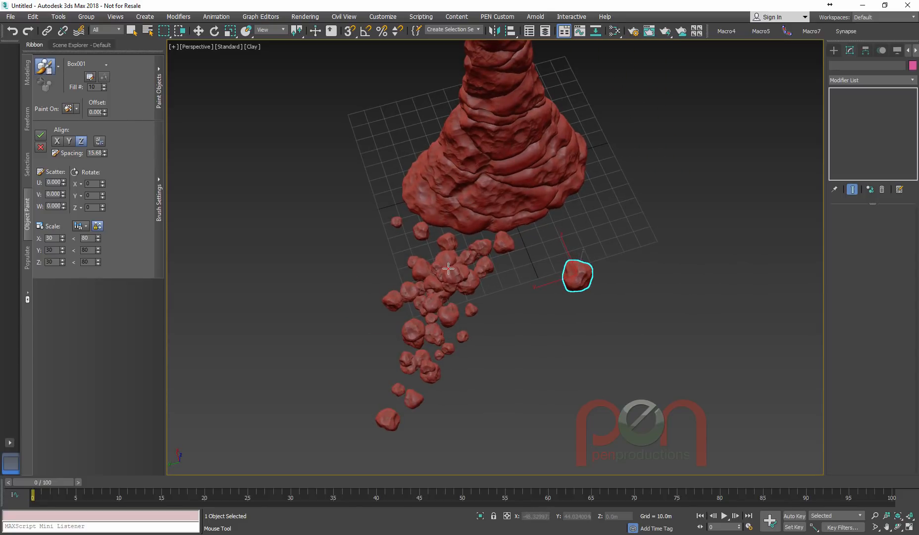
# Step: Finish painting, frame the whole rock column with its boulder pile, and deselect the source boulder
pyautogui.moveTo(448, 257)
pyautogui.keyDown('alt'); pyautogui.mouseDown(button='middle')
pyautogui.moveTo(437, 230)
pyautogui.moveTo(520, 261)
pyautogui.moveTo(511, 213)
pyautogui.mouseUp(button='middle'); pyautogui.keyUp('alt')
pyautogui.scroll(-3, 520, 262)
pyautogui.press('r')
pyautogui.moveTo(571, 178)
pyautogui.mouseDown(button='middle')
pyautogui.moveTo(529, 231)
pyautogui.moveTo(502, 218)
pyautogui.mouseUp(button='middle')
pyautogui.scroll(5, 502, 219)
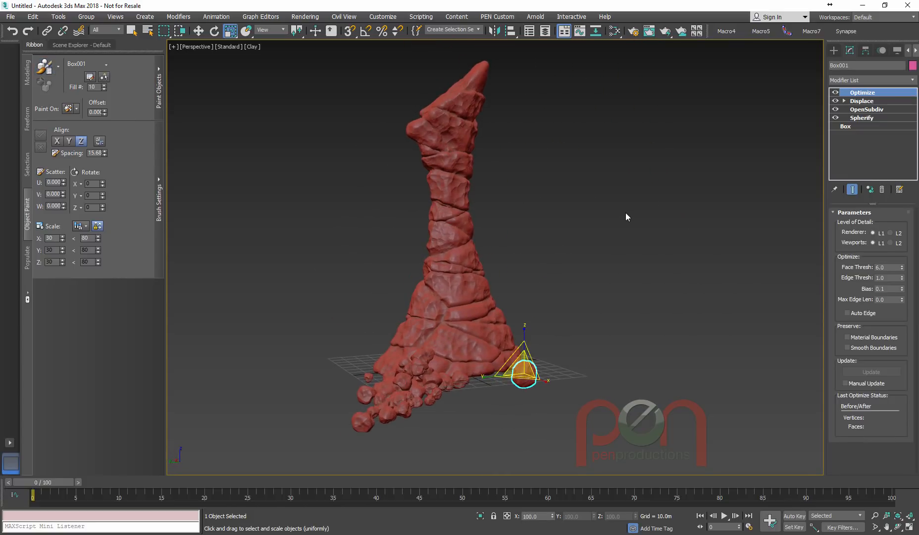
pyautogui.click(601, 272)
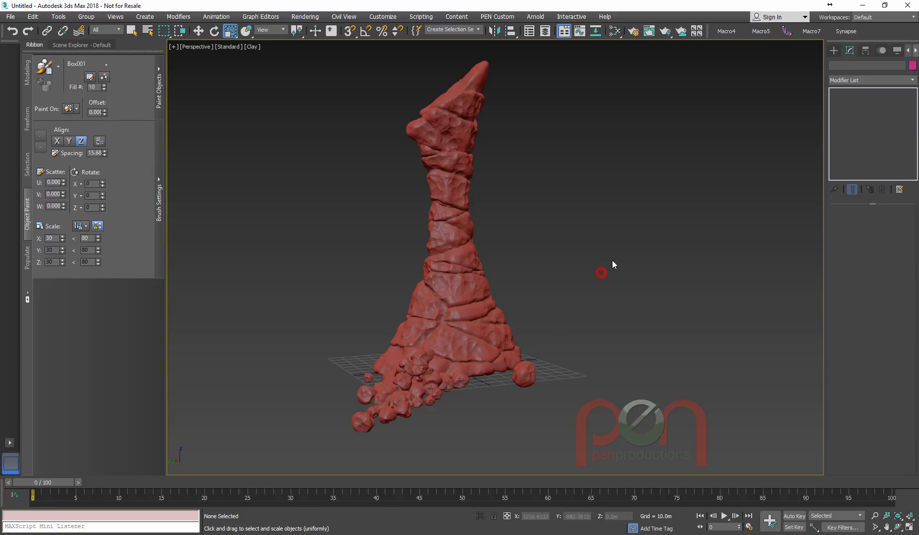